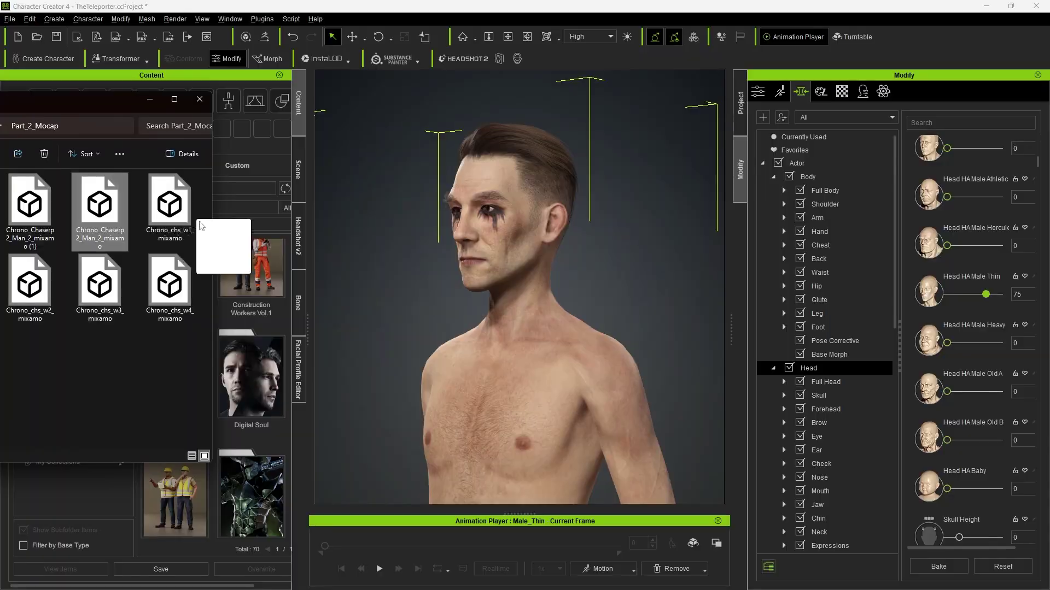
Load the mocap FBX onto Male_Thin using Chrono_Chaserp2_Man_2_mixamo as the T-pose file.
left_click_drag(99, 210, 550, 369)
left_click(621, 244)
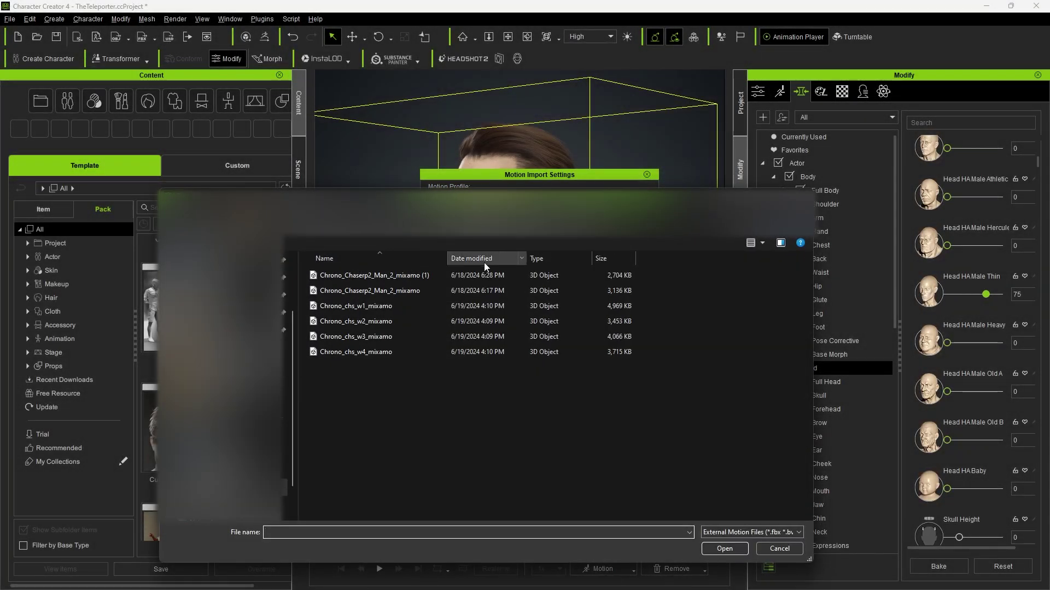
double_click(369, 291)
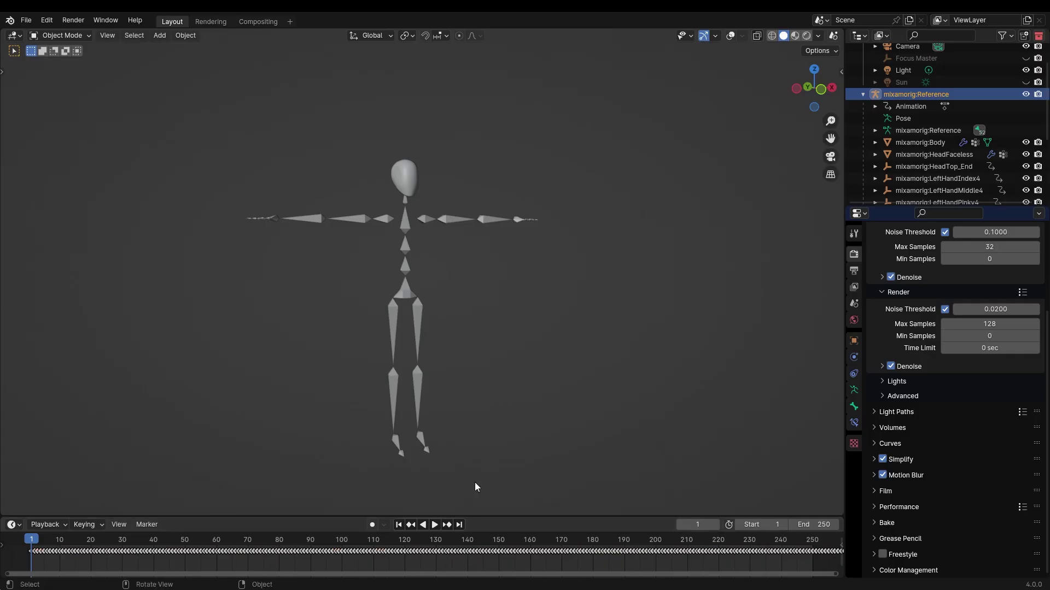
Stop playback, return to frame 1, and trim the clip start there.
key("space")
key("shift+Left")
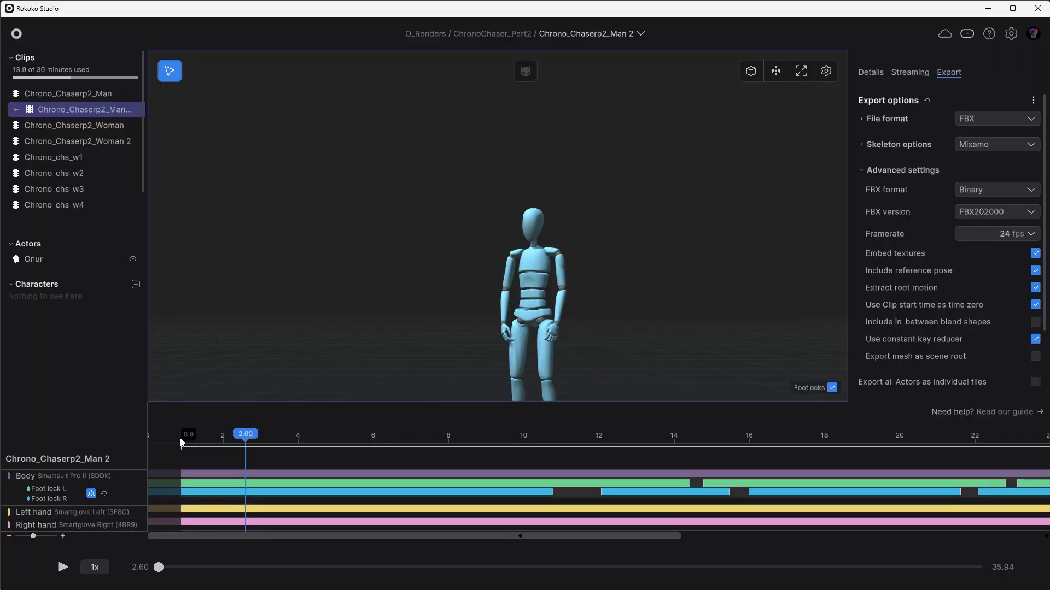
key("i")
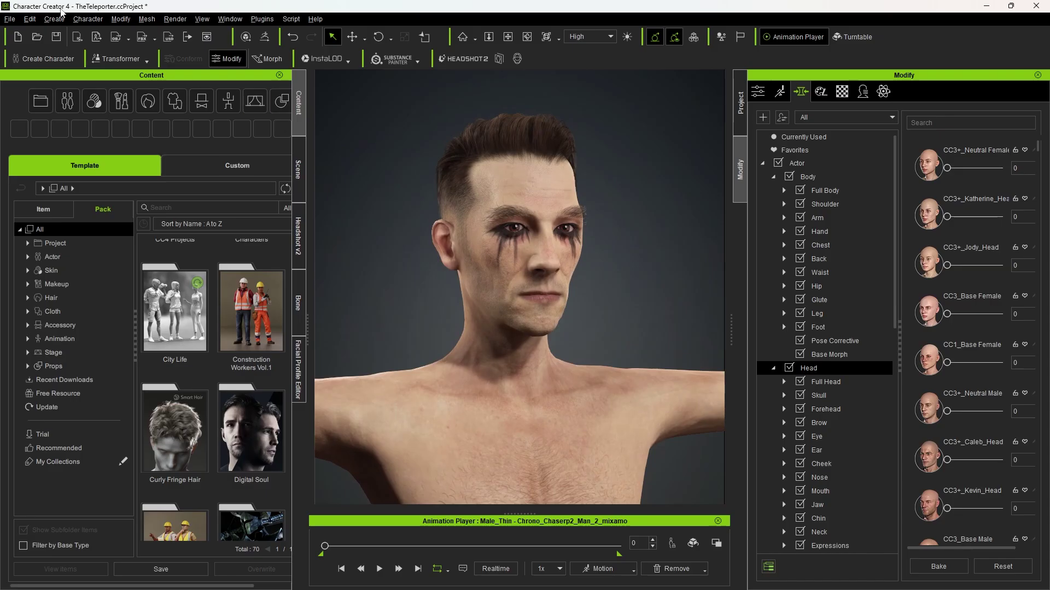
Orbit the view to a three-quarter angle on the character's head.
left_click(9, 19)
mouse_move(60, 122)
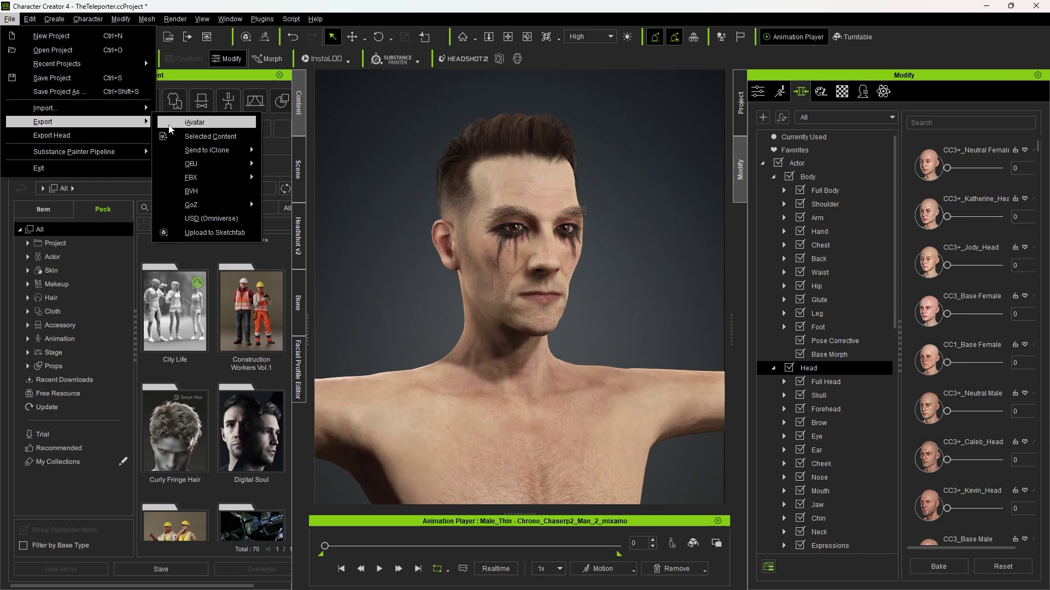
mouse_move(264, 157)
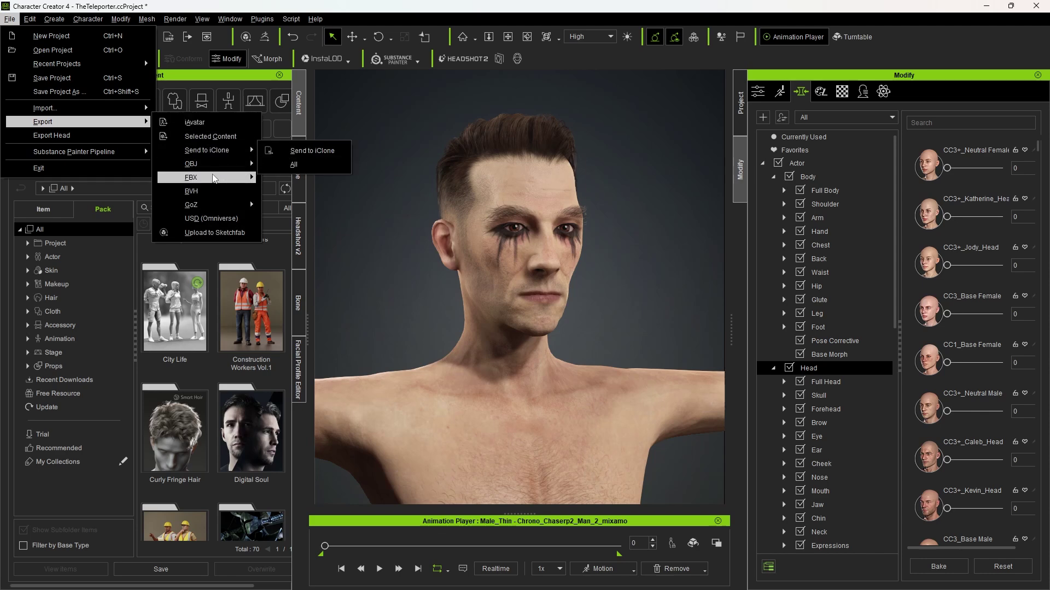
left_click(539, 234)
middle_click_drag(538, 233, 583, 243)
right_click_drag(583, 244, 605, 261)
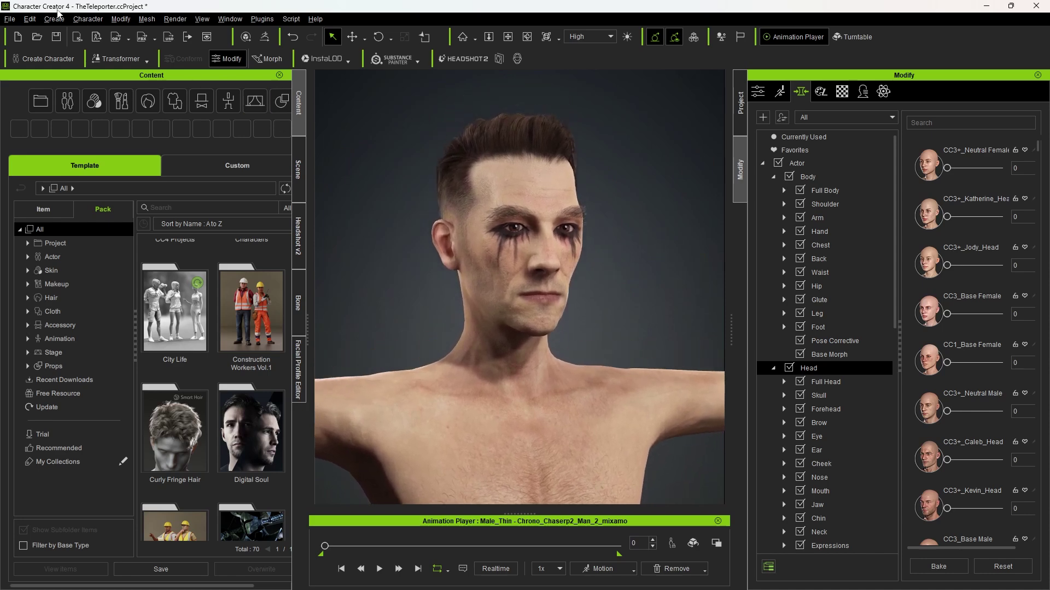
Start an FBX export of the clothed character with the Blender target preset.
left_click(10, 18)
mouse_move(82, 122)
mouse_move(215, 182)
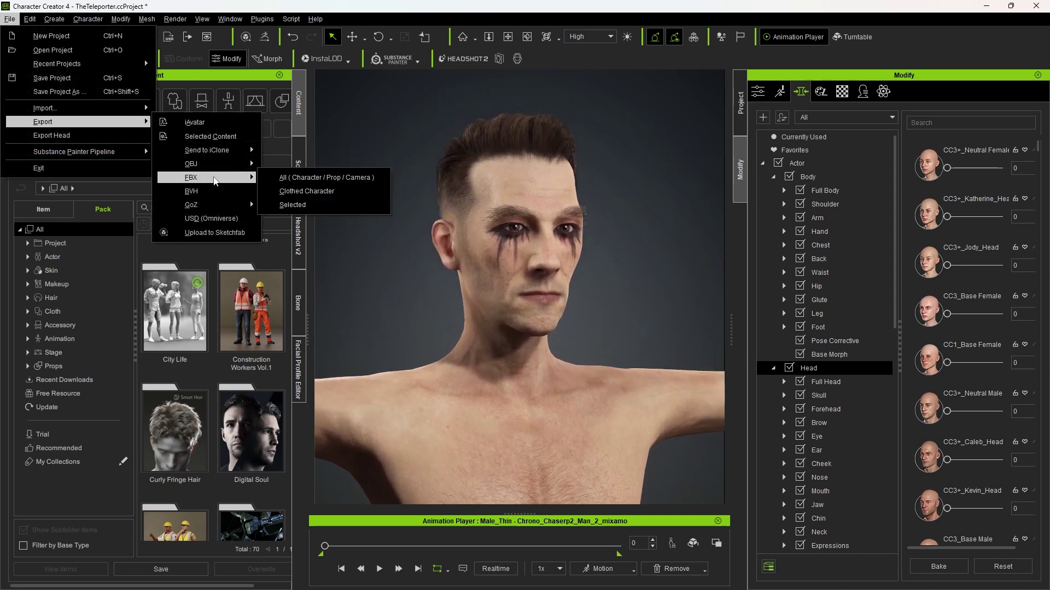
left_click(306, 191)
left_click(352, 126)
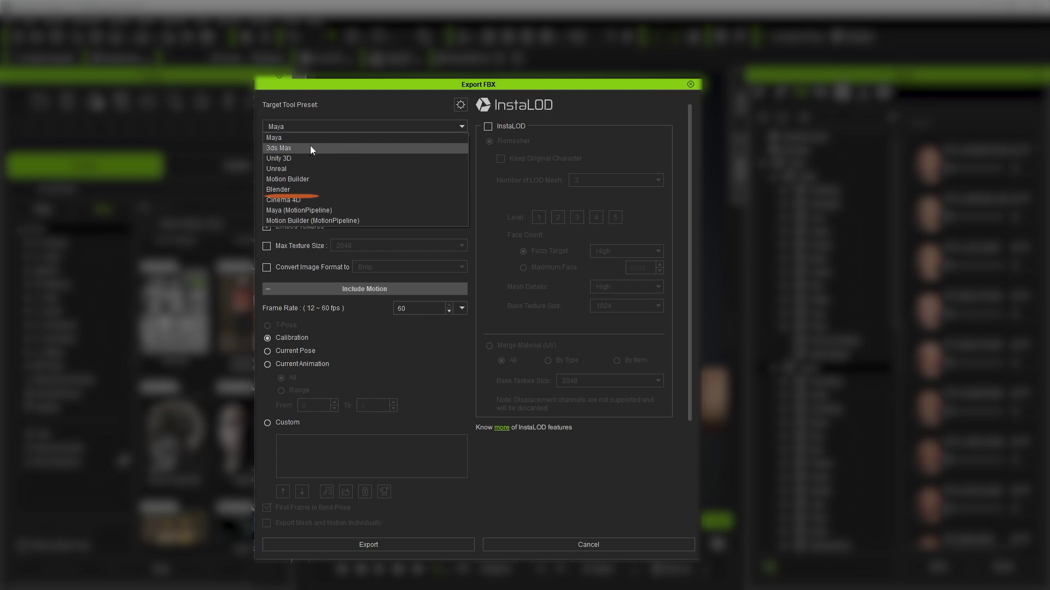
left_click(287, 189)
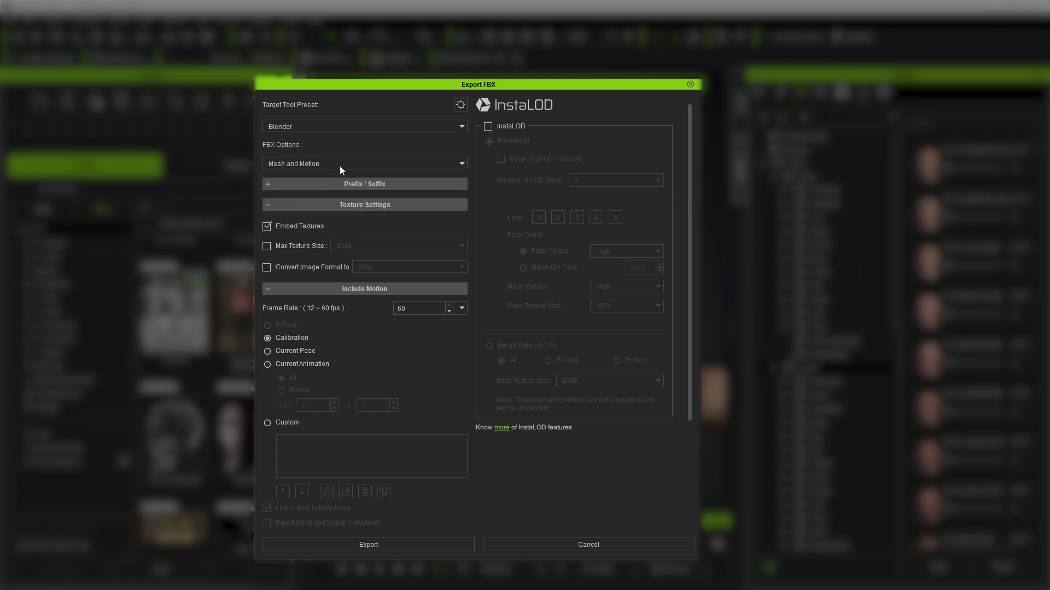
Cap textures at 4096, convert them to Jpeg, and include all frames of the current animation.
left_click(306, 246)
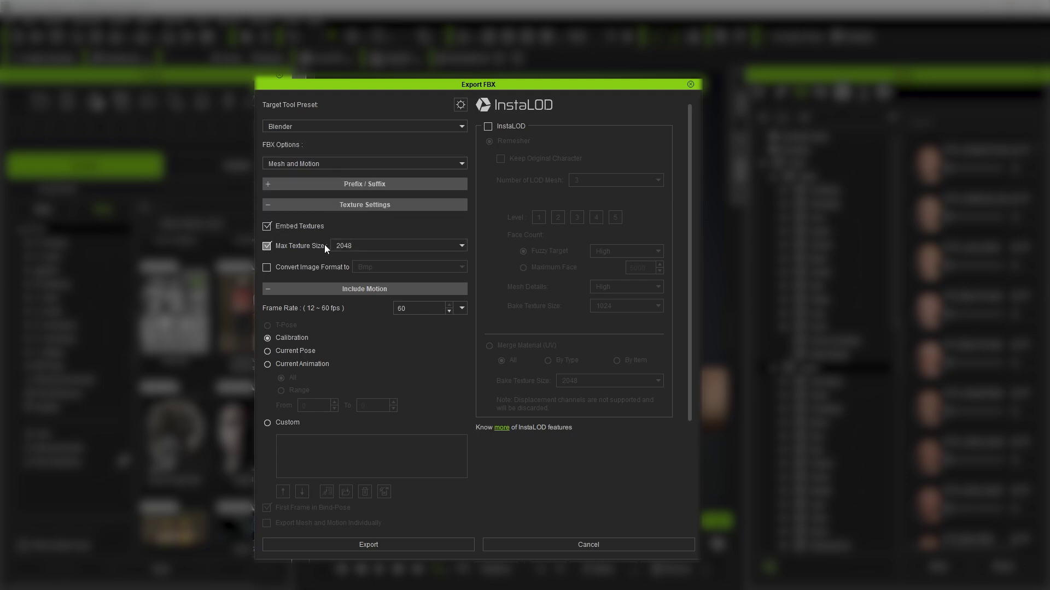
left_click(377, 247)
left_click(356, 298)
left_click(310, 267)
left_click(365, 267)
left_click(390, 288)
left_click(299, 366)
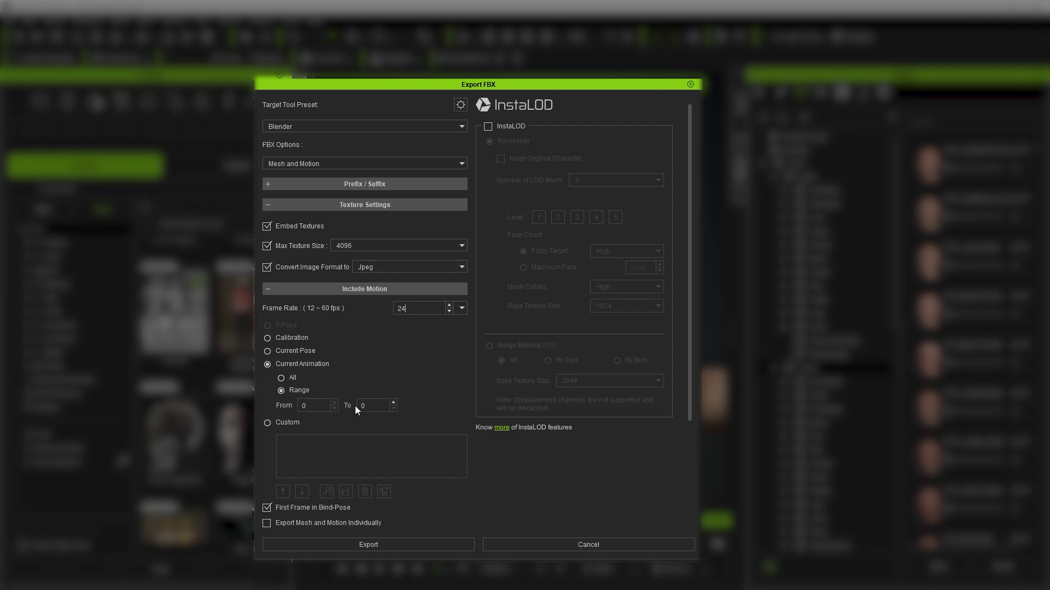
left_click(284, 381)
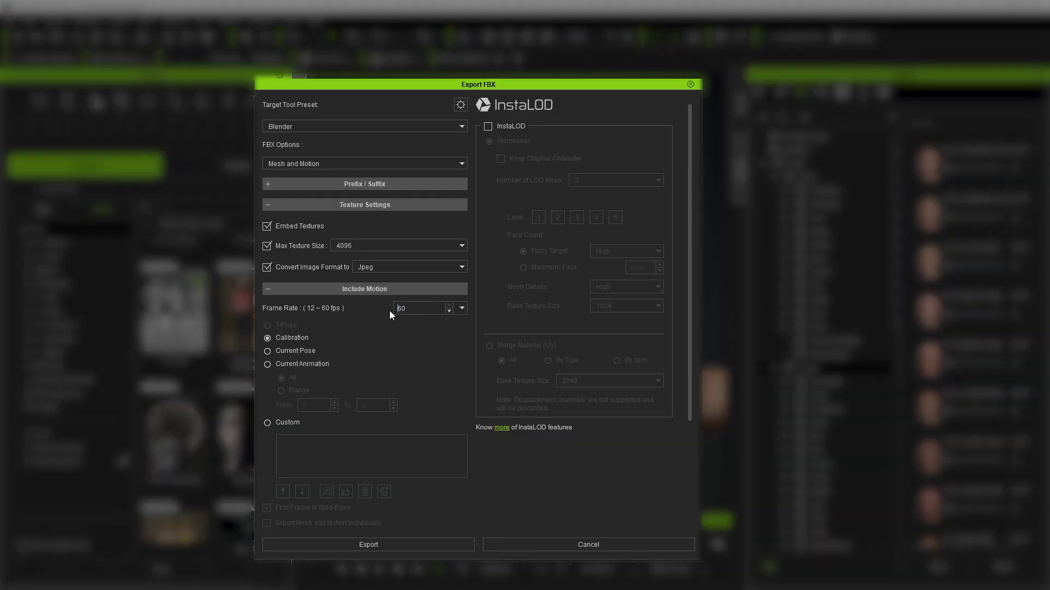
Restrict the export to frame range 0–796 at 24 fps and export.
double_click(407, 310)
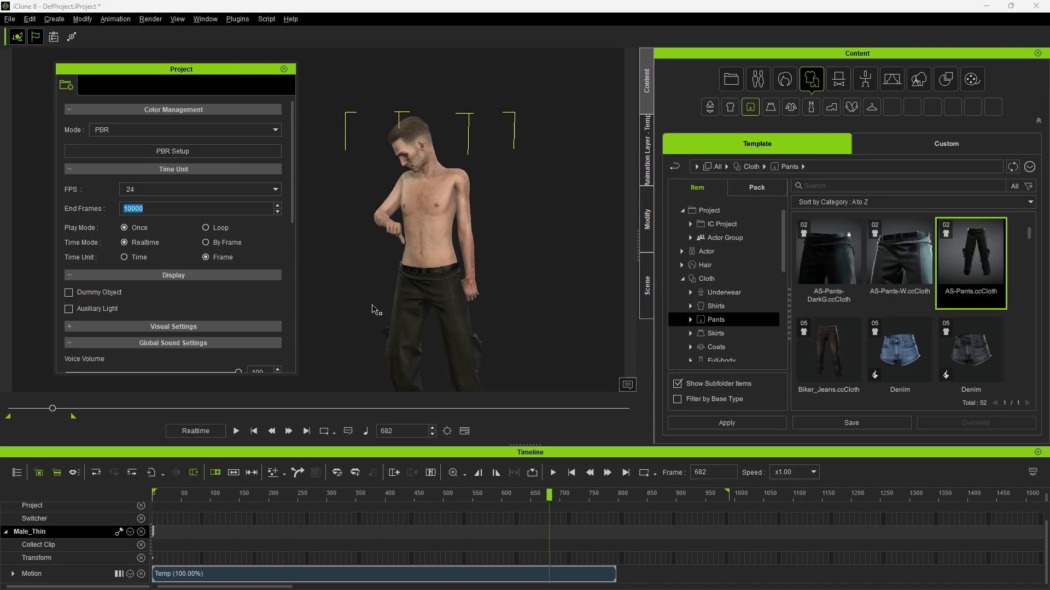
scroll(563, 536, "down", 5)
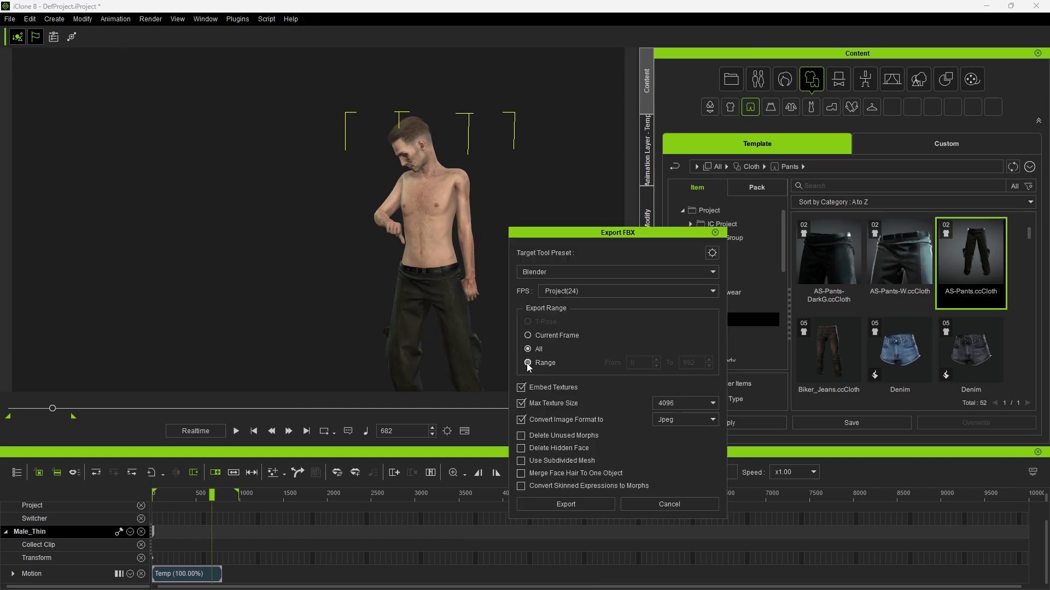
left_click(528, 363)
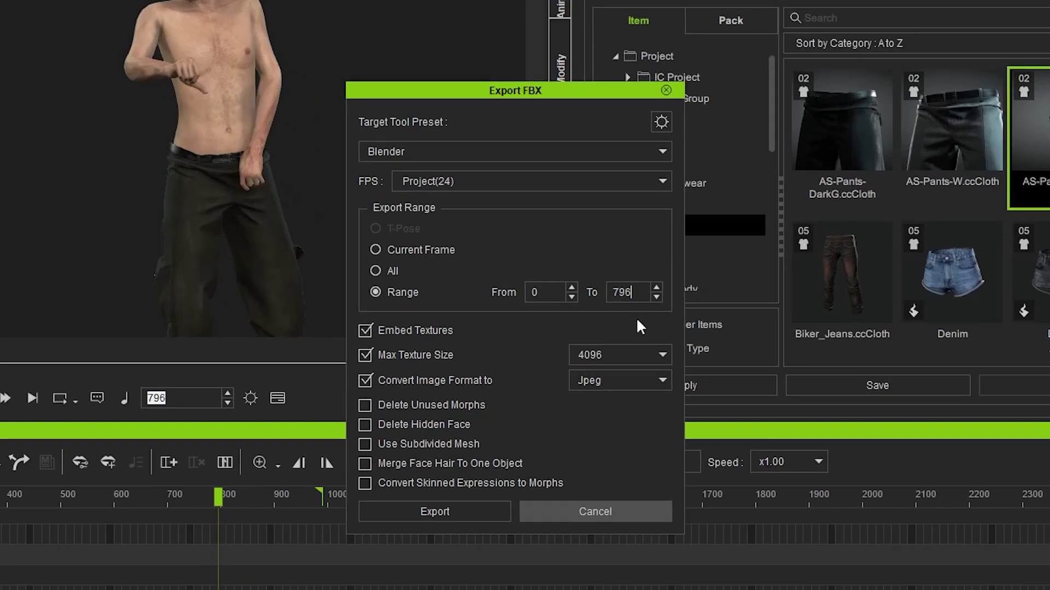
left_click(569, 314)
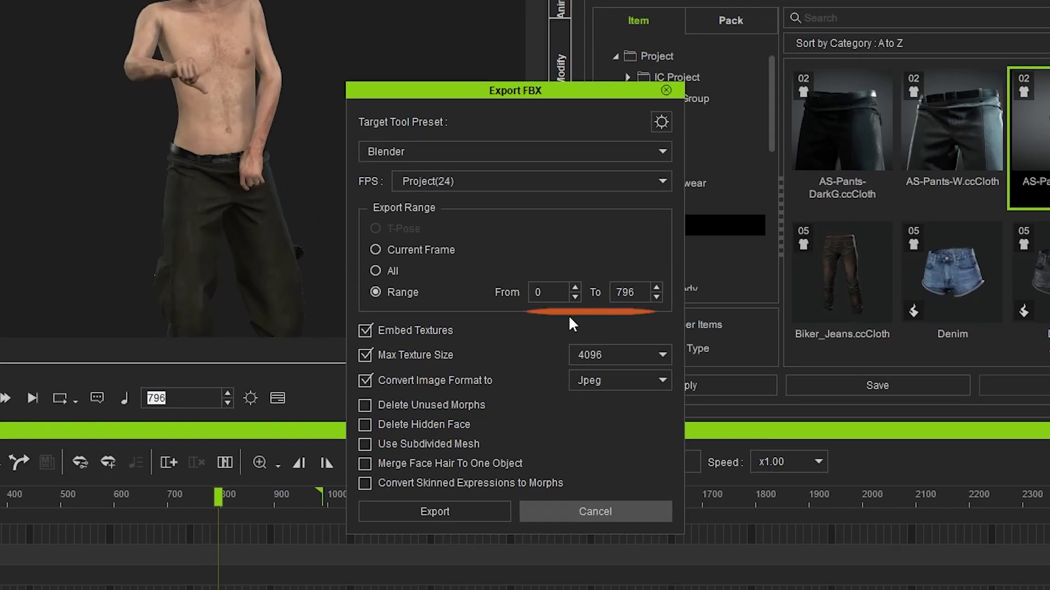
Start the FBX export and create a new 'Characters' folder in the save location.
left_click(435, 511)
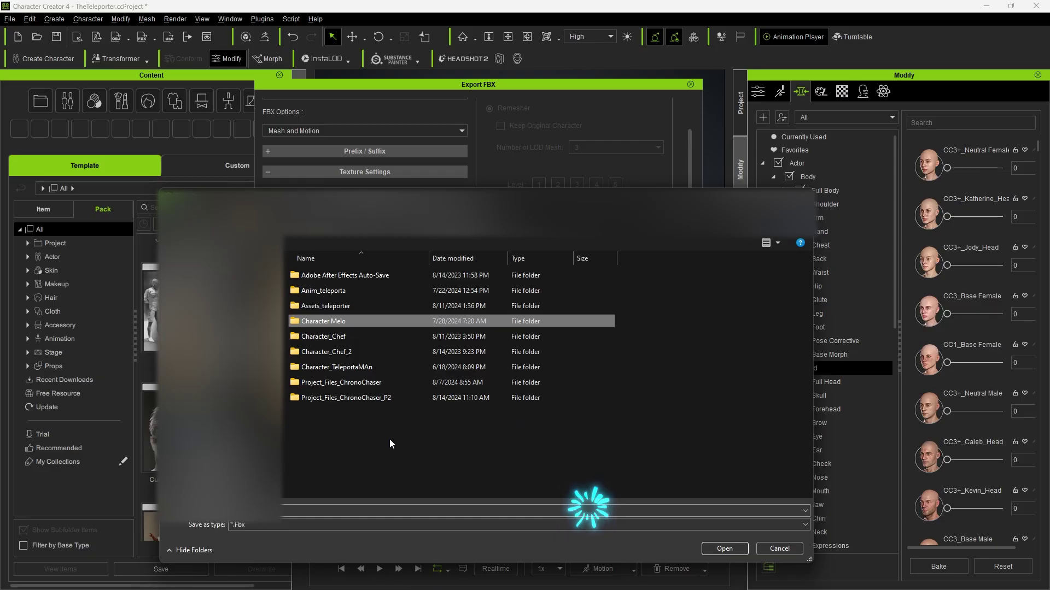
right_click(319, 454)
mouse_move(377, 429)
left_click(473, 431)
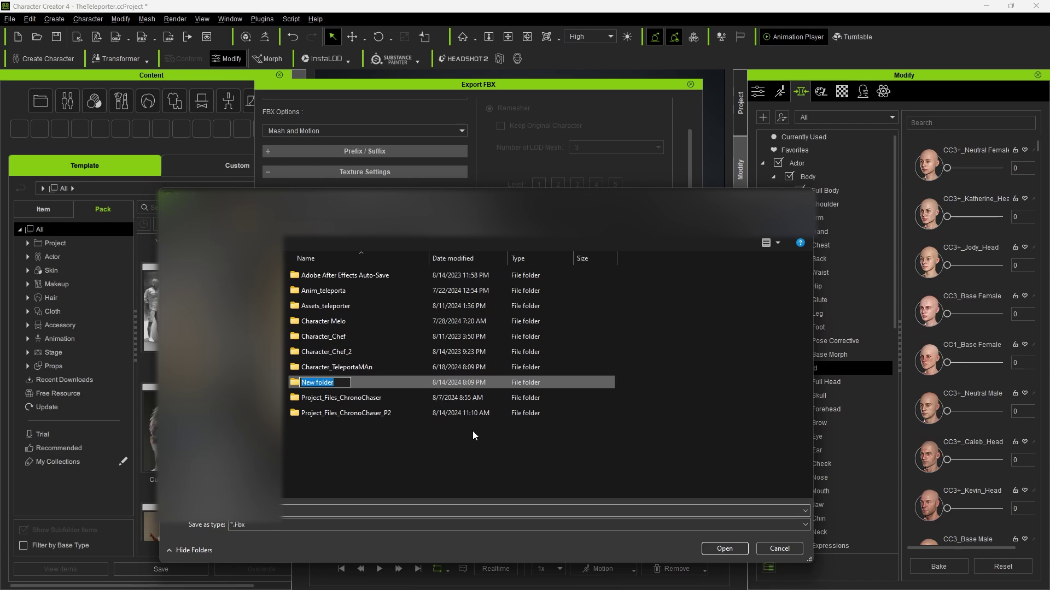
type("Characters")
key("Return")
key("Return")
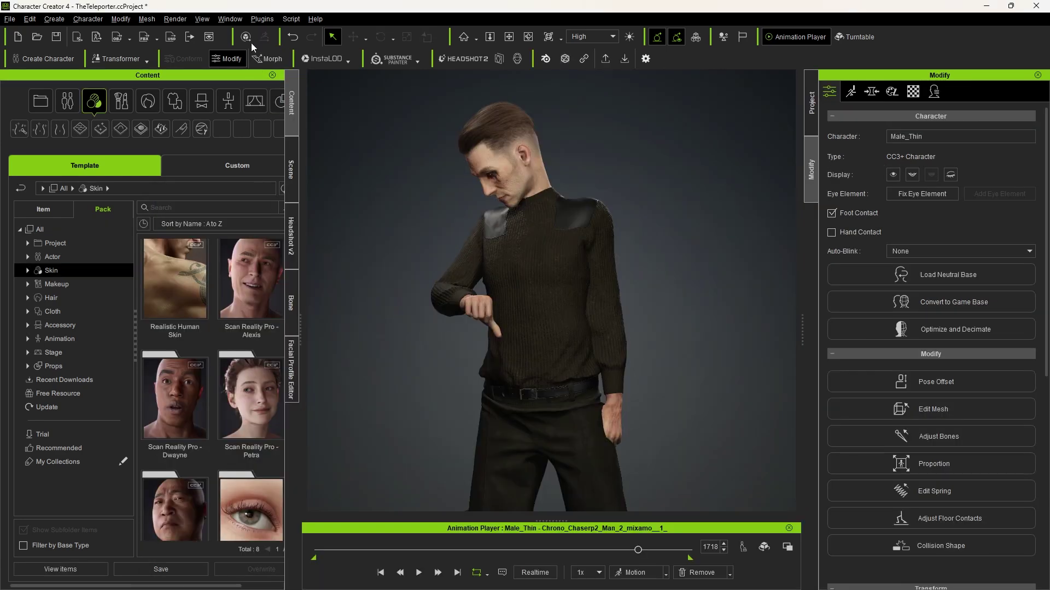
Export the character via Blender Pipeline using the Animated Character preset.
left_click(260, 21)
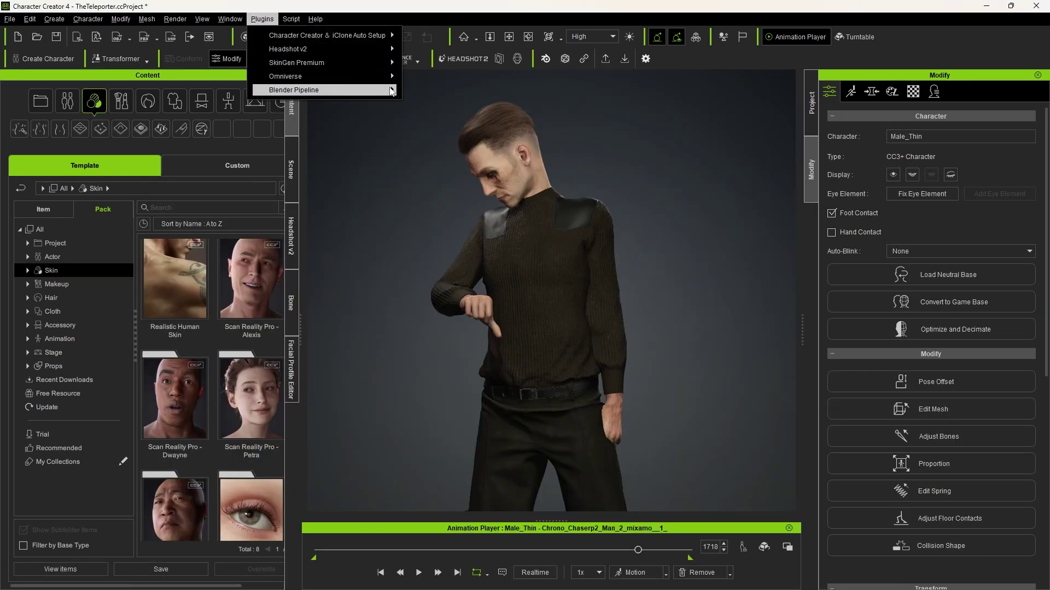
mouse_move(391, 91)
left_click(462, 107)
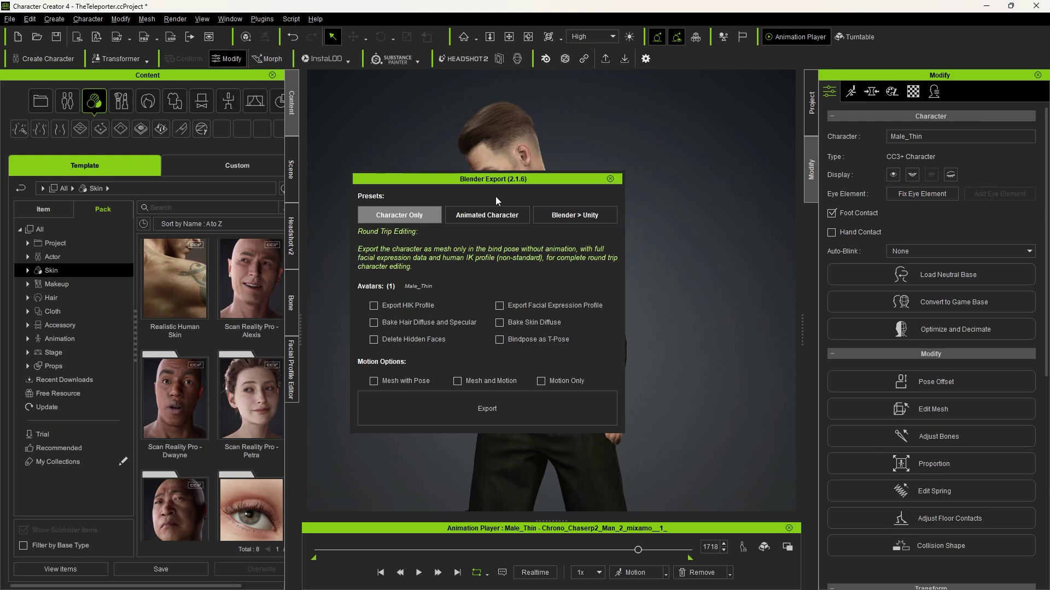
left_click(492, 216)
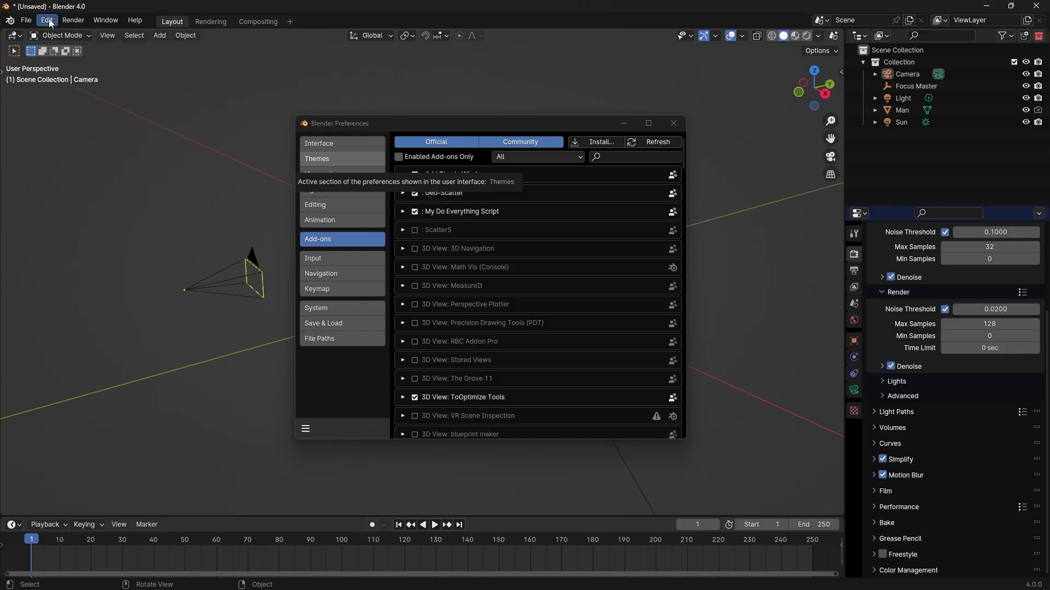
Search Blender's add-on preferences for Rigify, then toggle the viewport sidebar to show the CC/iC Pipeline panel.
left_click(47, 20)
left_click(80, 174)
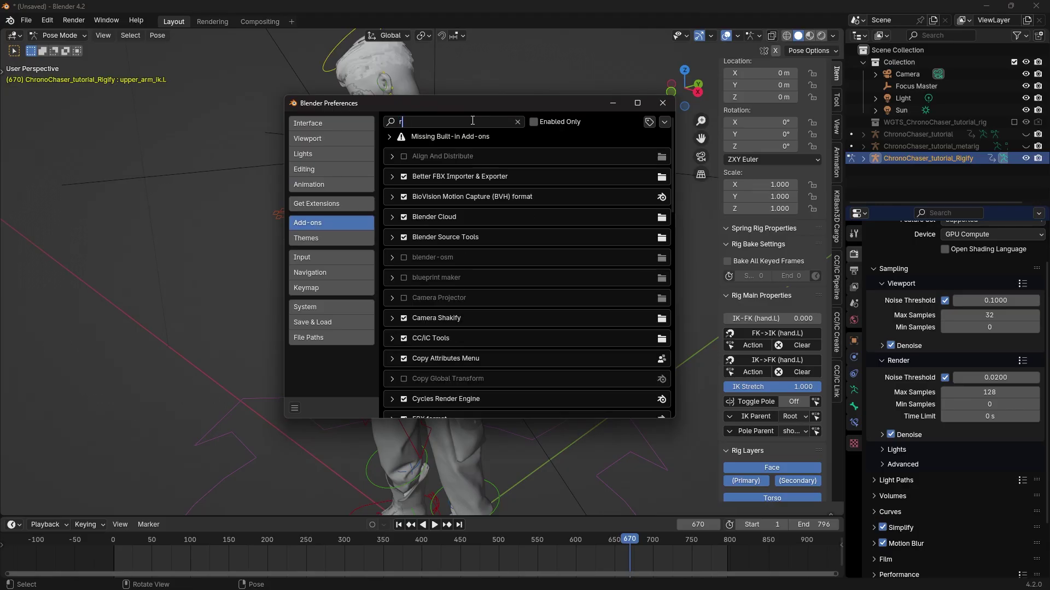
left_click(472, 120)
type("rigi")
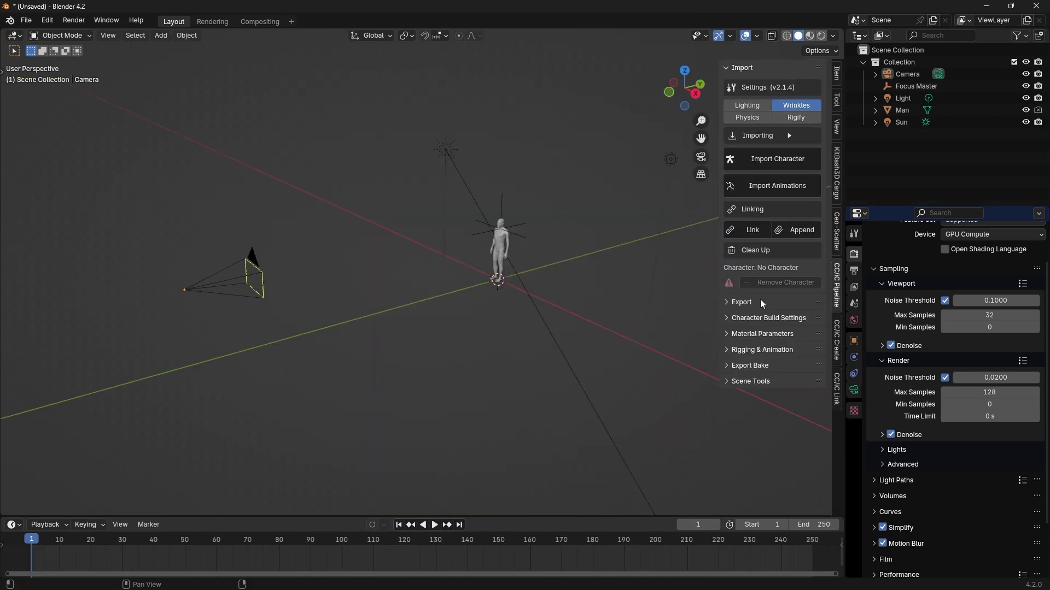
key("n")
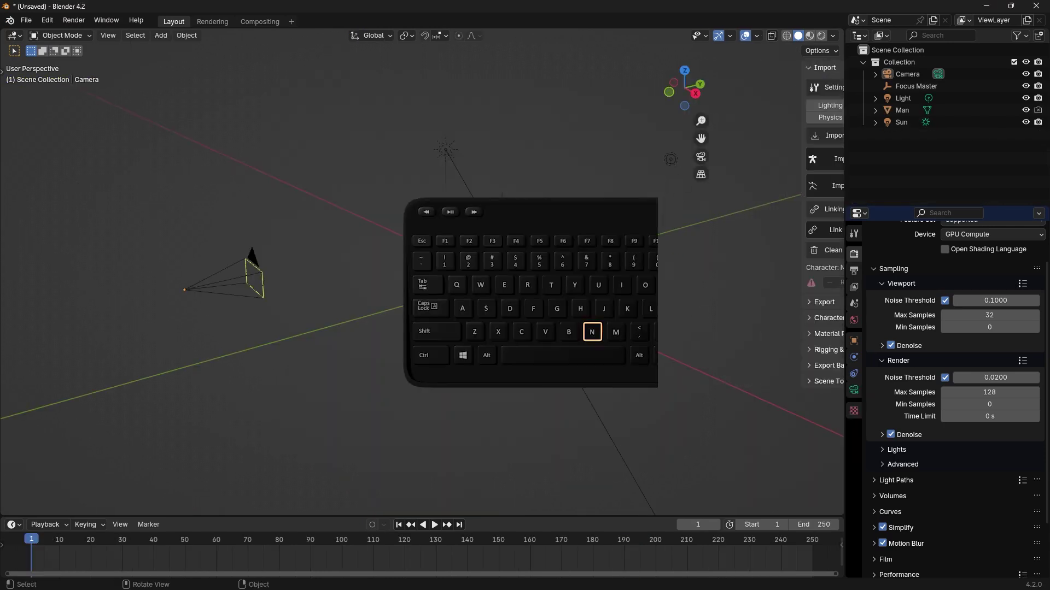
key("n")
key("n")
key("n")
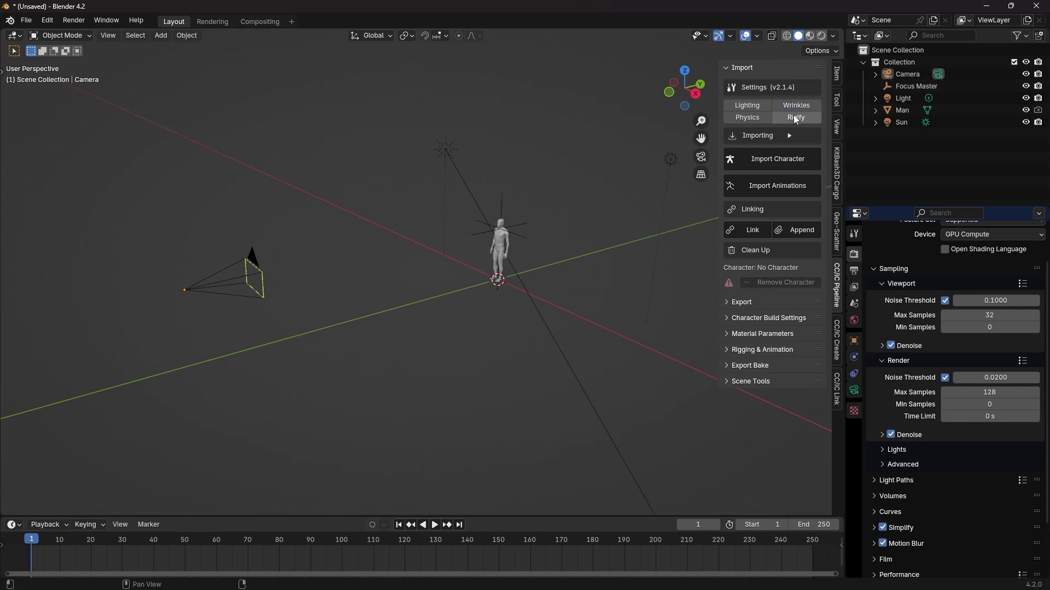
Import ChronoChaser_tutorial.fbx through the CC/iC Pipeline Import Character button.
left_click(777, 159)
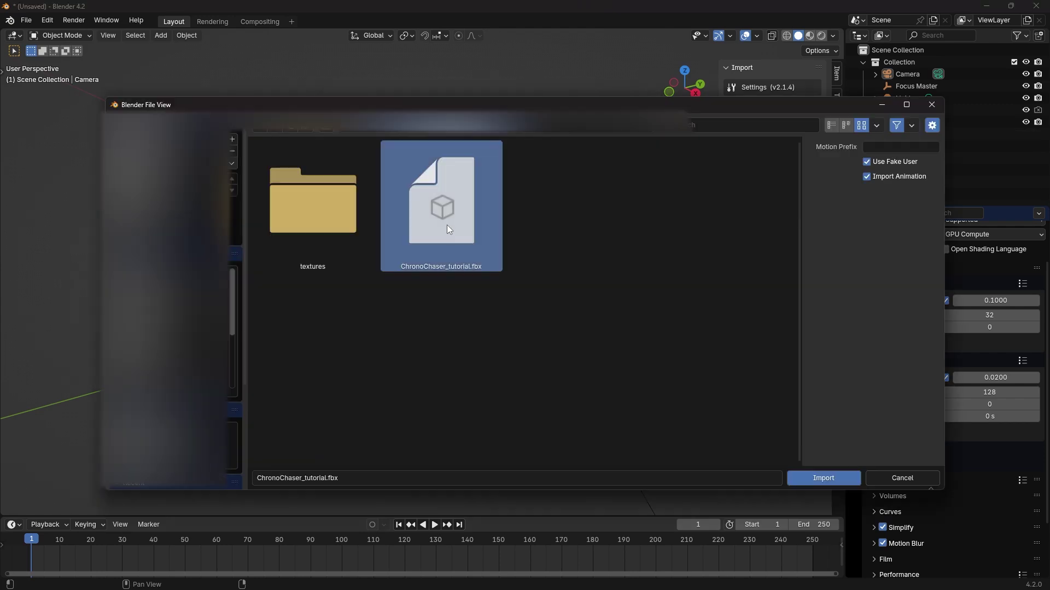
left_click(825, 479)
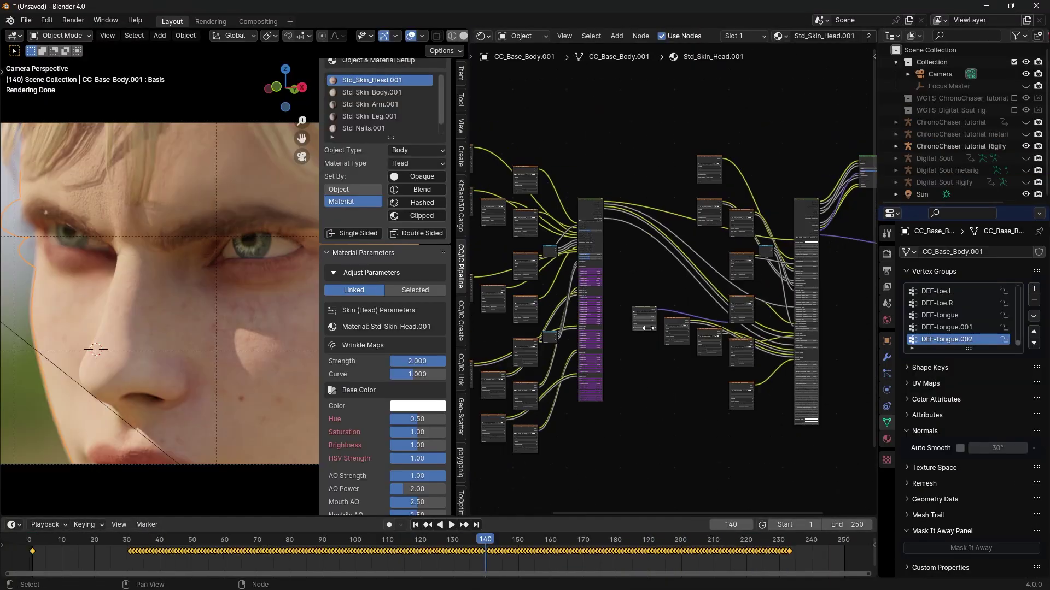
Lower Eye Specular to 0.00 in the eye material parameters.
scroll(673, 356, "down", 4)
left_click_drag(539, 183, 786, 408)
scroll(618, 348, "up", 7)
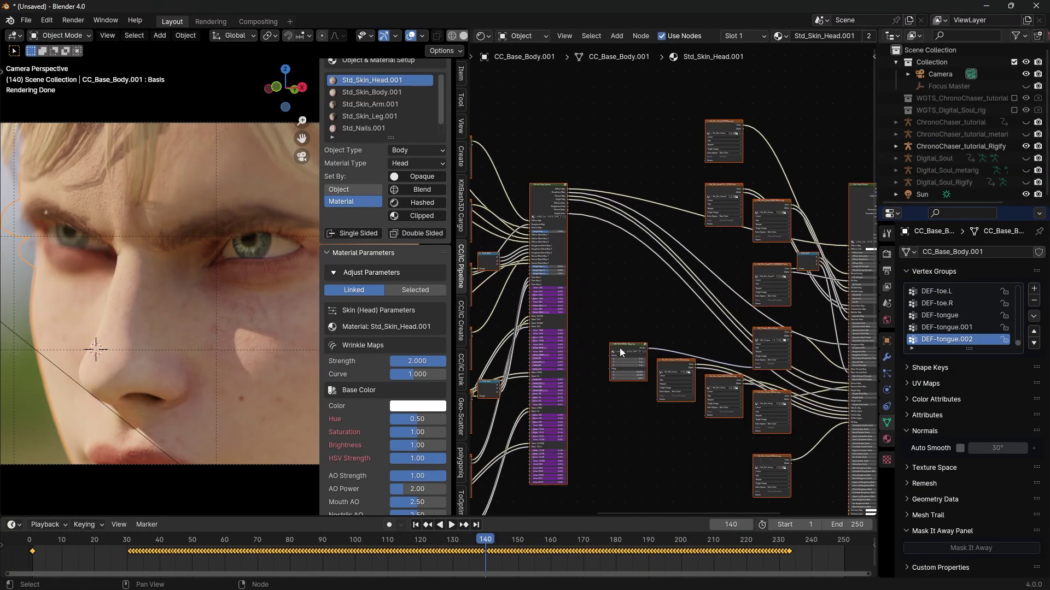
scroll(519, 328, "down", 5)
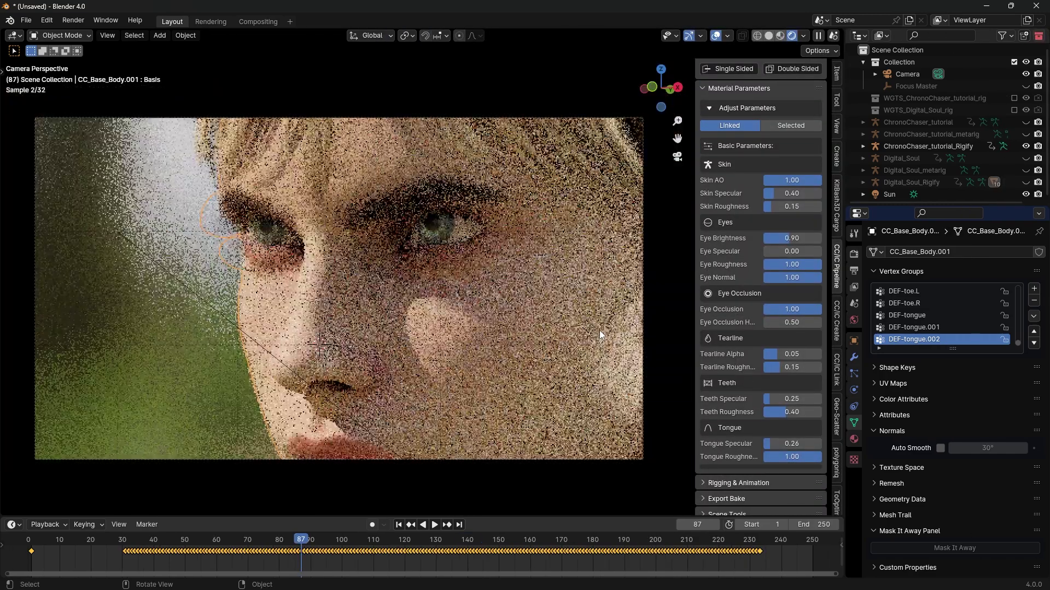
scroll(599, 330, "up", 2)
scroll(747, 304, "up", 4)
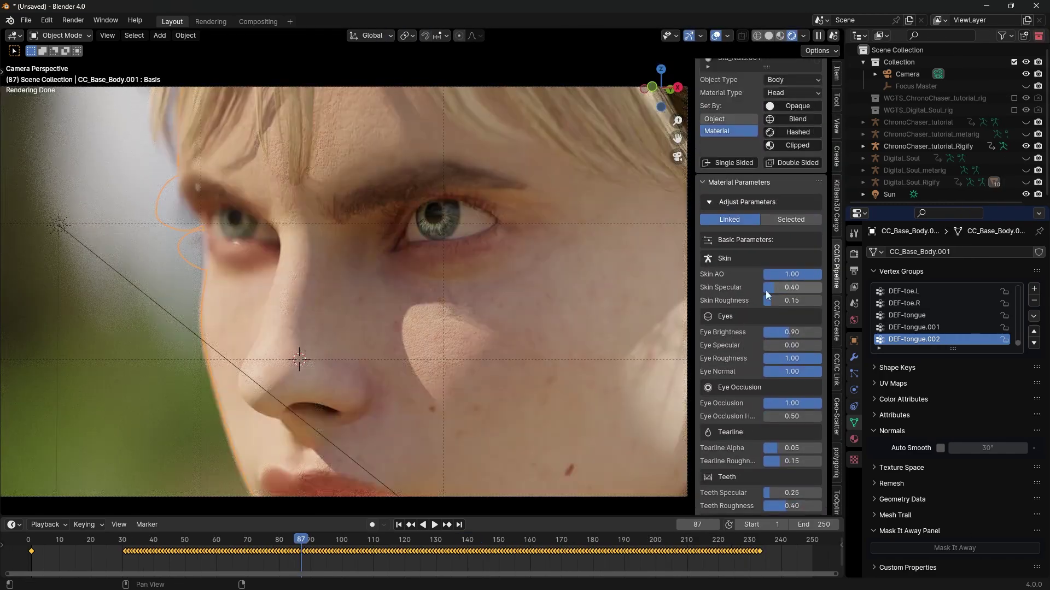
scroll(738, 281, "up", 4)
left_click(738, 281)
scroll(809, 402, "down", 6)
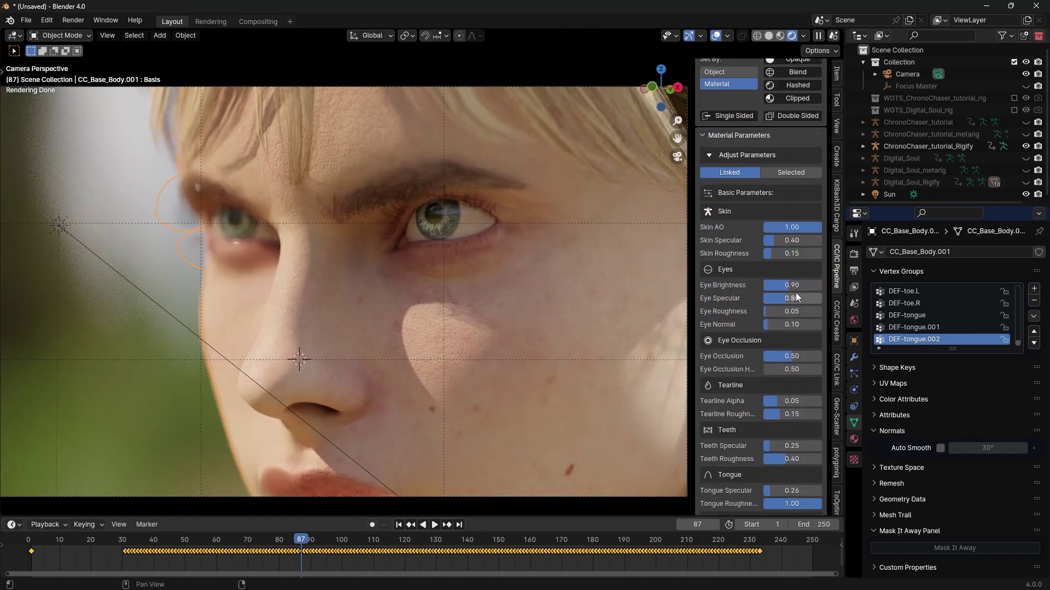
left_click_drag(797, 297, 820, 324)
Adjust the Skin (Head) Hue and roughness sliders.
scroll(782, 343, "down", 1)
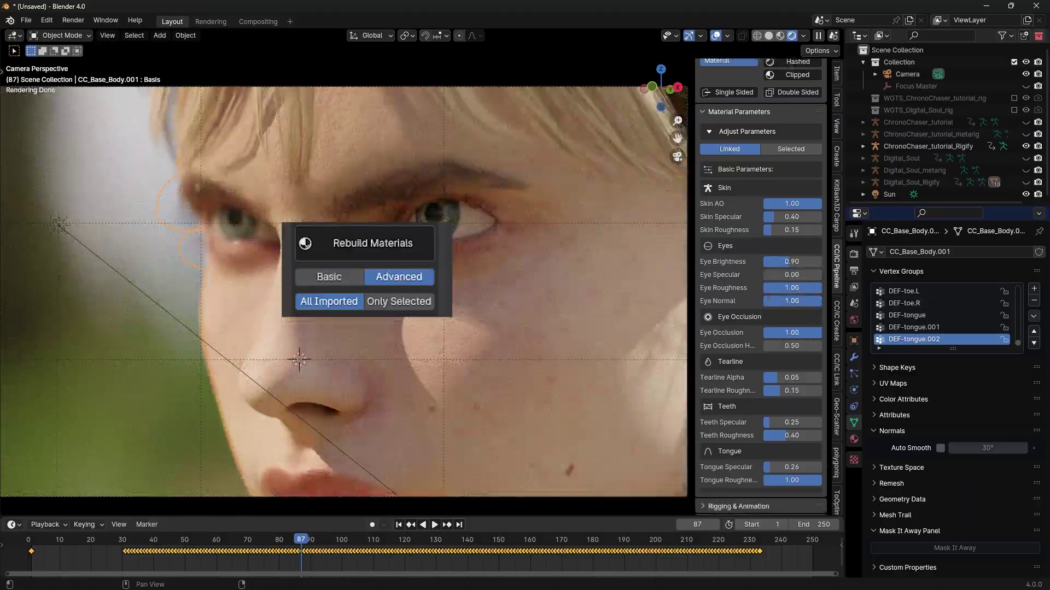
scroll(747, 306, "up", 10)
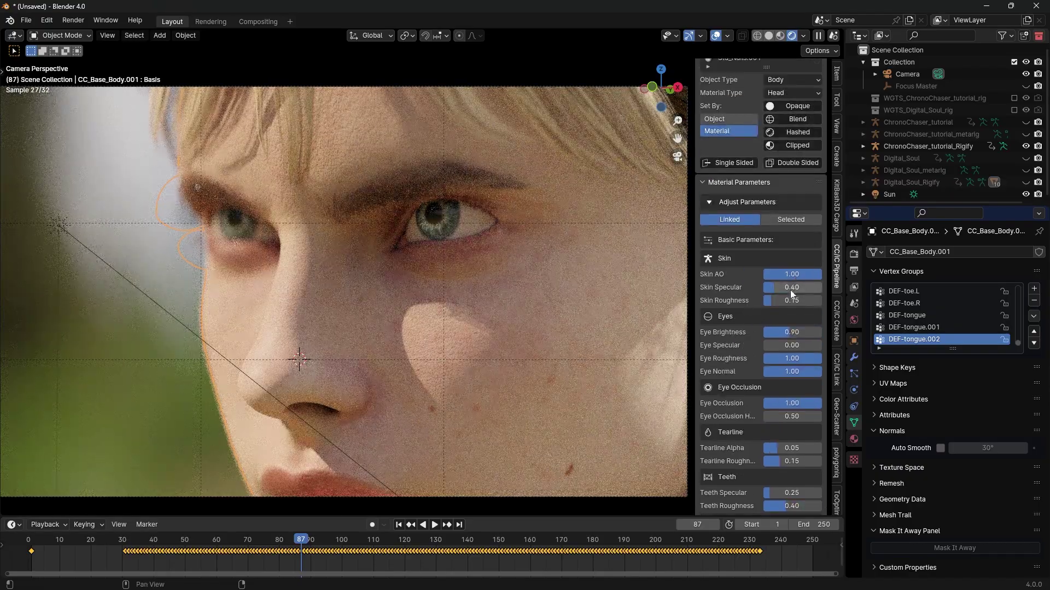
left_click(728, 271)
scroll(730, 335, "down", 8)
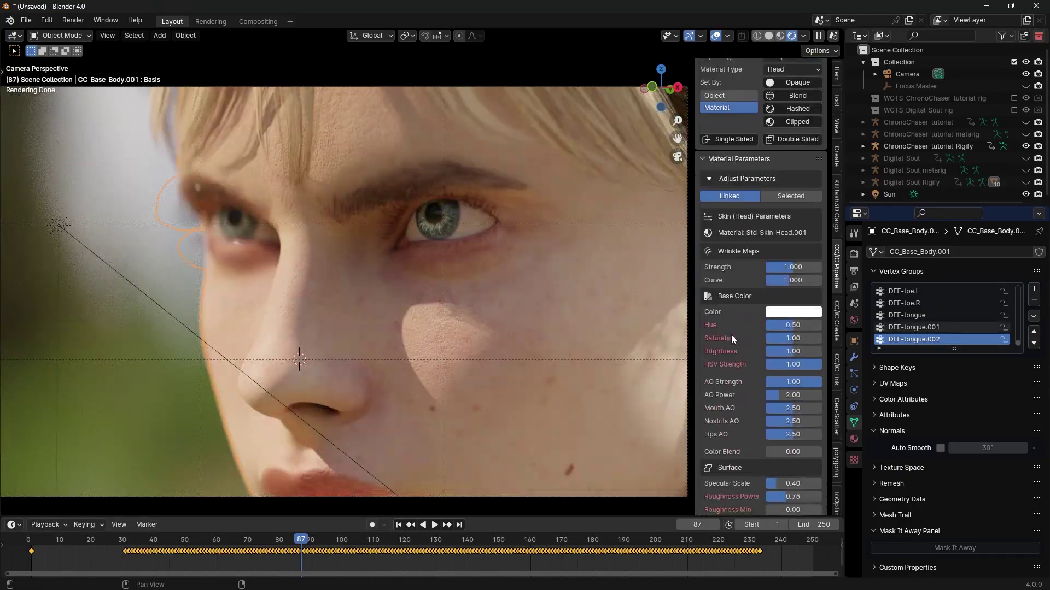
mouse_move(793, 301)
left_mouse_down()
mouse_move(820, 301)
mouse_move(793, 301)
left_mouse_up()
scroll(790, 354, "down", 4)
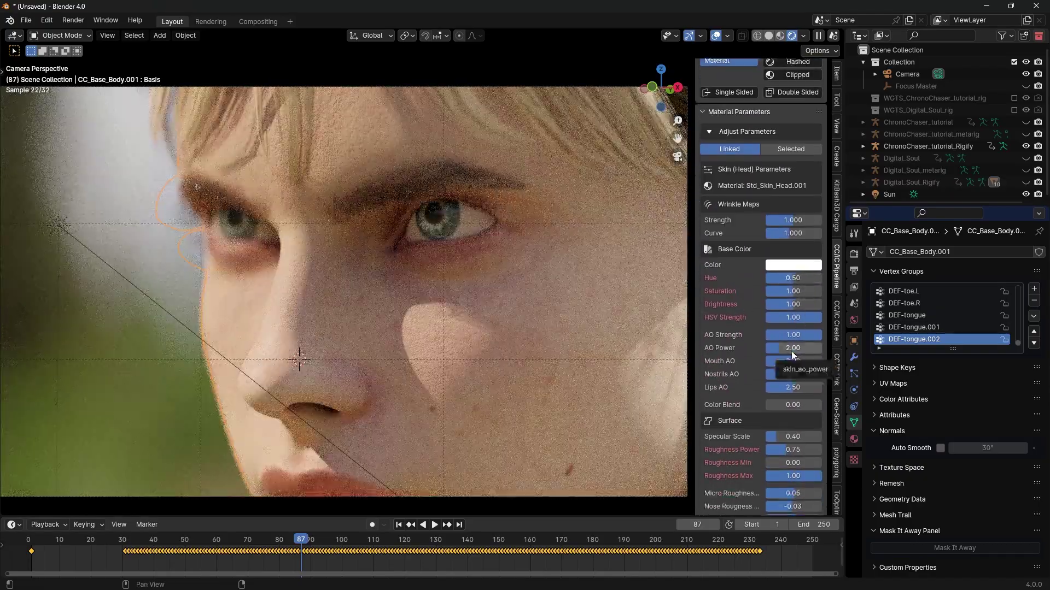
left_click_drag(782, 422, 817, 423)
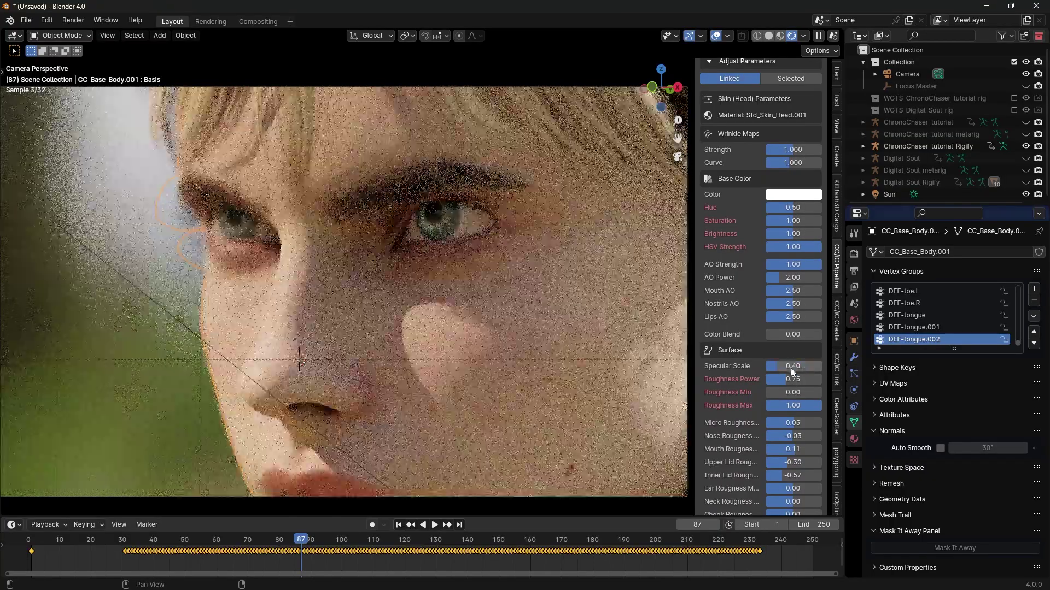
scroll(793, 383, "down", 2)
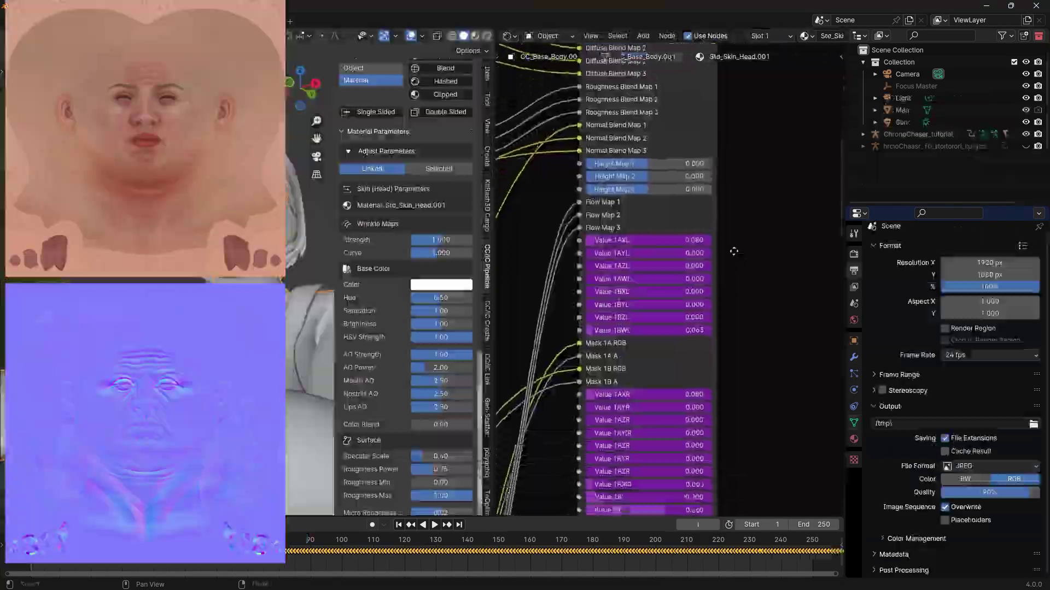
Pan through the Std_Skin_Head wrinkle mask and value nodes in the Shader Editor.
middle_click_drag(736, 447, 736, 447)
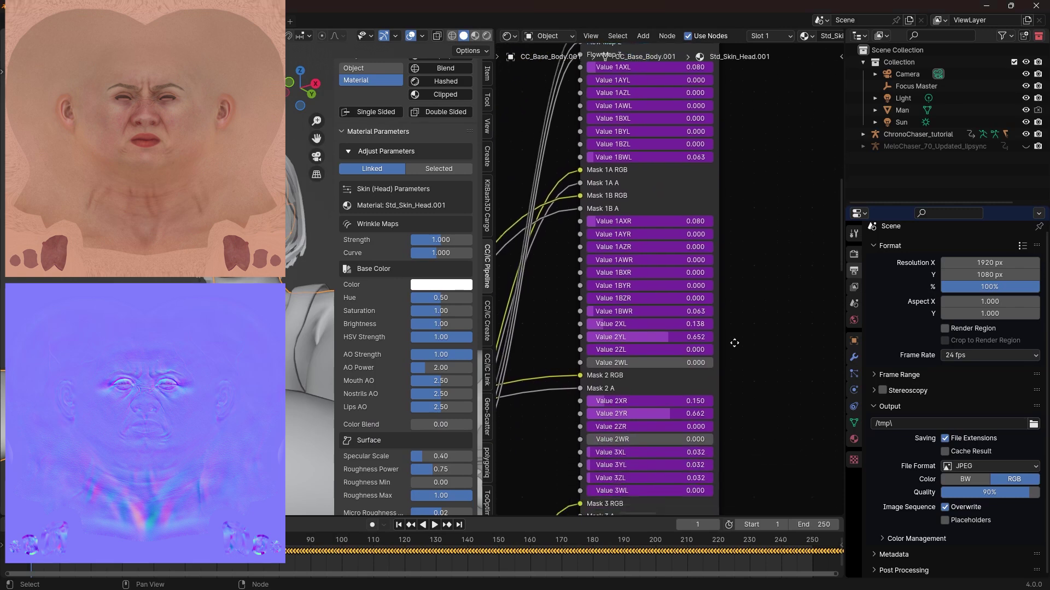
middle_click_drag(734, 343, 742, 182)
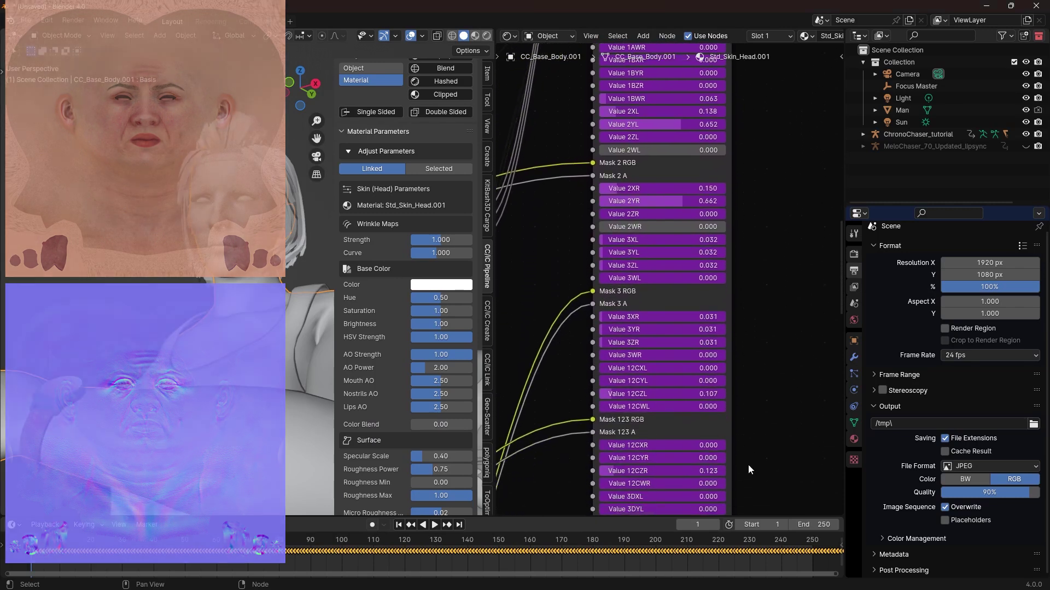
scroll(747, 383, "down", 3)
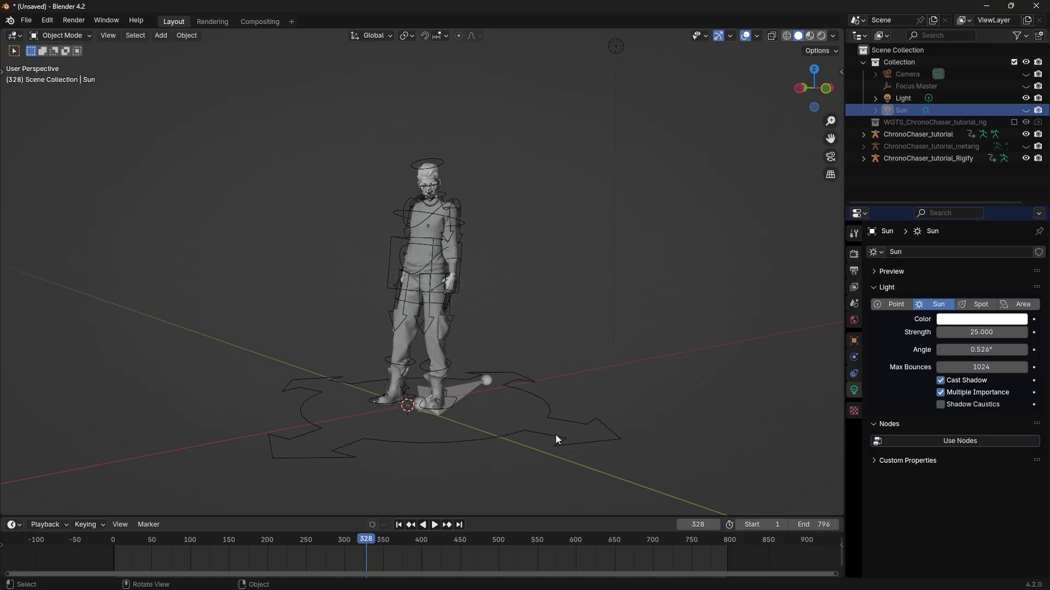
Select the Rigify rig and split the viewport, making the right side a widened Graph Editor.
left_click(546, 434)
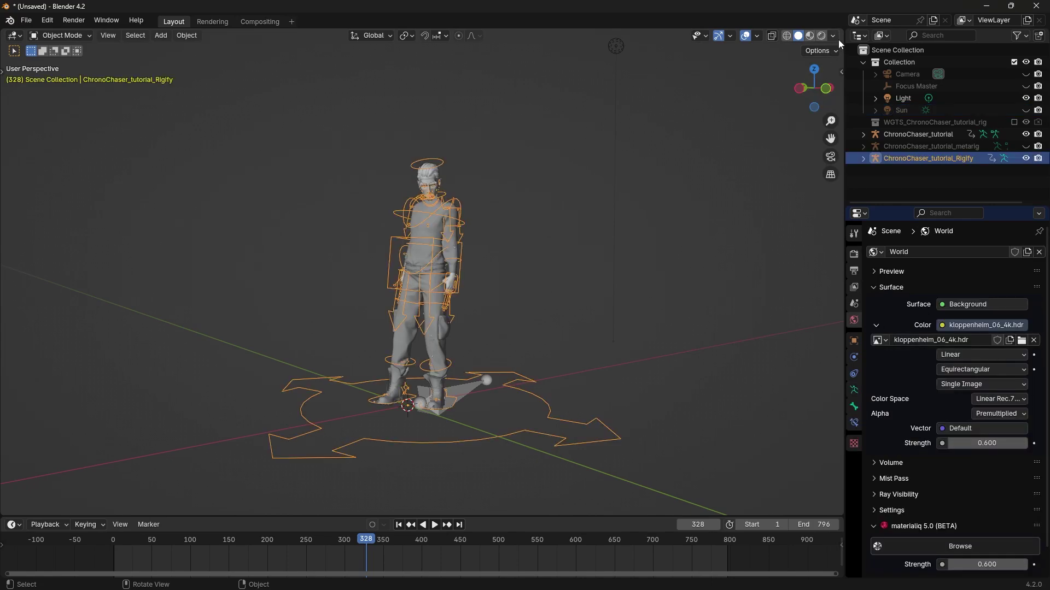
left_click_drag(837, 34, 526, 46)
left_click(542, 37)
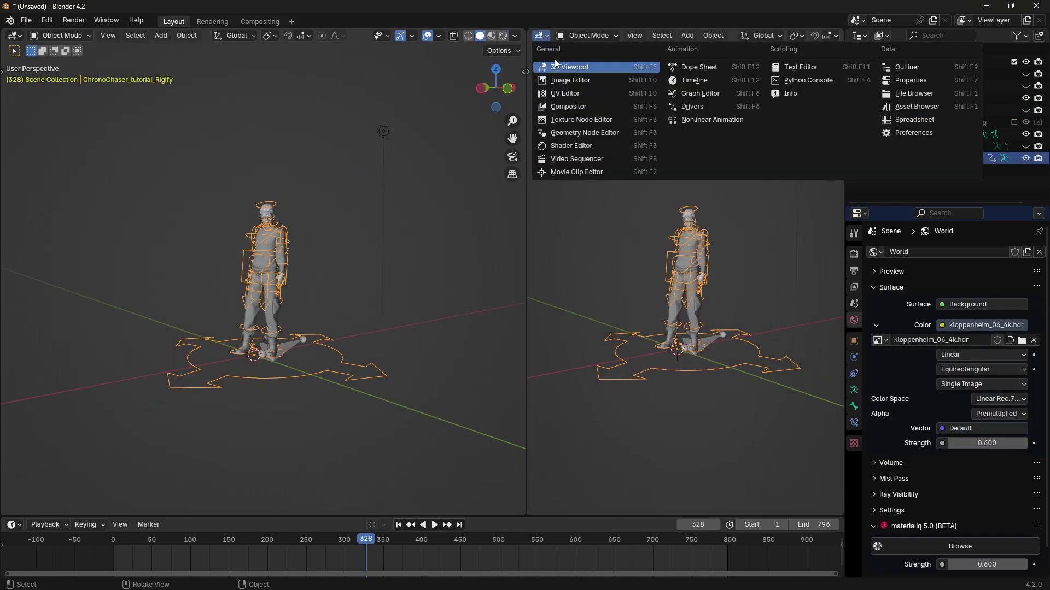
key("e")
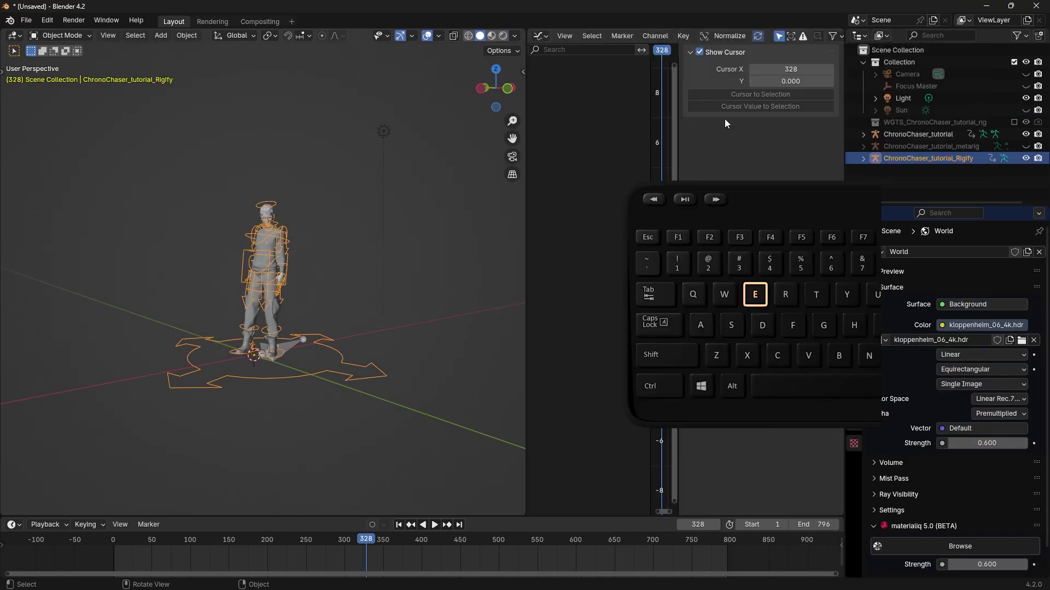
left_click_drag(526, 55, 415, 153)
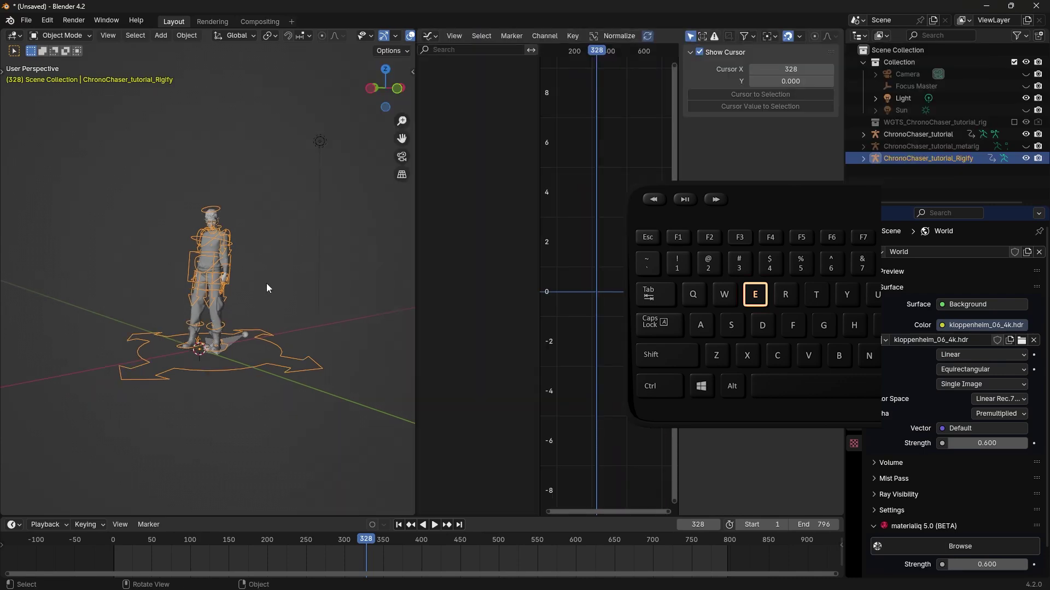
In Pose Mode, select all bones, filter to the scale channels, and delete their keyframes.
key("ctrl+Tab")
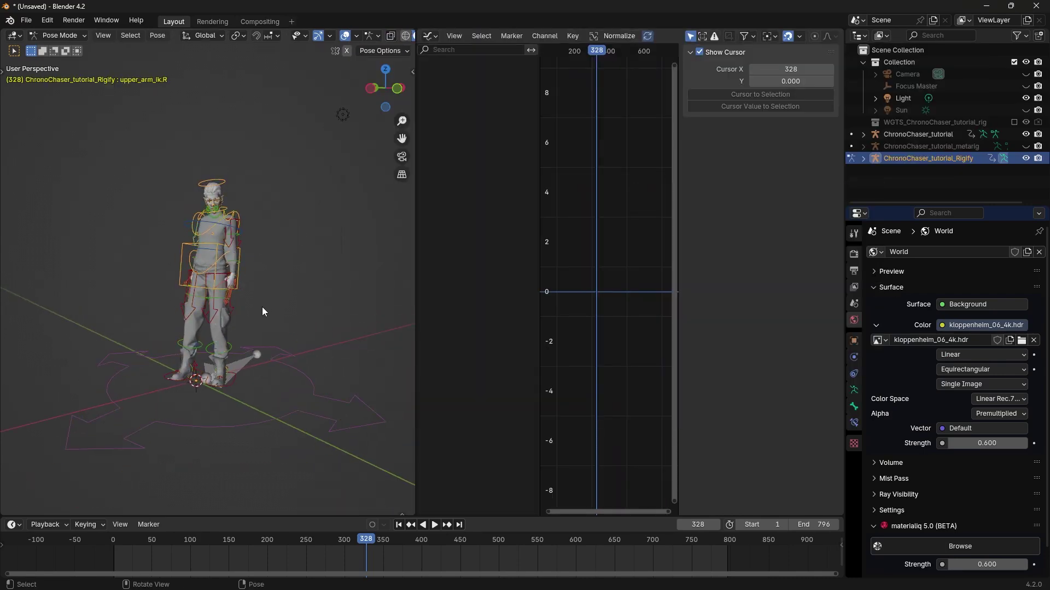
key("a")
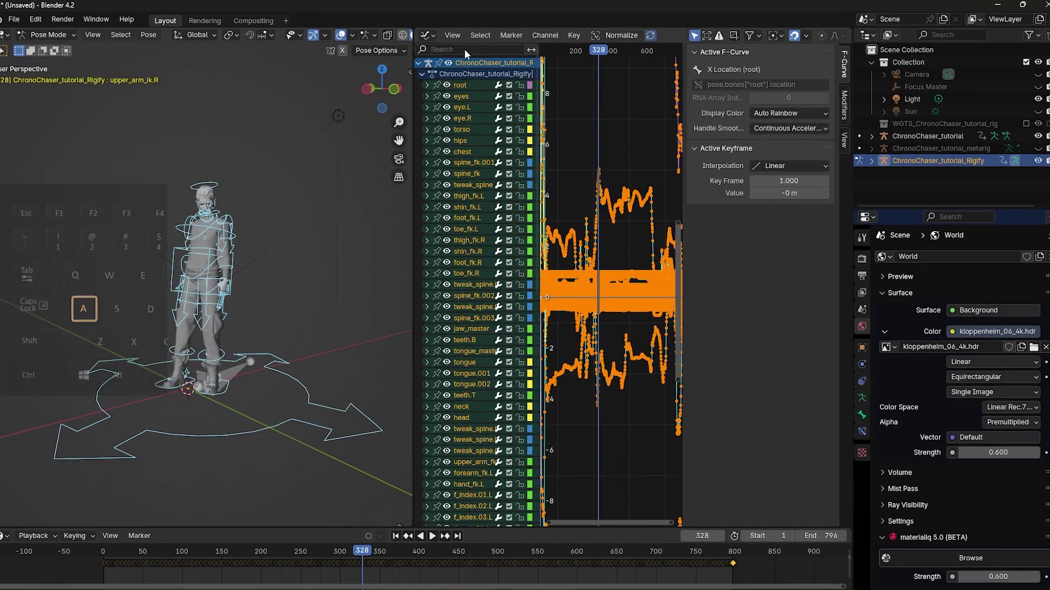
left_click(464, 49)
type("scale")
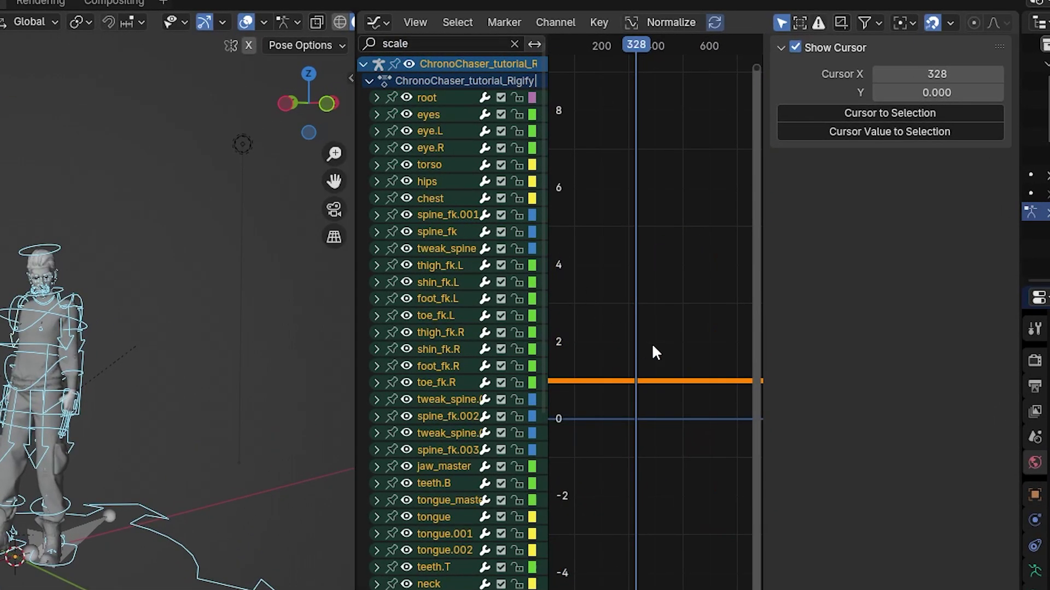
type("n")
key("Home")
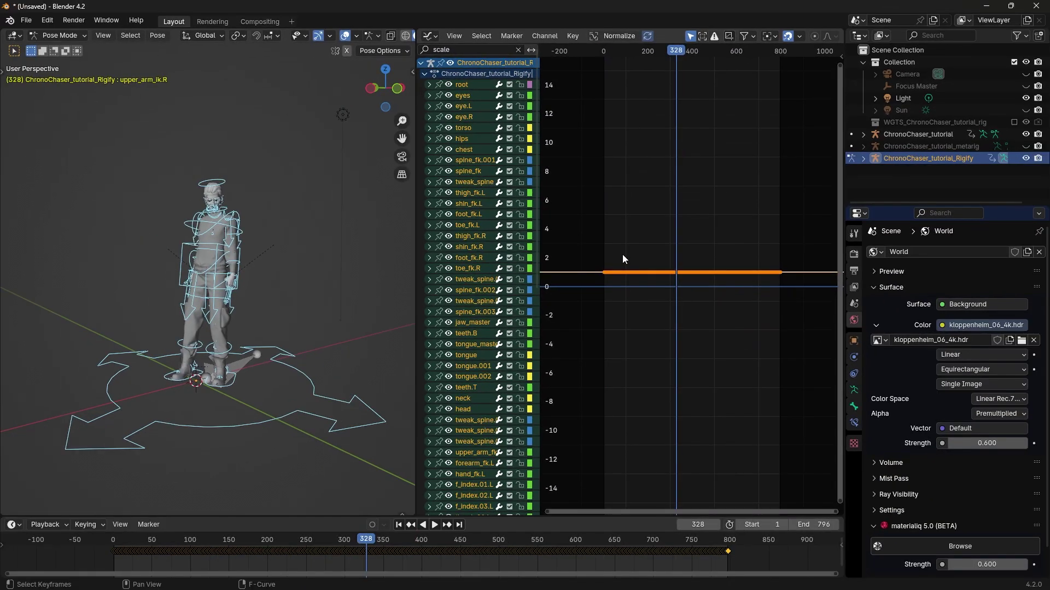
key("x")
left_click(622, 254)
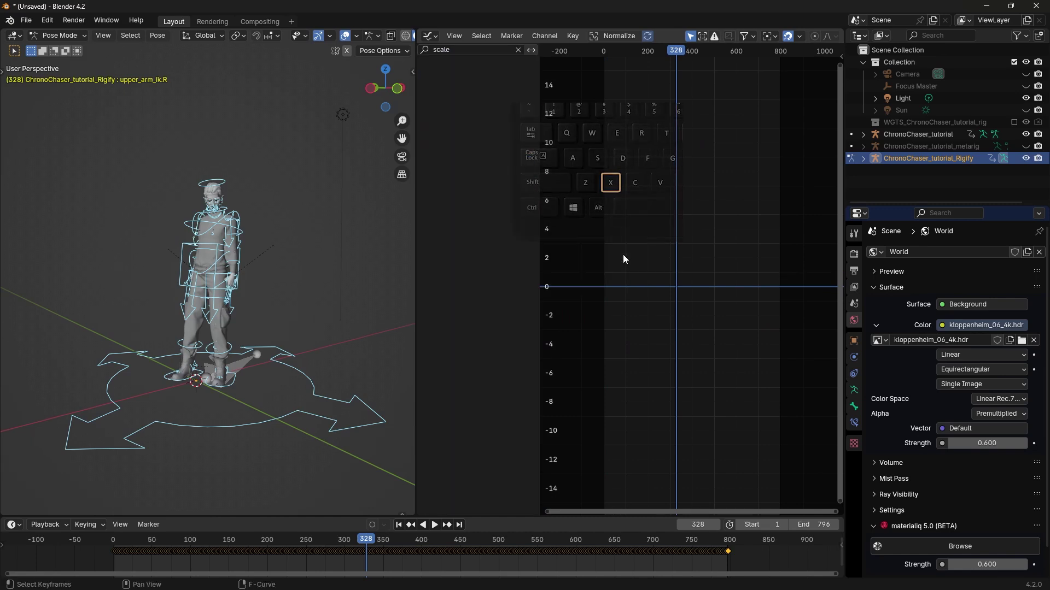
Clear the channel filter and frame the remaining curves in the graph.
left_click(518, 50)
middle_click_drag(683, 230, 711, 254, "ctrl")
key("Home")
middle_click_drag(406, 263, 333, 263)
Switch the Graph Editor to the Nonlinear Animation editor.
left_click(430, 36)
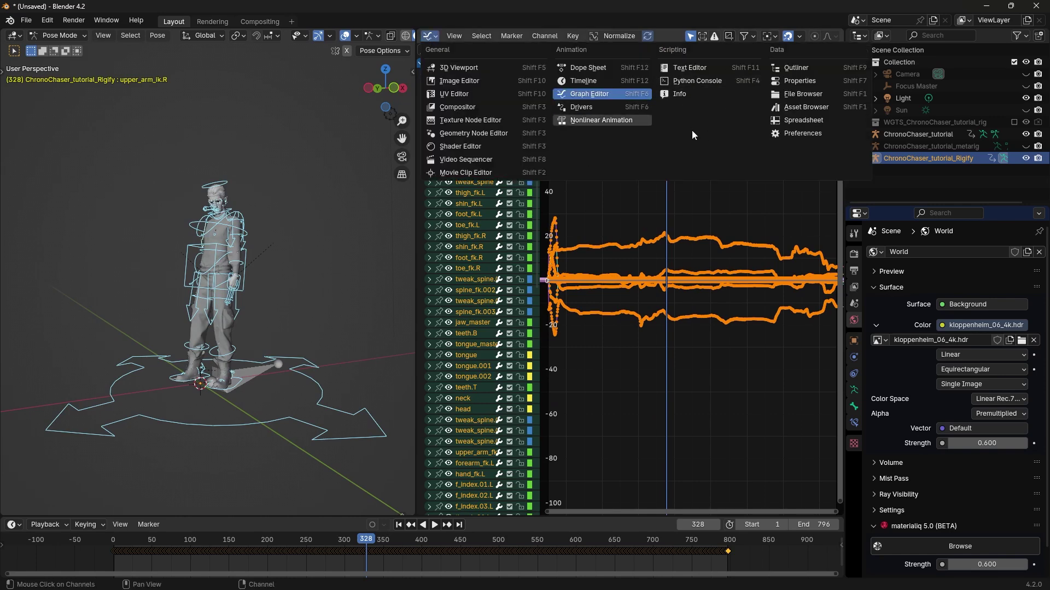
left_click(602, 120)
left_click(429, 37)
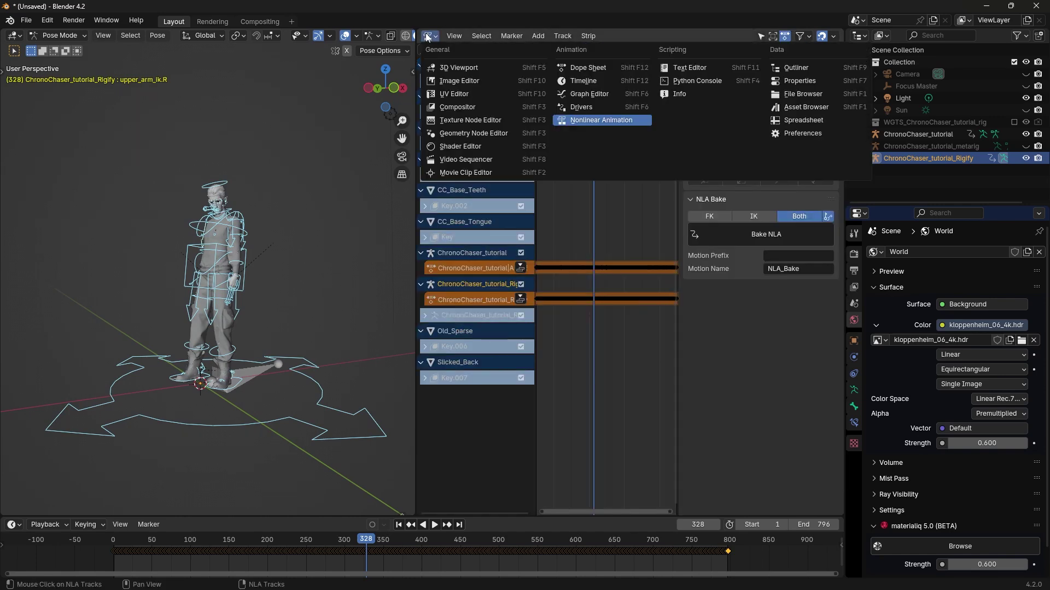
left_click(583, 120)
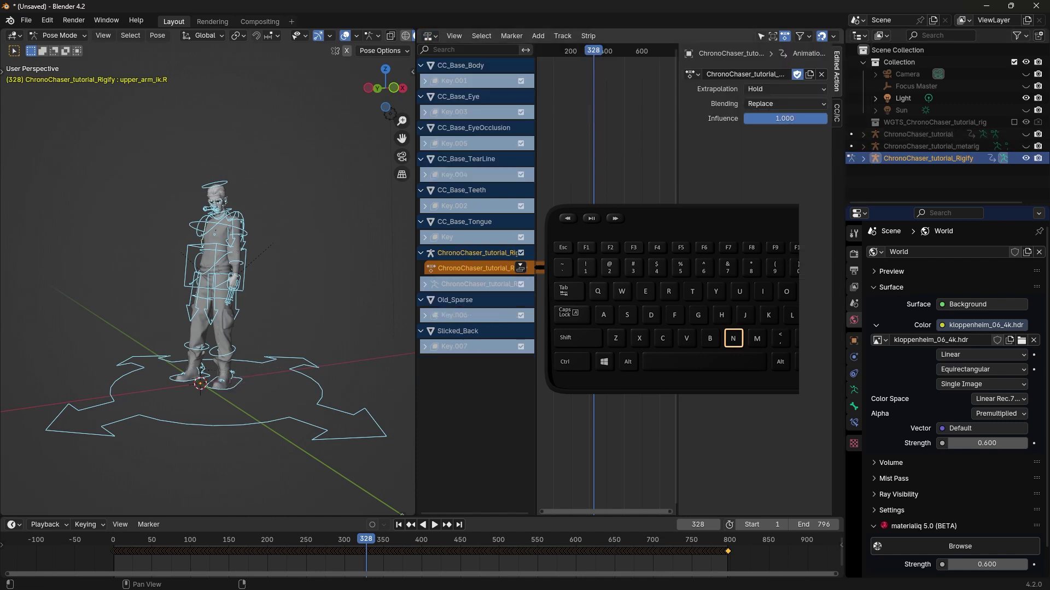
Push the rig's action down into a strip, toggle tweak mode, then select the <No Action> track.
left_click(520, 269)
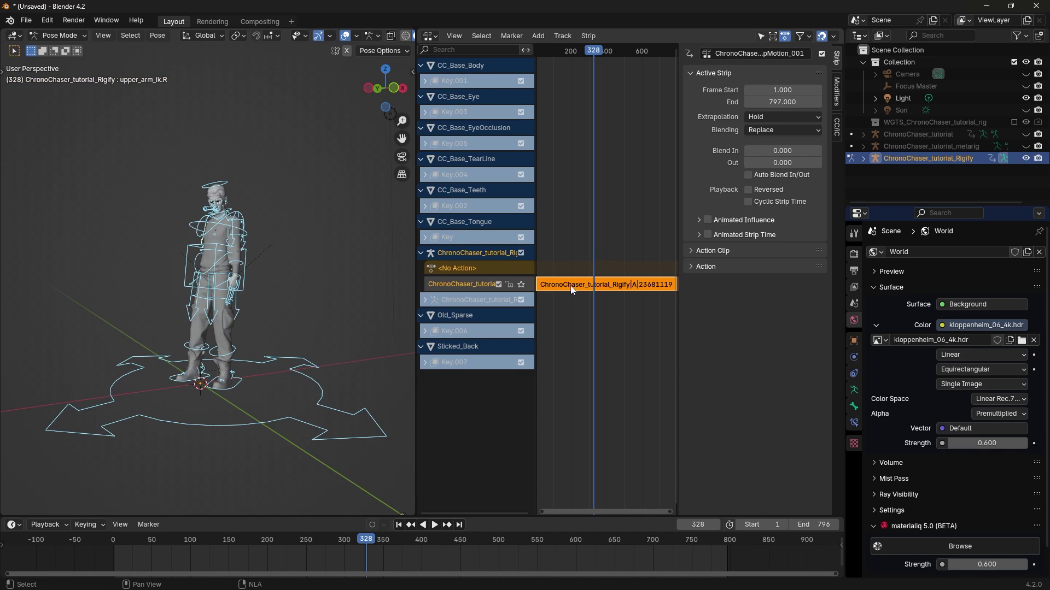
left_click(572, 290)
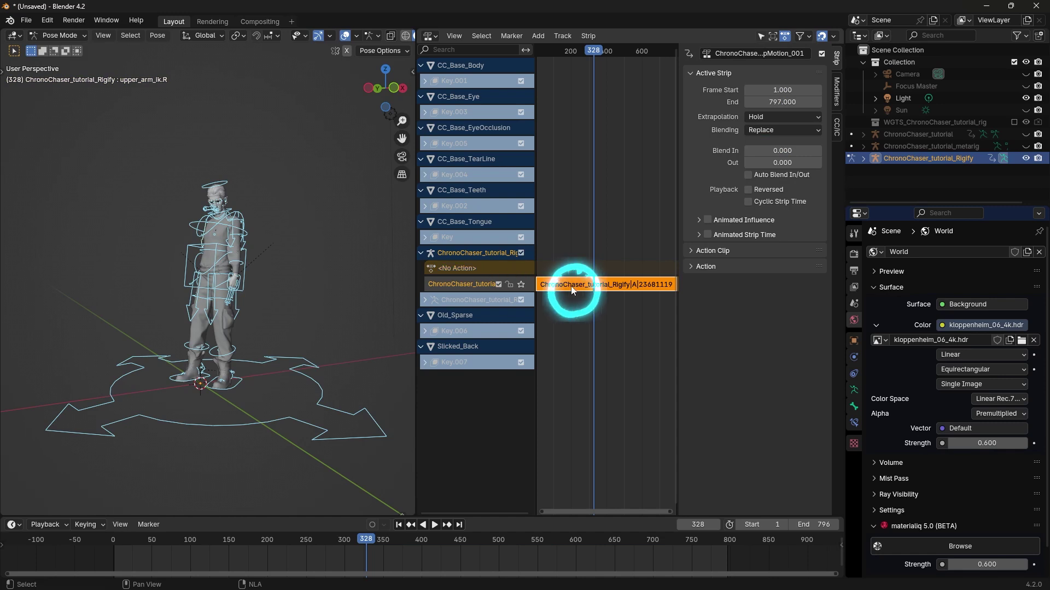
key("Tab")
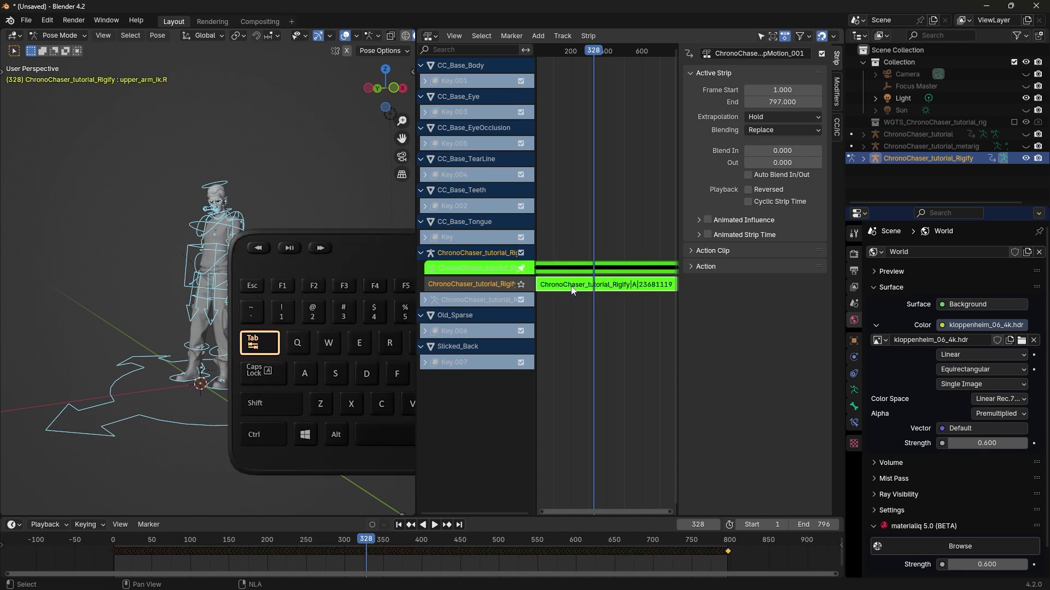
key("Tab")
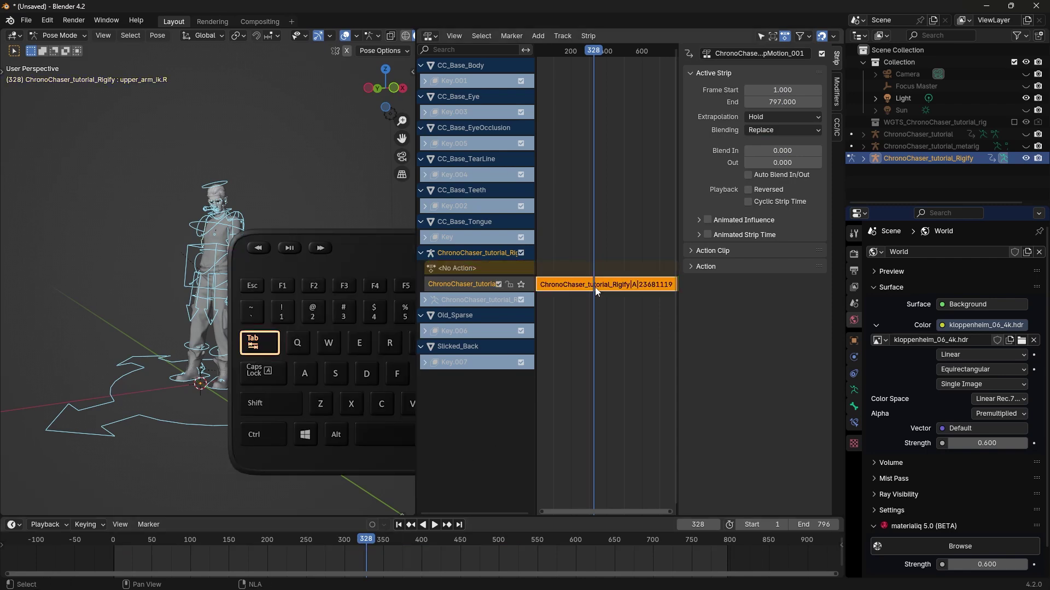
left_click(462, 271)
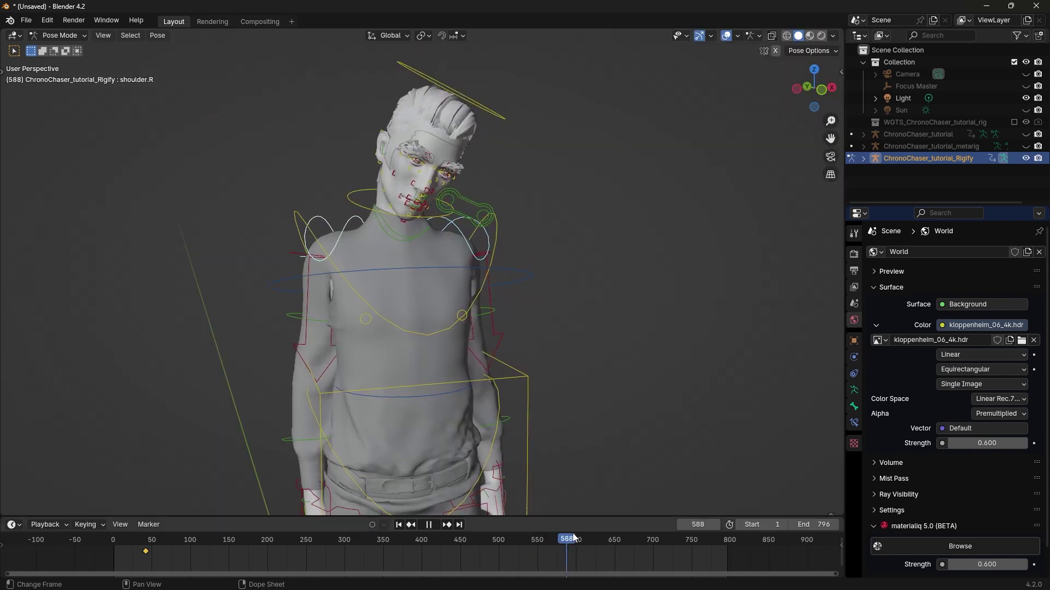
Scrub to around frame 628, select all rig bones, key the pose, and play the animation.
left_click_drag(562, 539, 593, 539)
key("a")
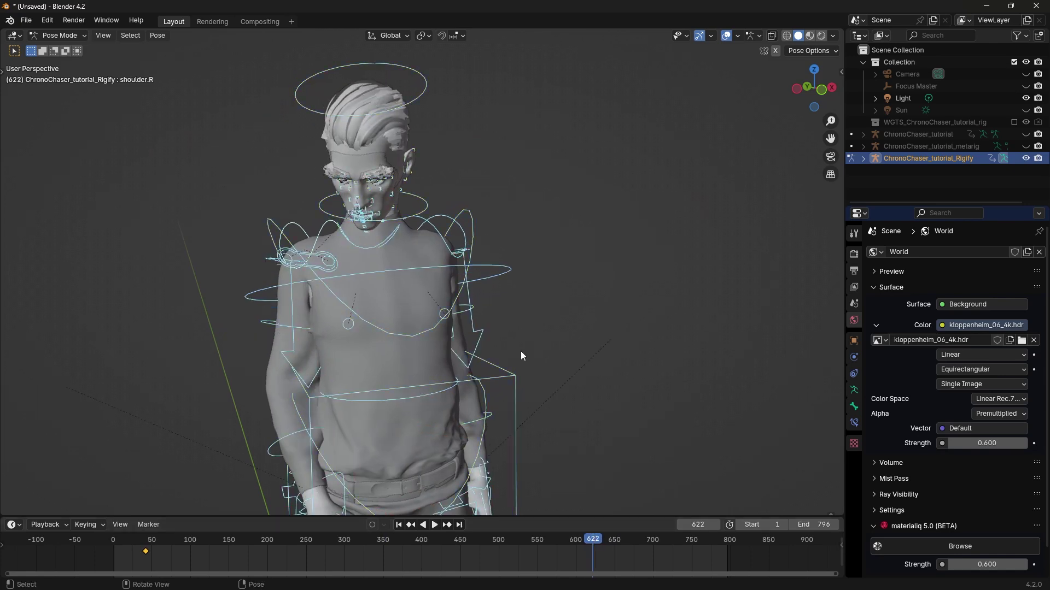
key("i")
key("space")
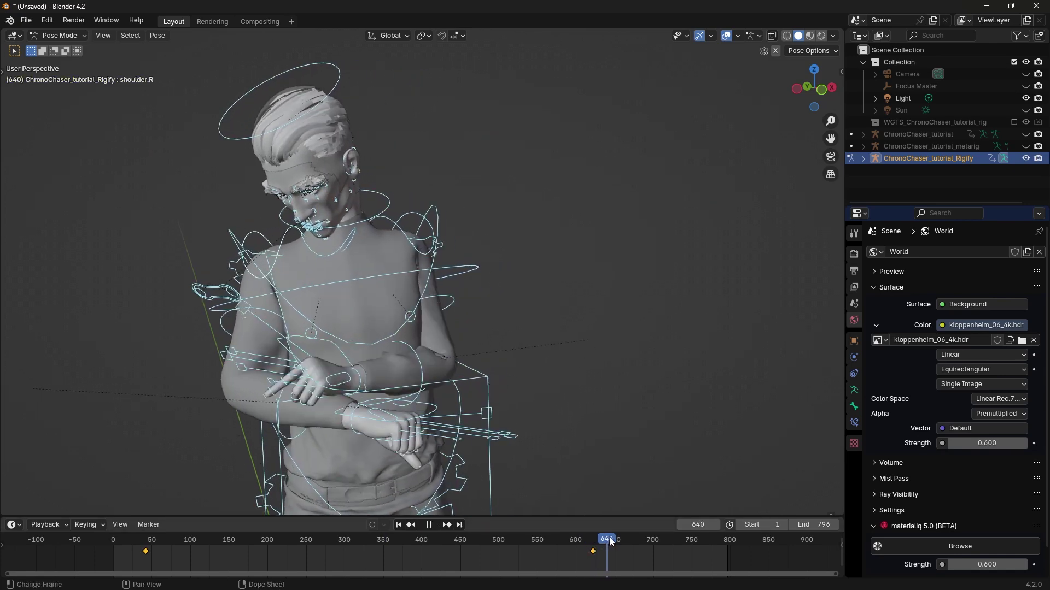
Key the full rig pose at frame 683, inspect the arms, and return to about frame 629.
left_click_drag(637, 542, 639, 542)
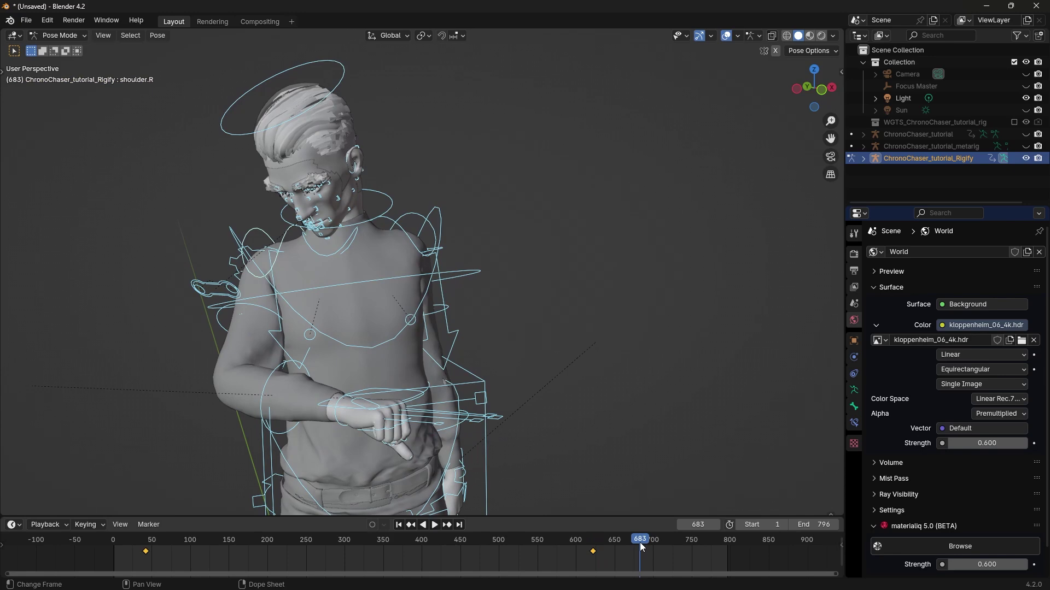
key("i")
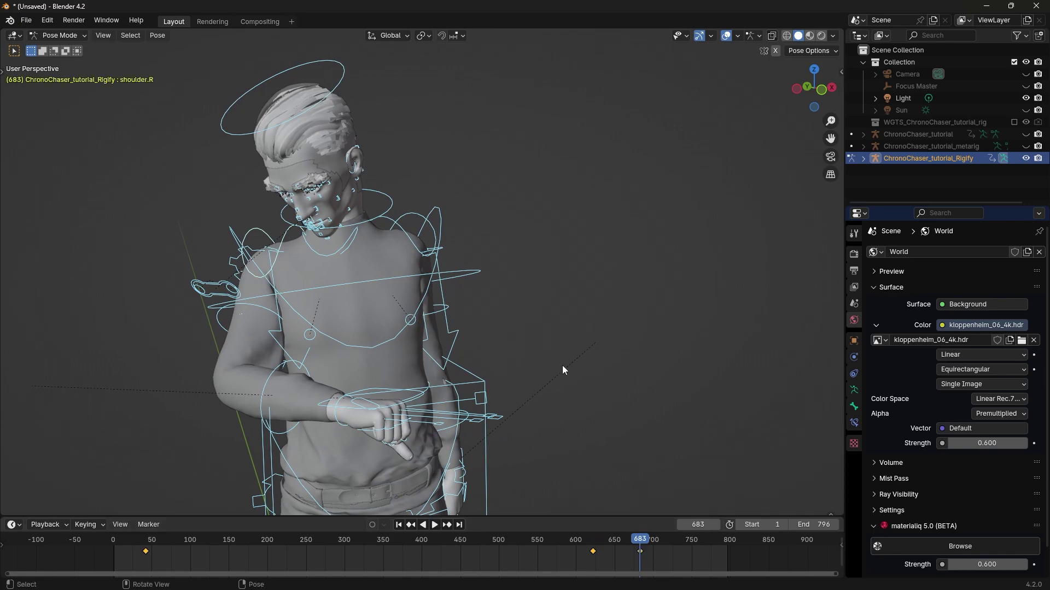
key("alt+a")
scroll(565, 315, "up", 3)
middle_click_drag(565, 315, 542, 323)
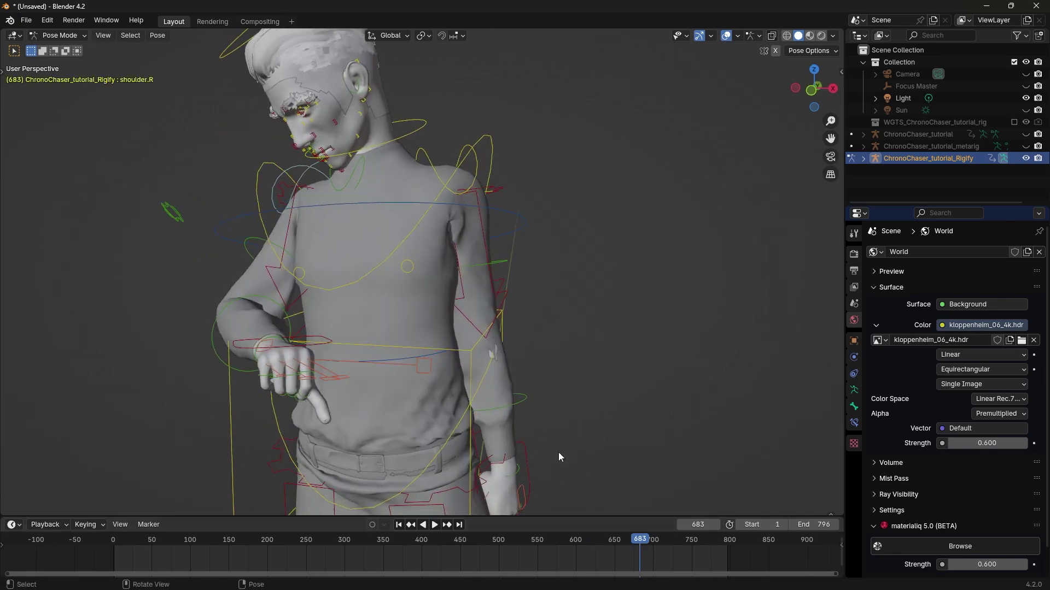
key("a")
left_click_drag(642, 544, 601, 544)
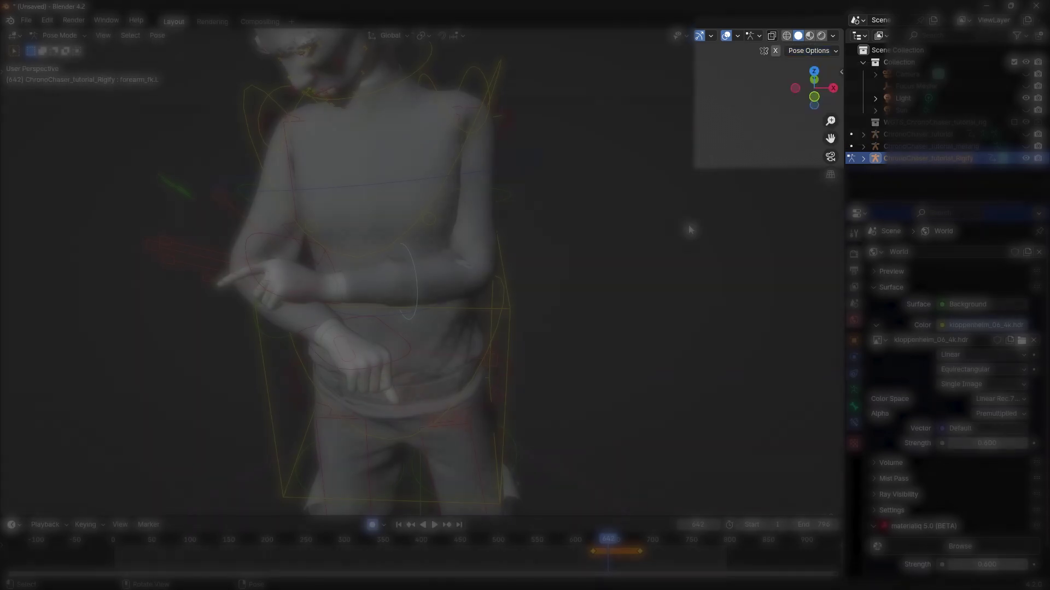
Show the sidebar's bone and rig properties, then review playback and stop near frame 665.
key("n")
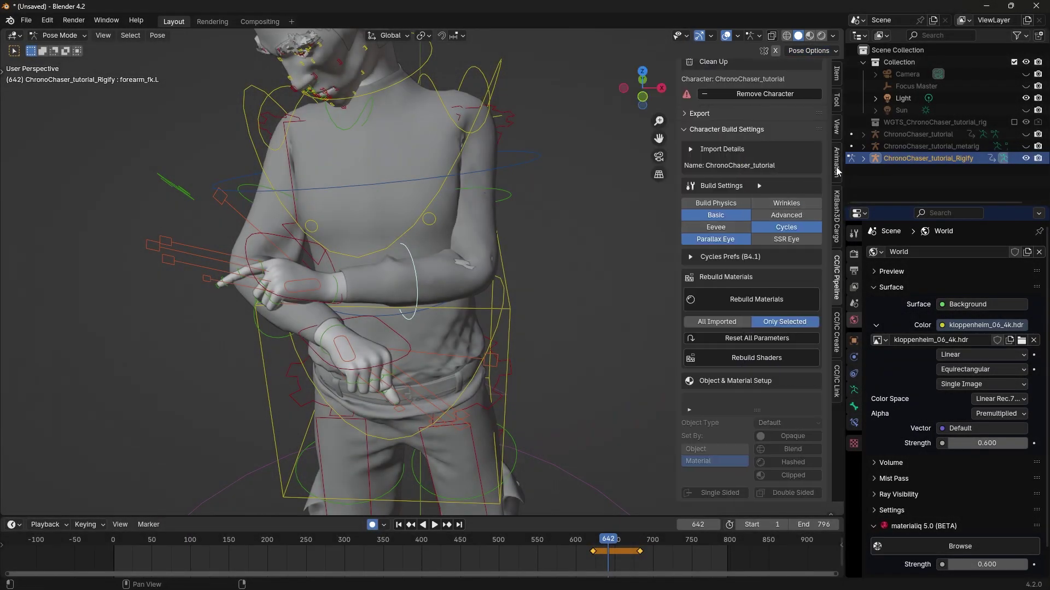
left_click(837, 72)
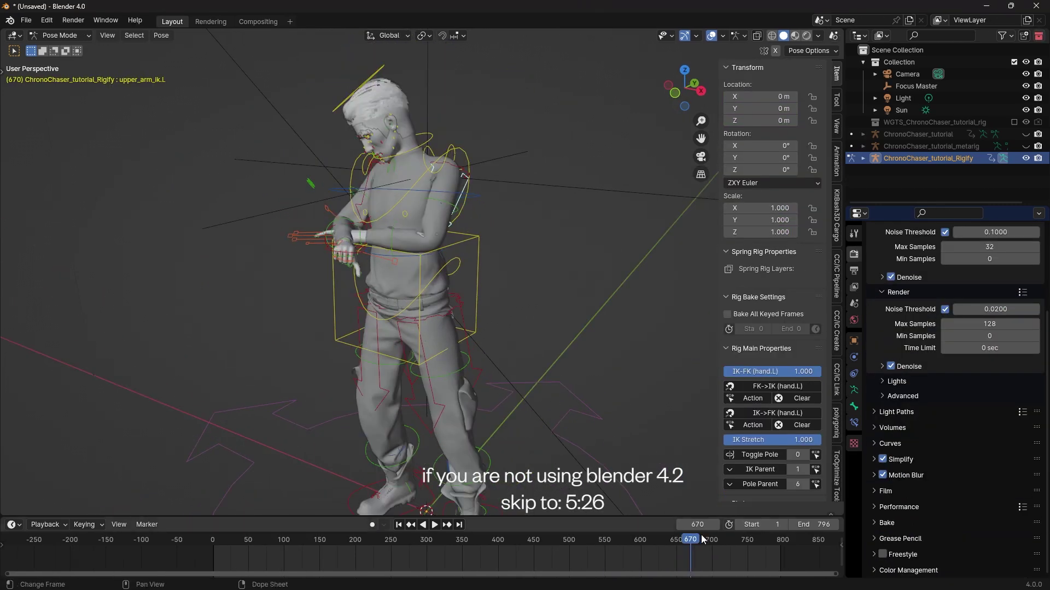
left_click_drag(704, 540, 752, 548)
key("space")
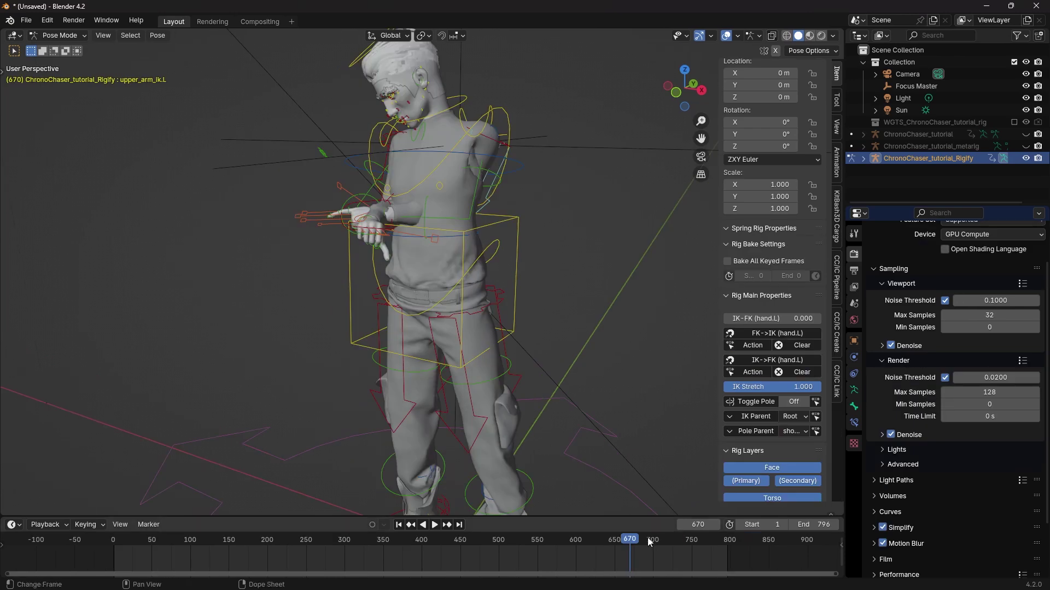
left_click_drag(650, 542, 623, 546)
Set the left arm's IK-FK (hand.L) slider to 1.000 for full FK.
middle_click_drag(479, 230, 498, 261)
key("r")
key("Escape")
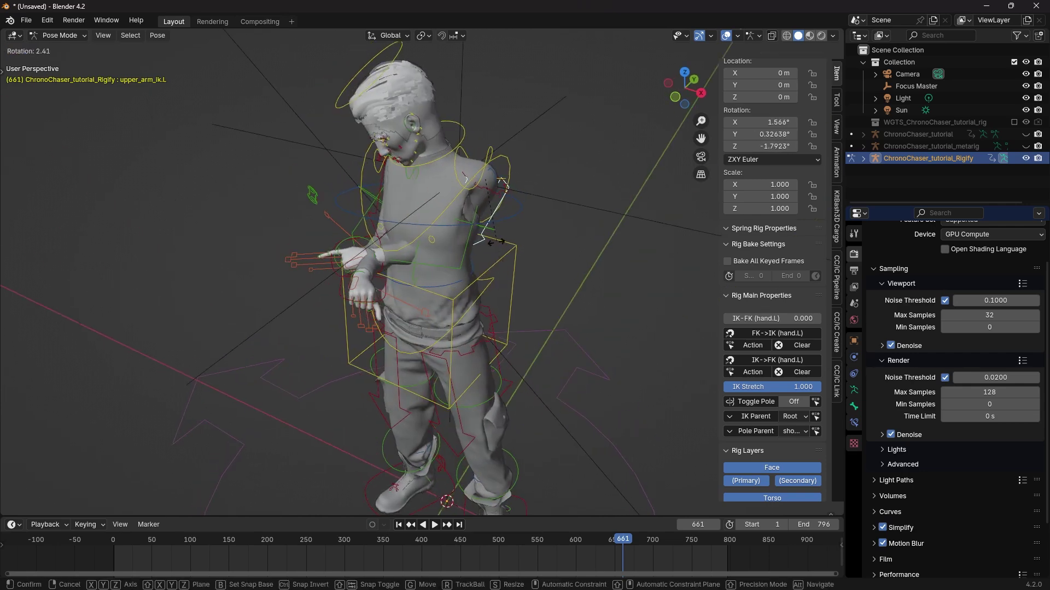
left_click_drag(732, 318, 820, 318)
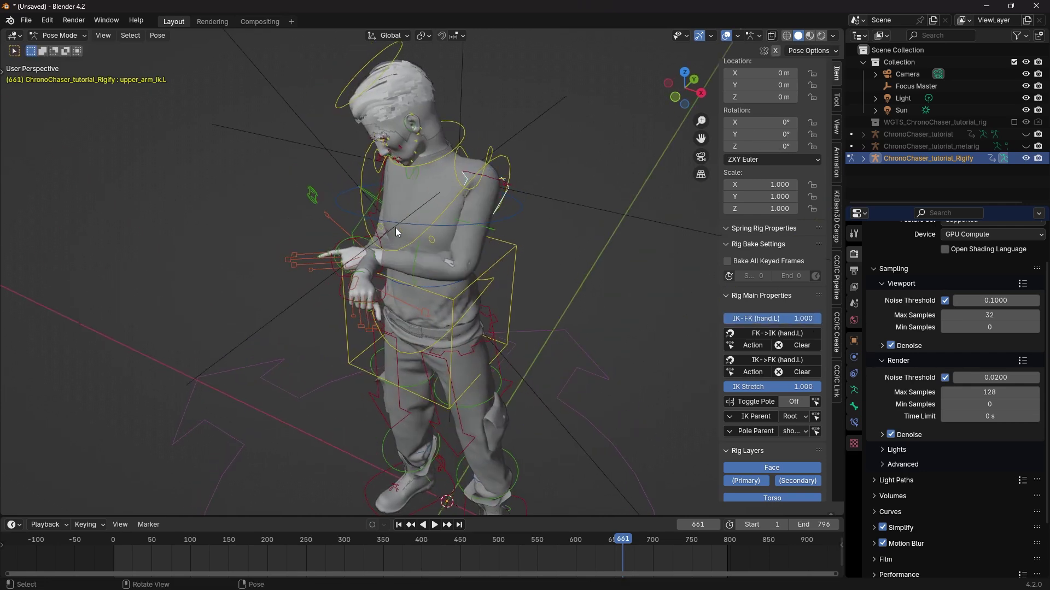
Select the right arm's IK control, switch it to full FK, and return to about frame 586.
middle_click_drag(395, 227, 447, 198)
scroll(447, 198, "up", 5)
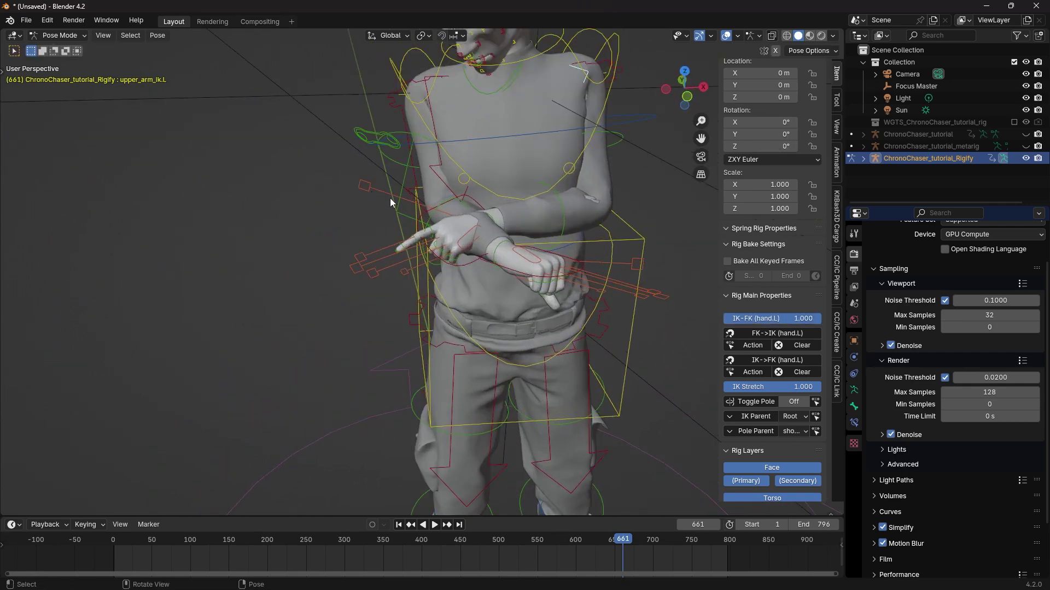
left_click(389, 198)
left_click_drag(733, 318, 821, 318)
scroll(683, 415, "down", 4)
left_click_drag(638, 539, 565, 524)
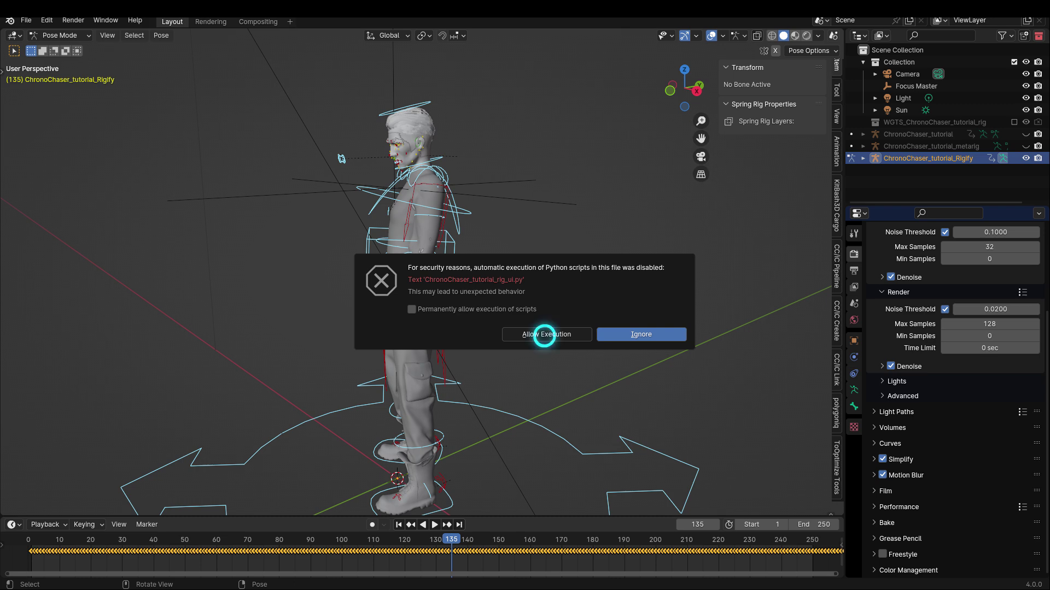
Allow the rig script to run, select hand_ik.L, and set IK-FK (hand.L) to 0.000.
left_click(544, 335)
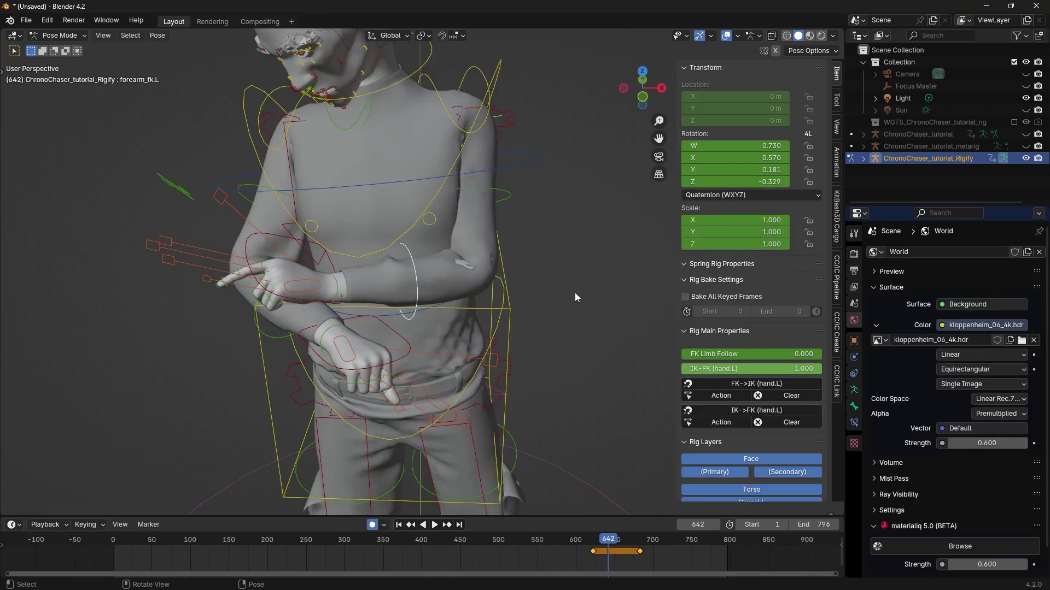
middle_click_drag(576, 293, 449, 346)
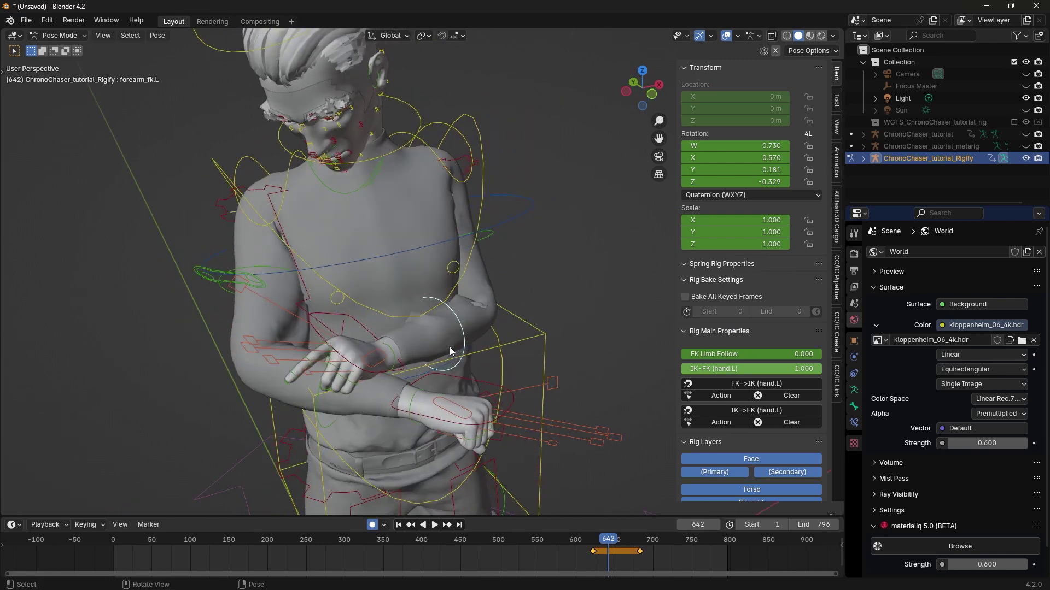
left_click(358, 369)
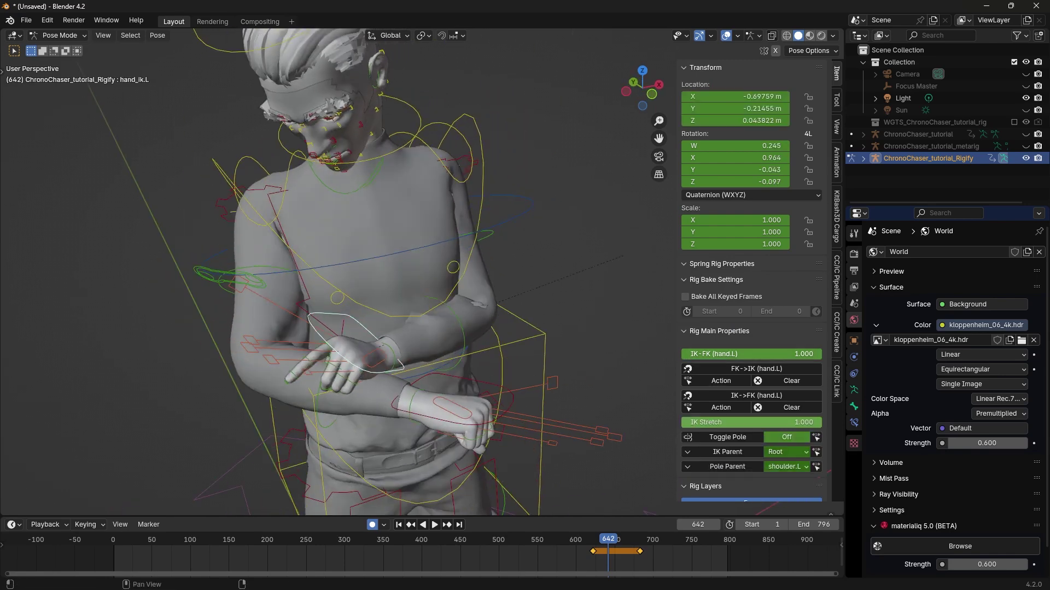
left_click_drag(803, 354, 690, 354)
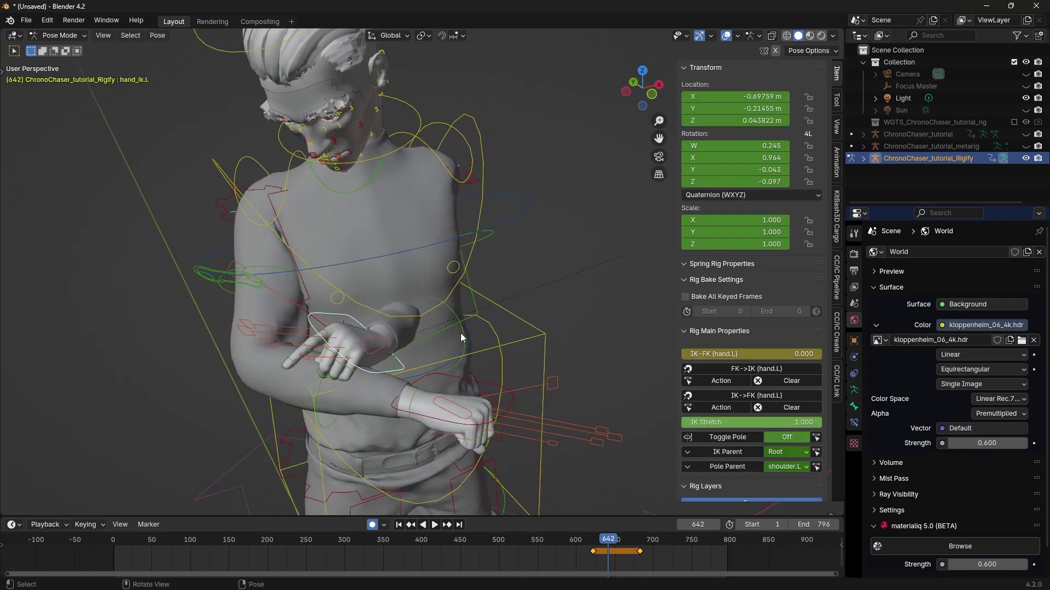
Try moving hand_ik.L, cancel the move, and blend the left arm most of the way to FK.
key("g")
scroll(410, 277, "down", 3, "alt")
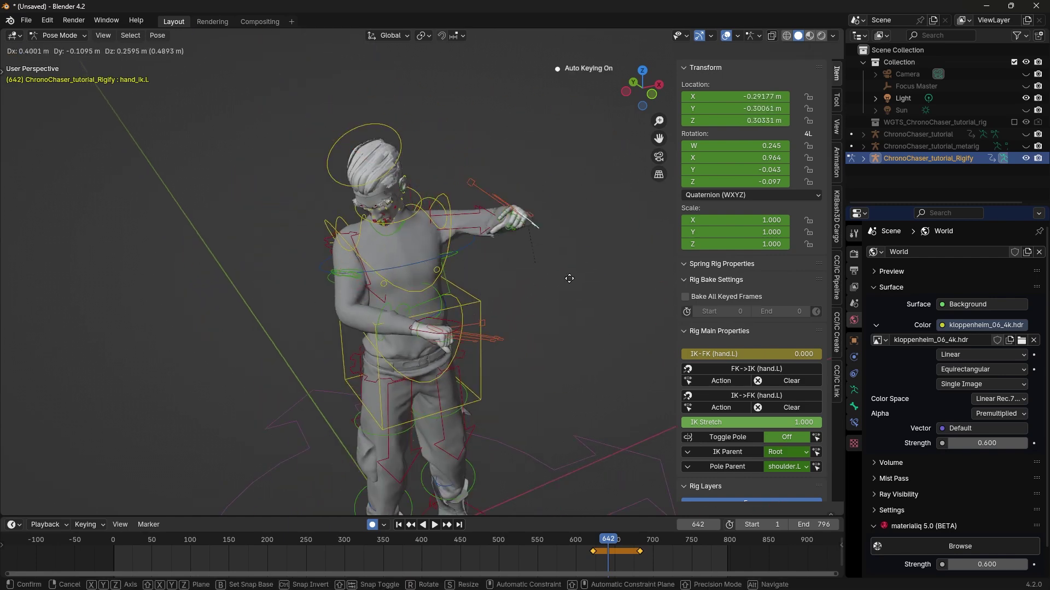
right_click(532, 226)
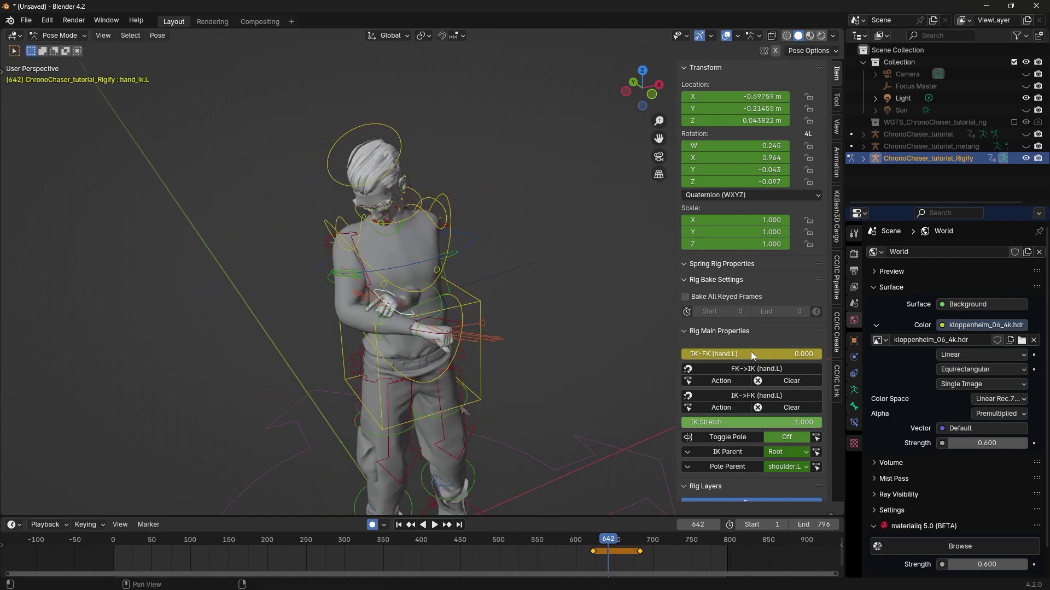
left_click_drag(689, 354, 809, 354)
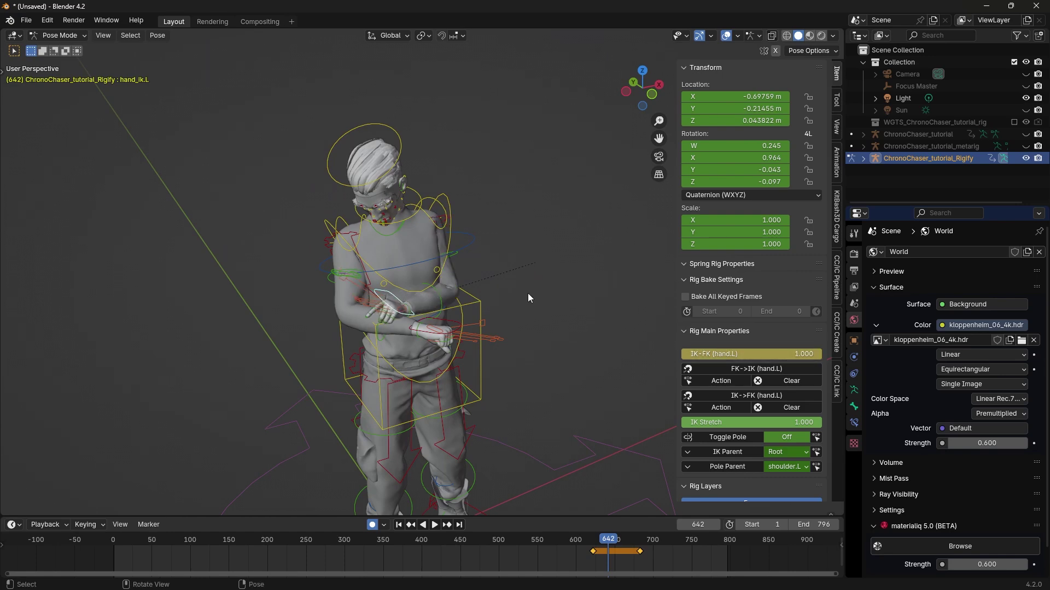
scroll(528, 298, "up", 4)
middle_click_drag(438, 310, 406, 297)
Undo back to IK, test the hand move again, then set IK-FK (hand.L) back to 1.000.
key("ctrl+z")
key("g")
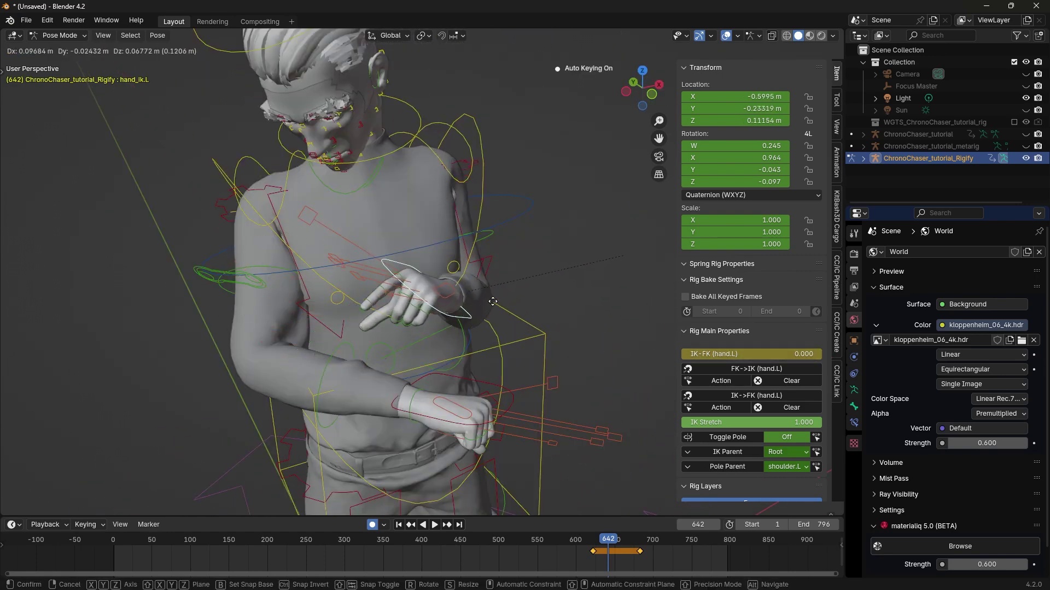
scroll(570, 259, "down", 4)
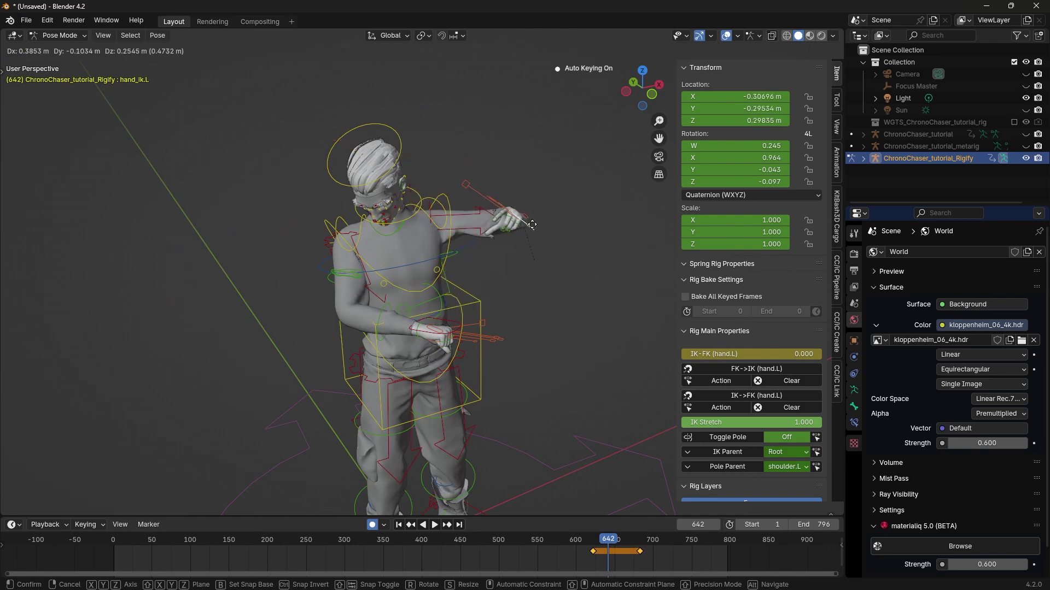
right_click(532, 225)
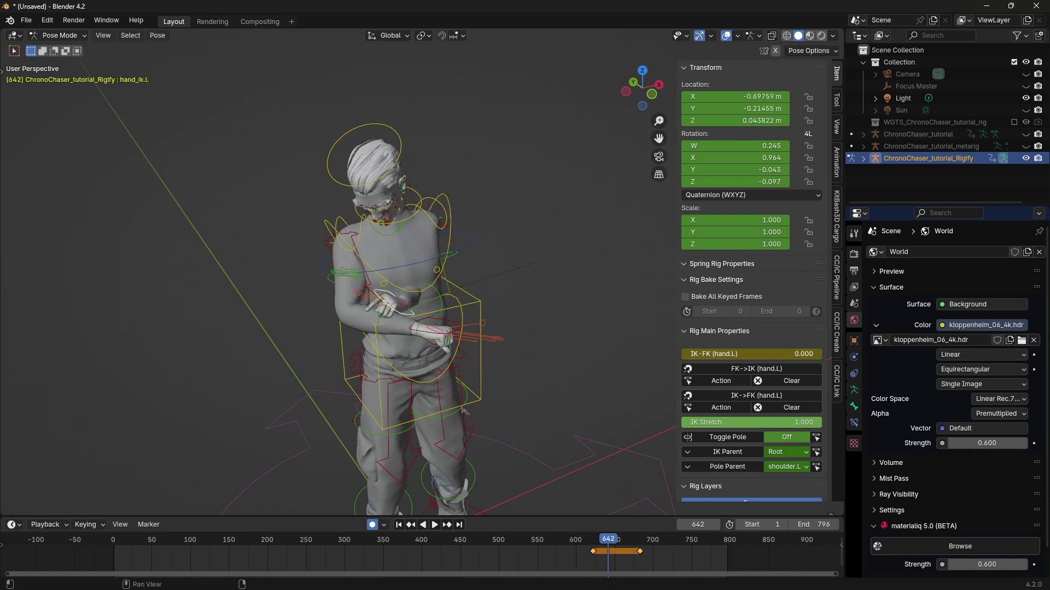
left_click_drag(711, 354, 820, 354)
scroll(522, 293, "up", 2)
Select forearm_fk.L, move it along X to key the adjusted pose, and play to check.
middle_click_drag(522, 293, 346, 316)
scroll(407, 298, "up", 2)
left_click(407, 298)
middle_click_drag(408, 297, 383, 295)
key("g")
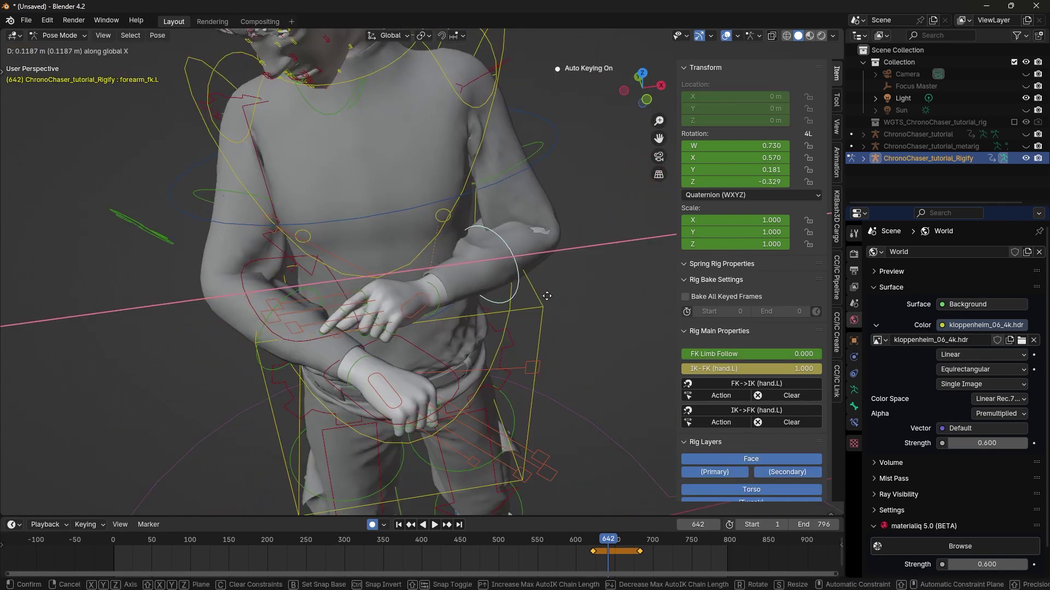
key("Return")
scroll(461, 549, "up", 3)
key("space")
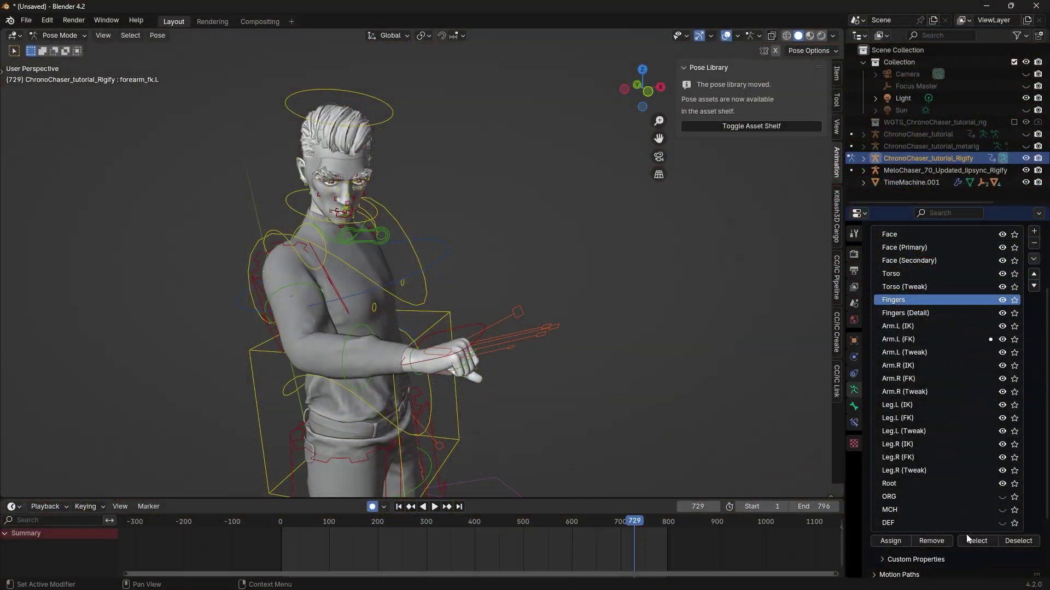
Select the finger bones from the Fingers bone collection and show the pose library asset shelf.
left_click(968, 540)
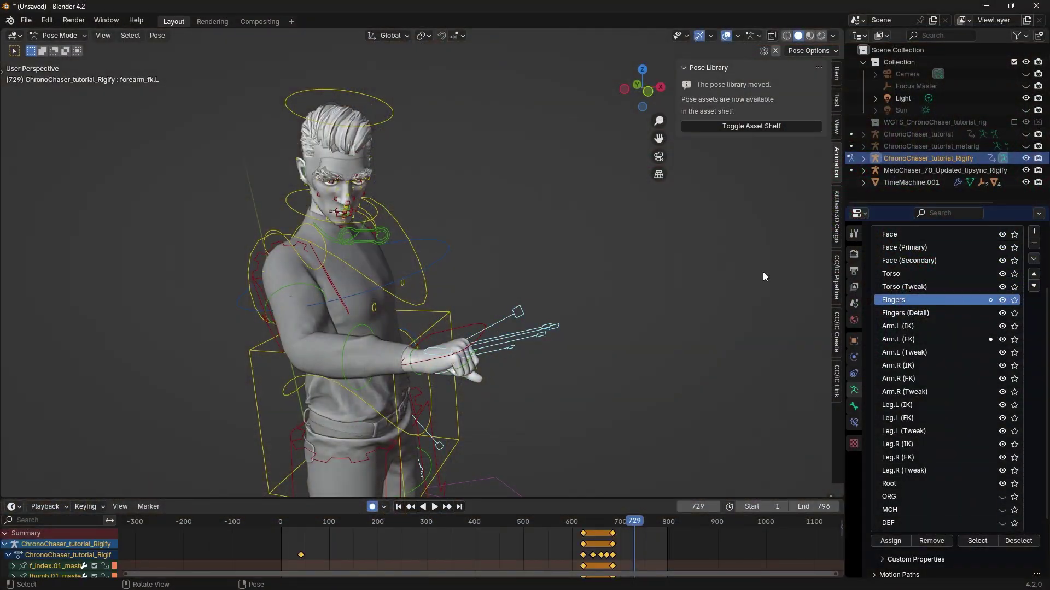
left_click(747, 125)
left_click(25, 447)
left_click(64, 449)
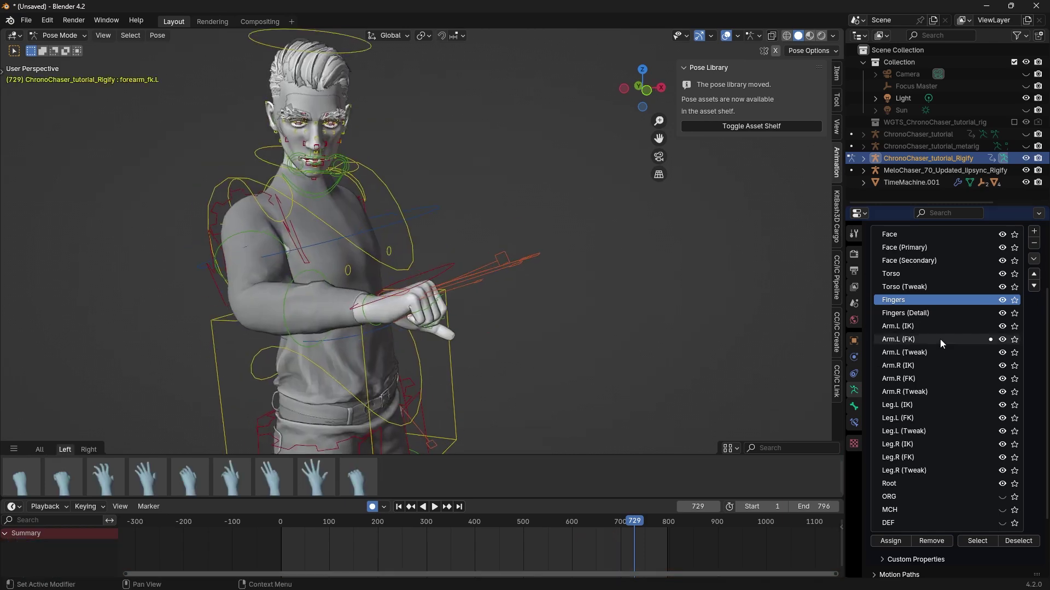
Apply a left-hand pose and the first right-hand pose to the fingers, then play to review.
left_click(906, 312)
left_click(977, 541)
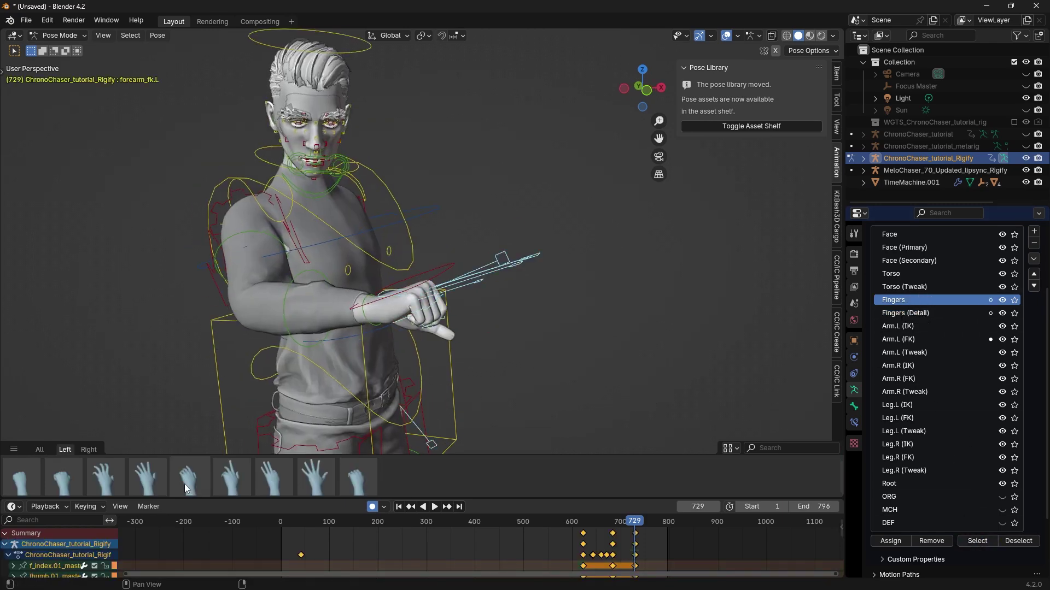
left_click(89, 449)
left_click(21, 477)
key("space")
left_click(650, 525)
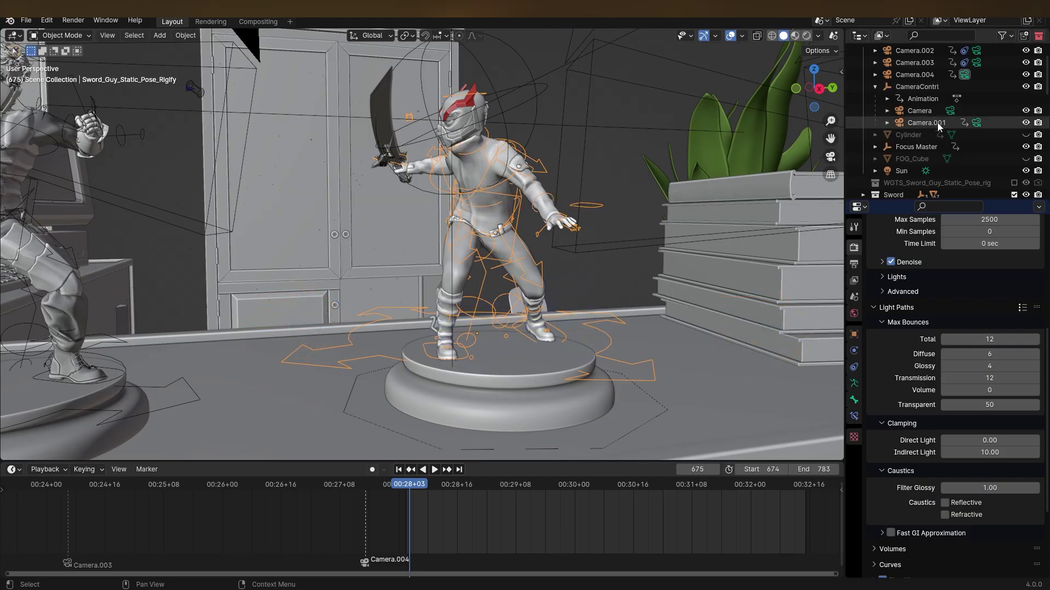
Select Sword_Guy_Static_Pose_Rigify's whole hierarchy, copy it, and paste all 288 objects into the other file.
scroll(937, 134, "down", 5)
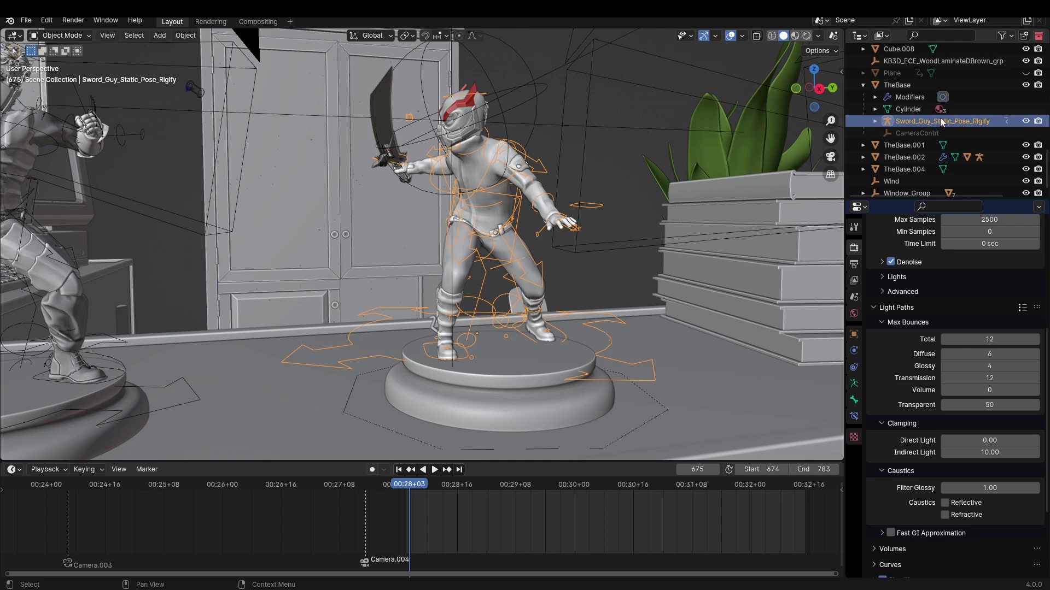
right_click(919, 121)
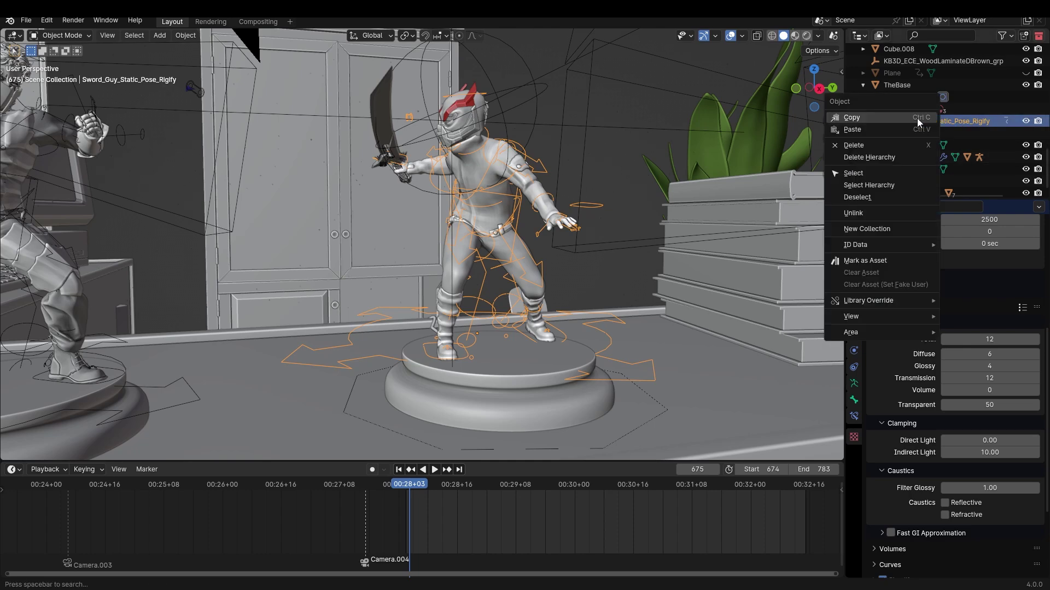
left_click(902, 188)
key("ctrl+c")
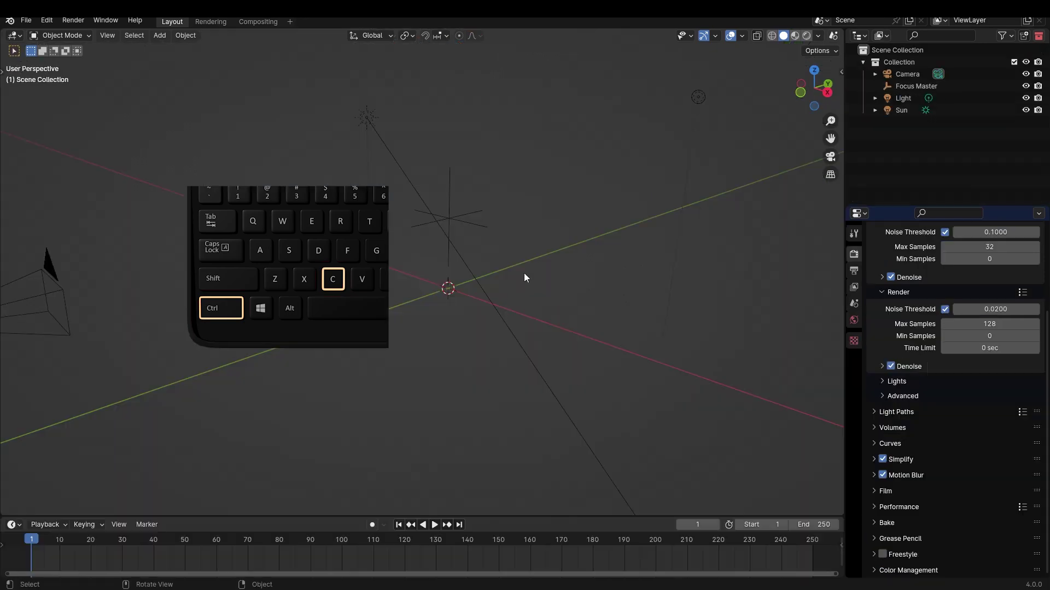
key("ctrl+v")
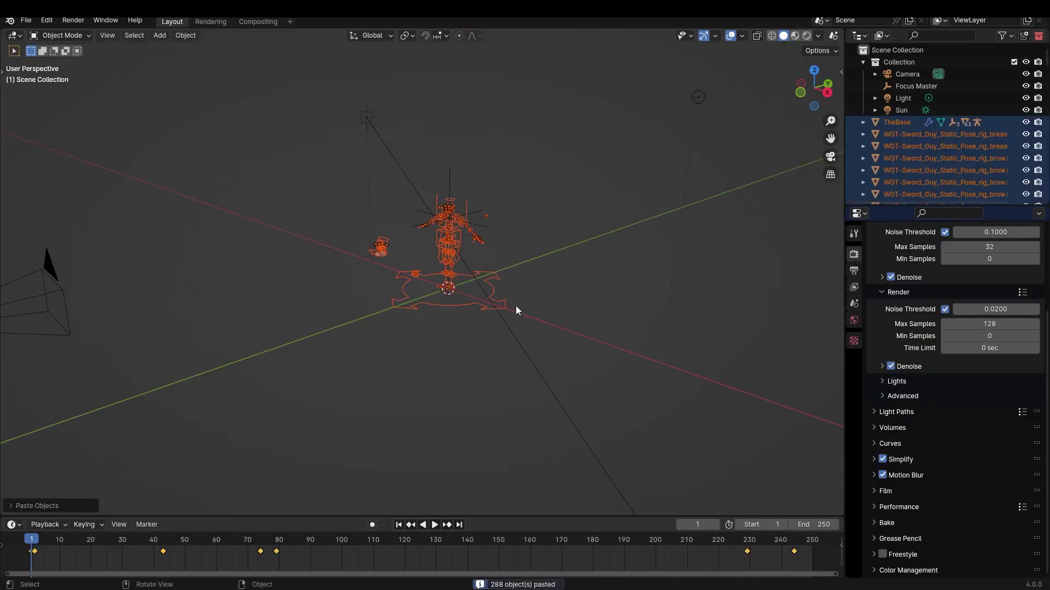
middle_click_drag(516, 307, 387, 251)
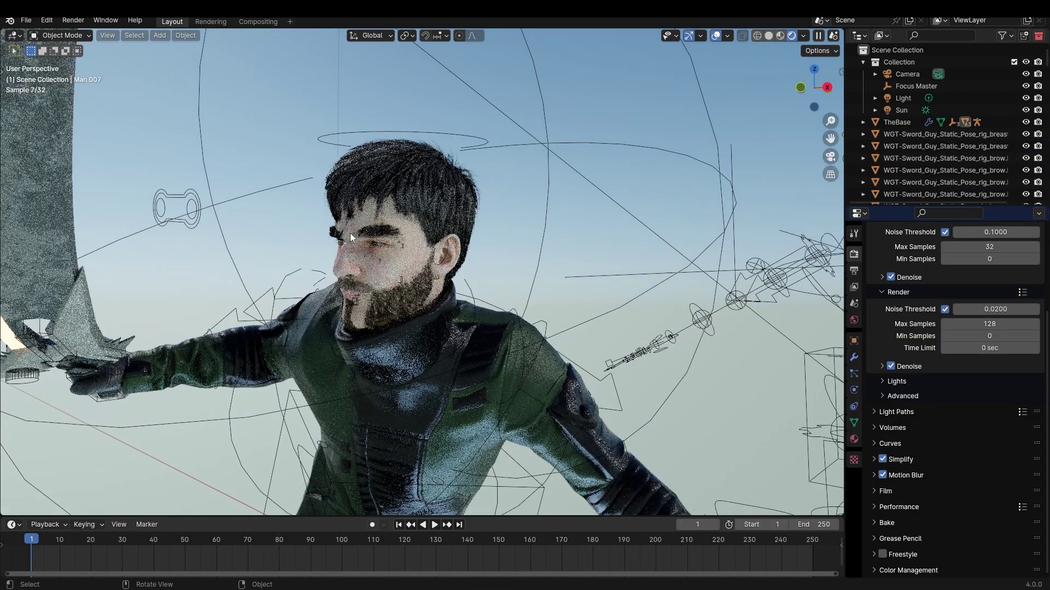
In Render Properties, set Light Paths Max Bounces Transparent to 50 for cleaner hair and beard.
middle_click_drag(349, 233, 556, 245)
scroll(525, 236, "up", 3)
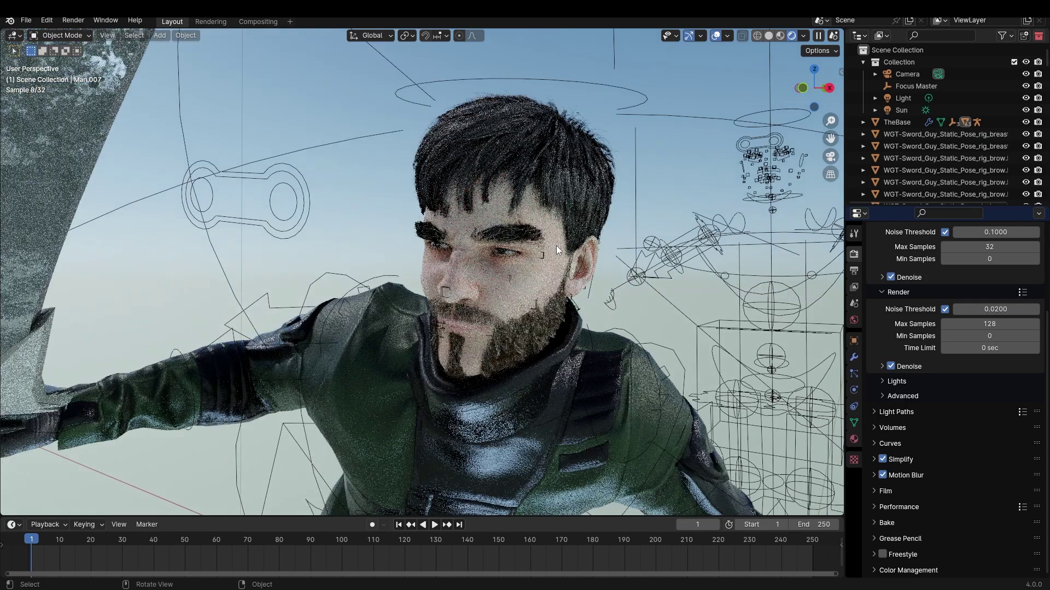
key("n")
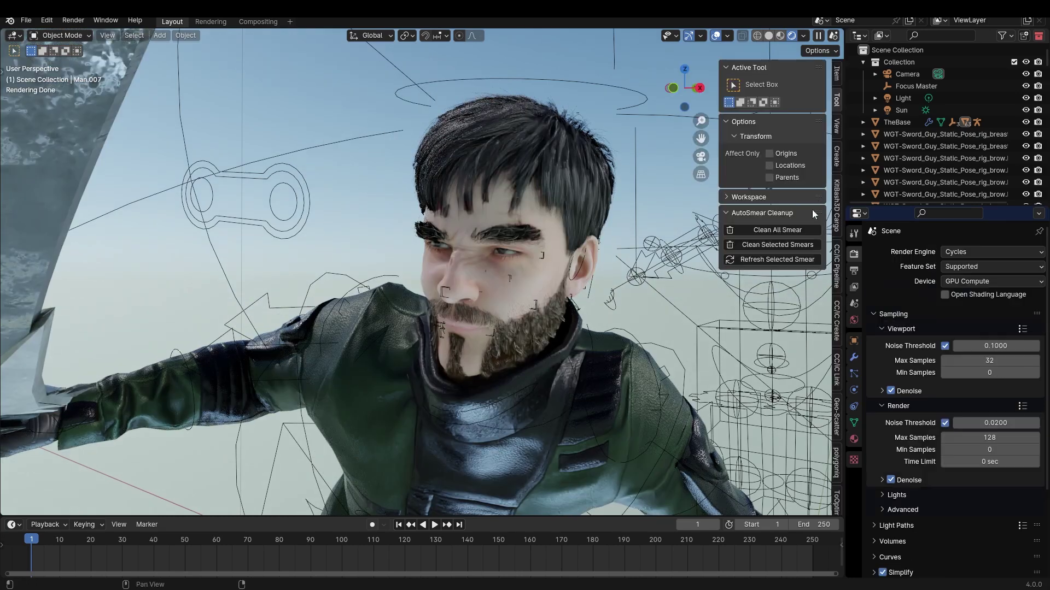
left_click(836, 287)
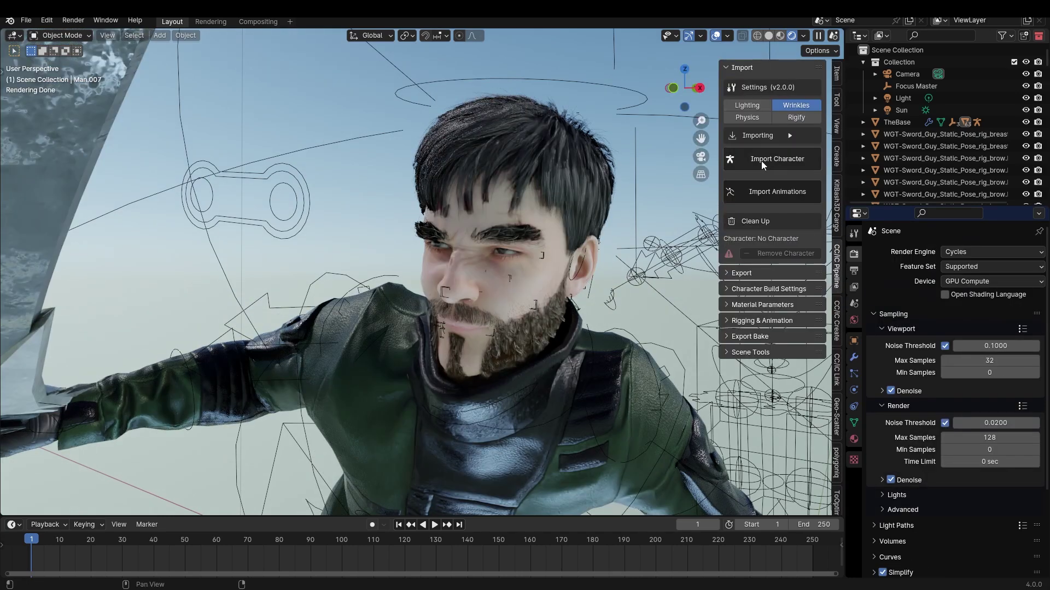
scroll(874, 271, "down", 5)
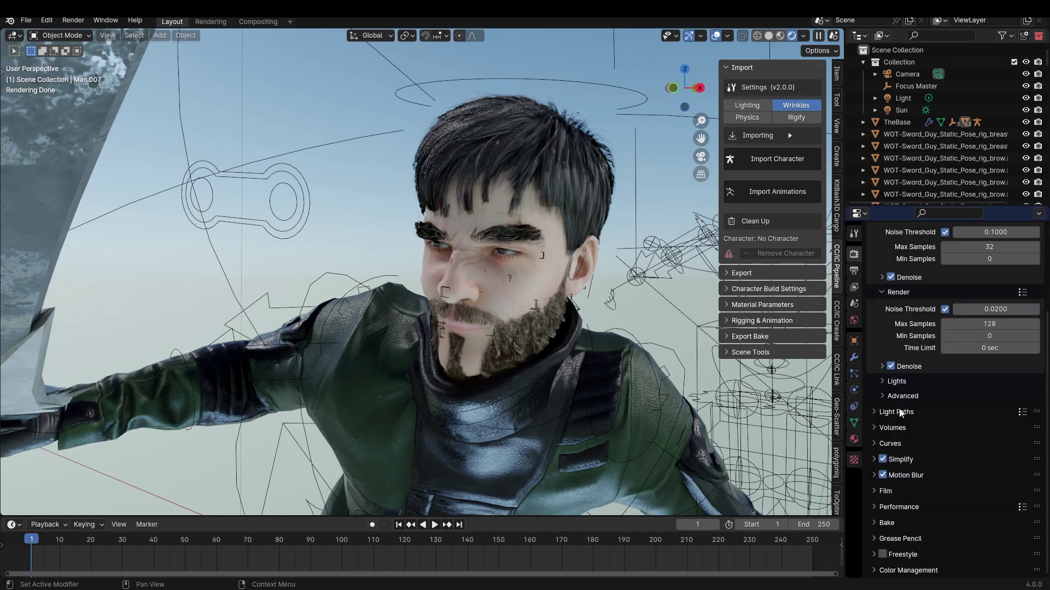
left_click(899, 412)
scroll(897, 415, "down", 4)
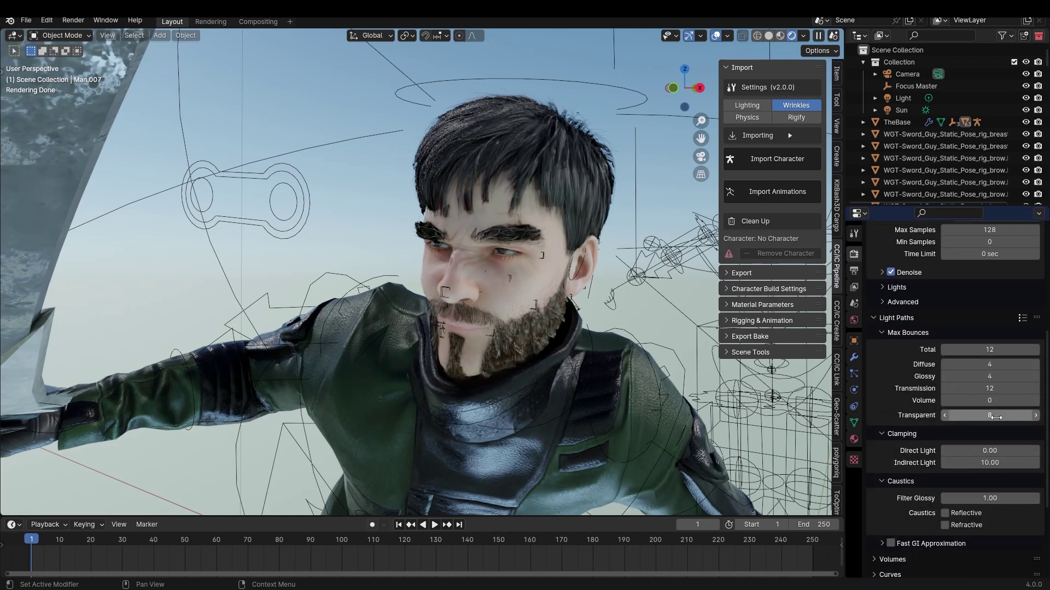
middle_click_drag(711, 306, 662, 292)
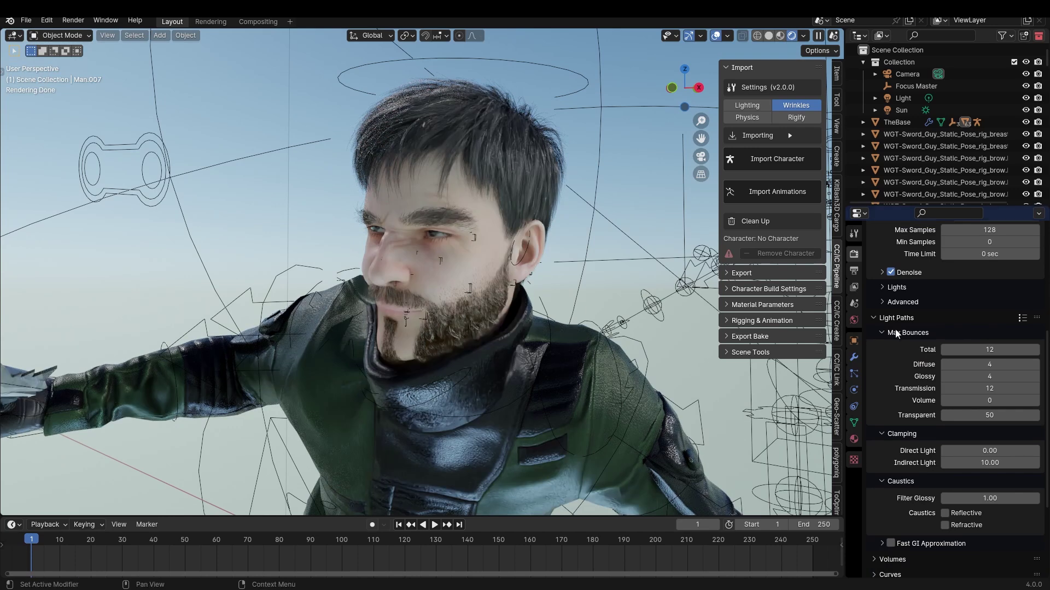
left_click(983, 416)
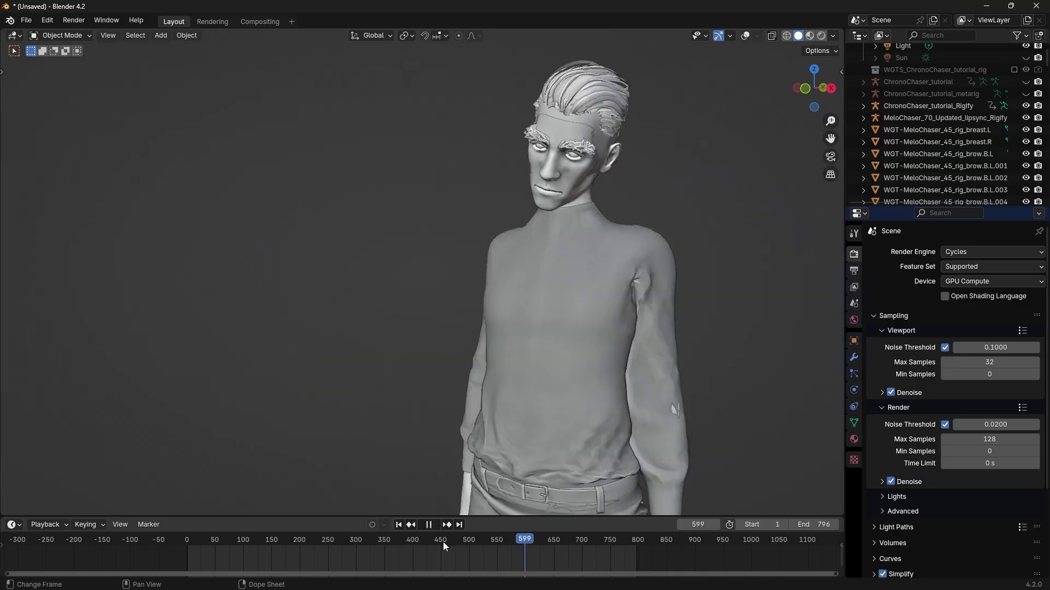
Preview the animation by scrubbing, then return to frame 1.
left_click_drag(443, 542, 560, 557)
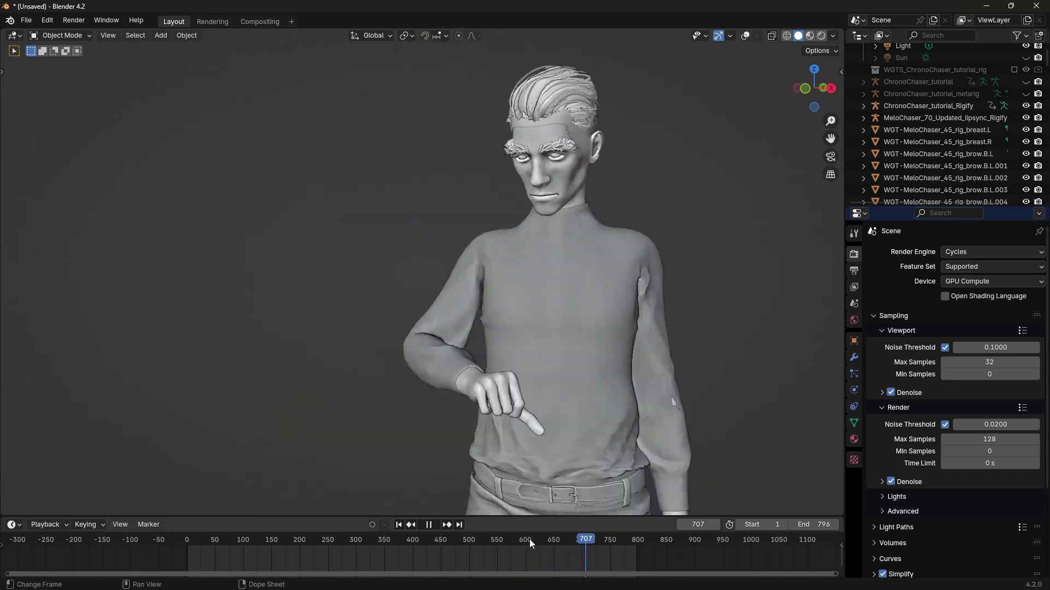
left_click_drag(529, 539, 477, 550)
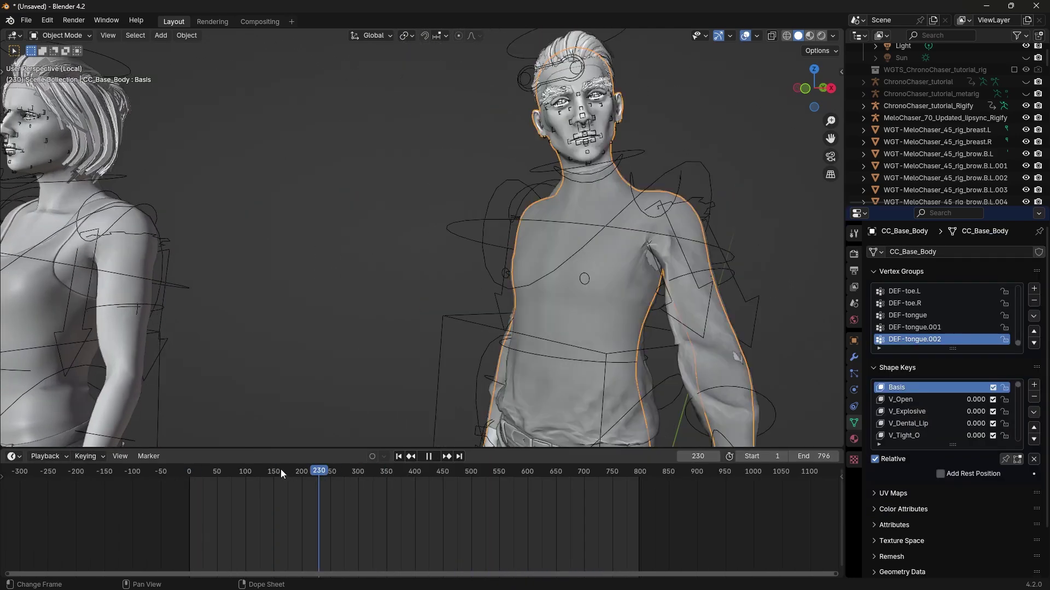
left_click_drag(280, 470, 241, 470)
left_click(398, 456)
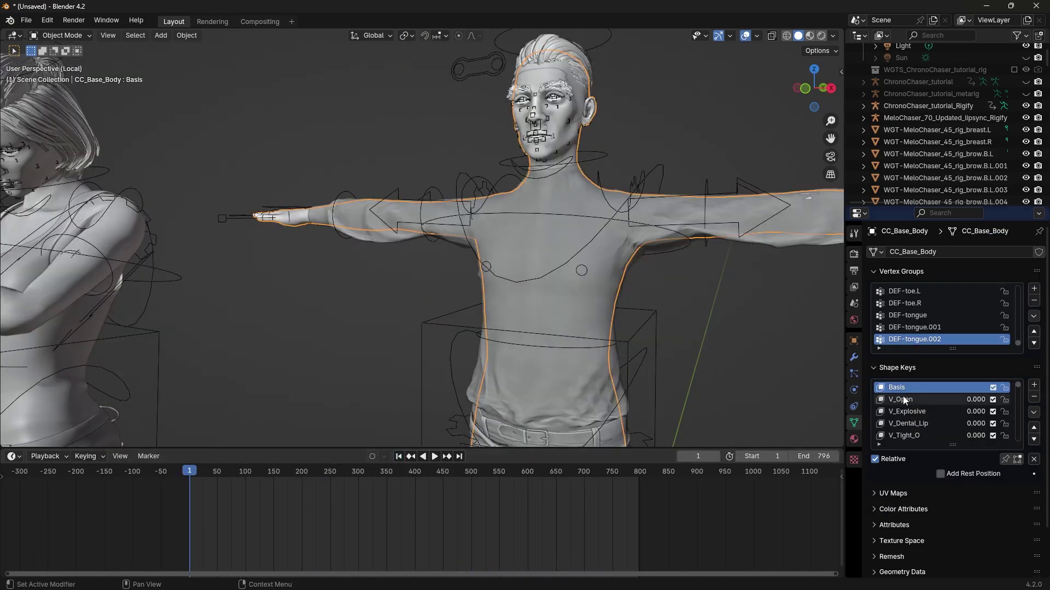
Keyframe the V_Open, V_Explosive, V_Dental_Lip and V_Tight_O shape-key values at 0.000.
left_click(969, 399)
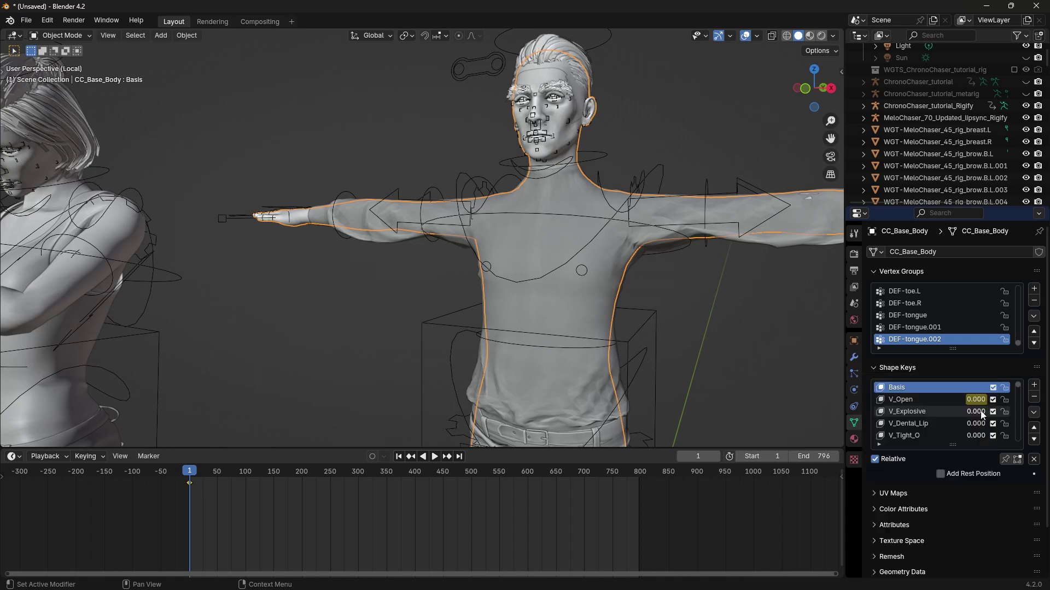
right_click(976, 411)
left_click(977, 409)
right_click(972, 421)
left_click(972, 421)
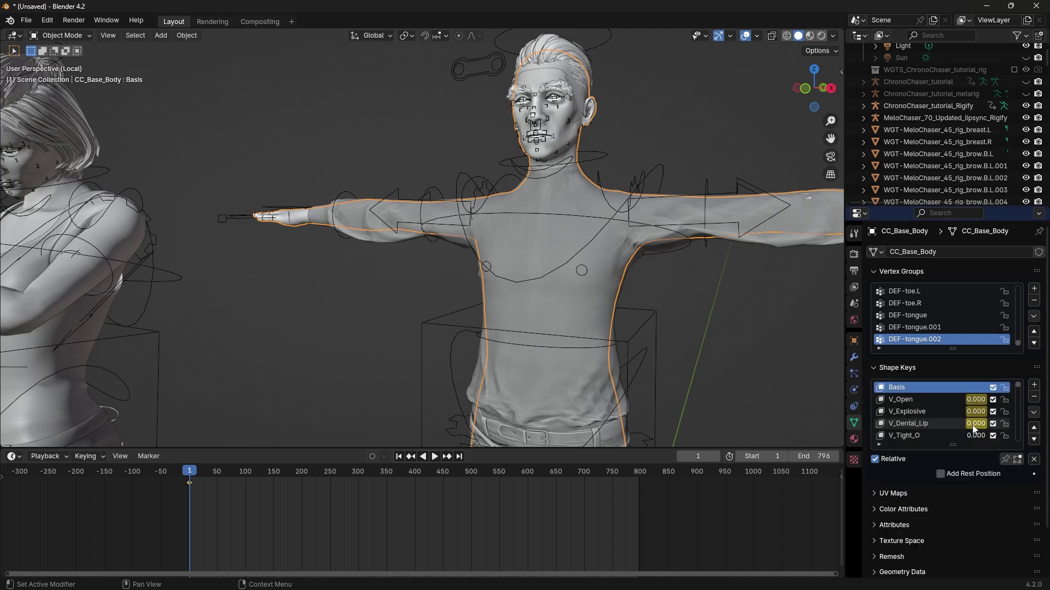
right_click(975, 435)
left_click(975, 434)
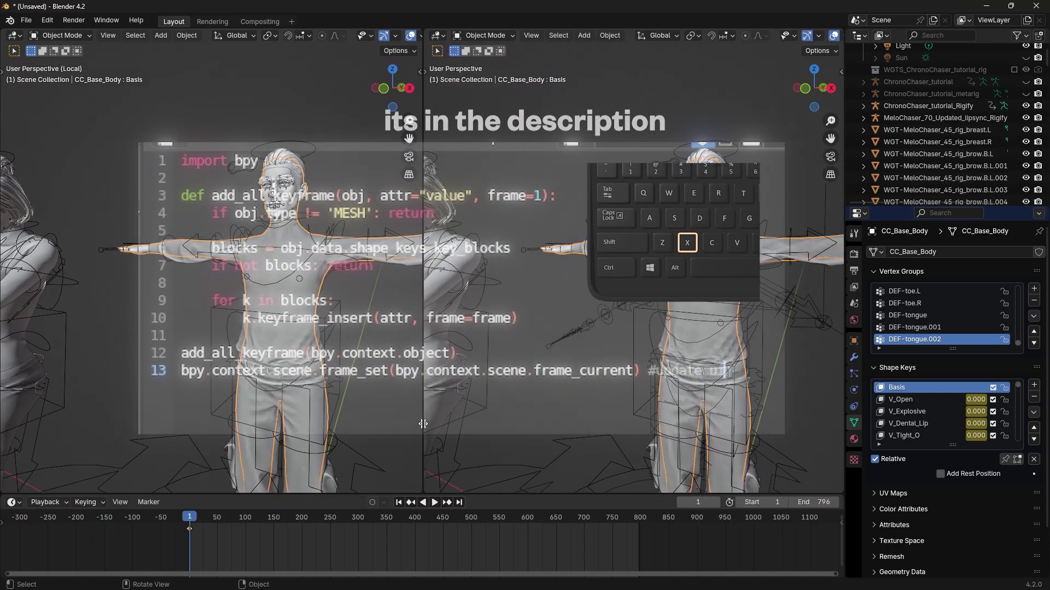
Turn the right view into a Text Editor and run the keyframe-all-shape-keys script.
left_click(437, 36)
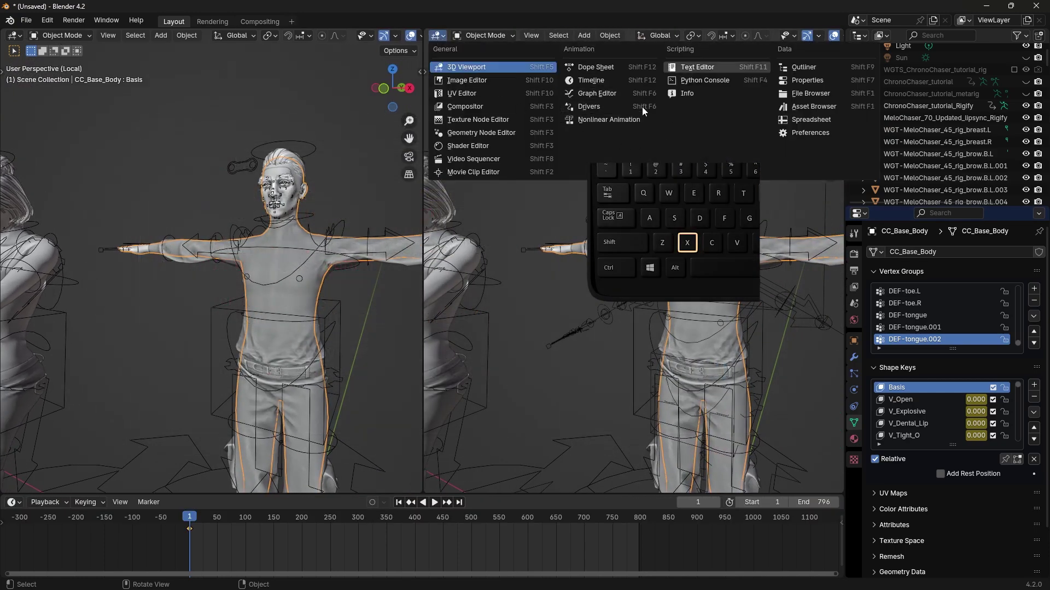
left_click(697, 67)
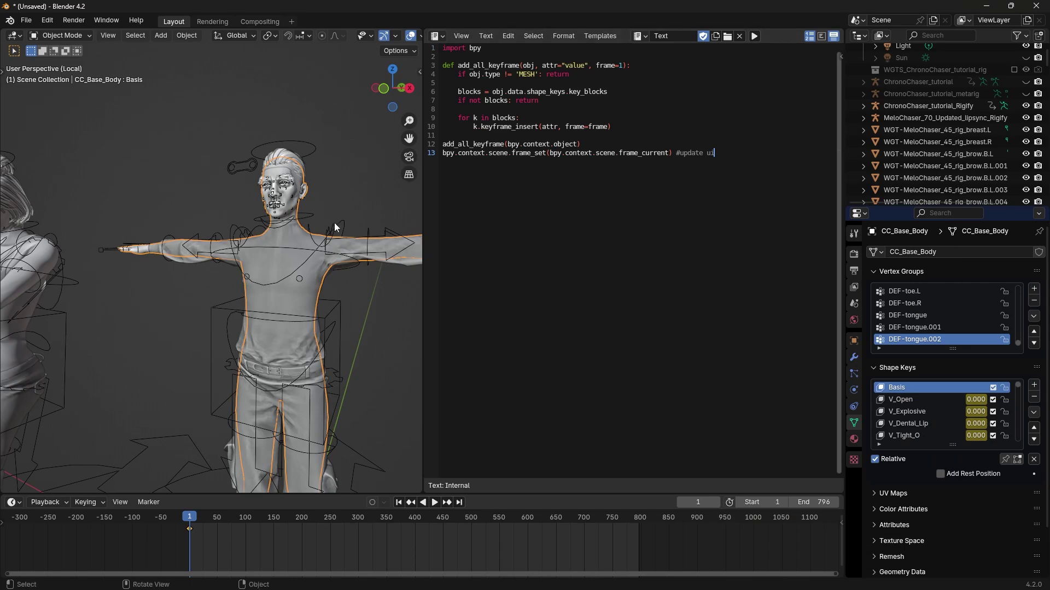
scroll(341, 188, "up", 5)
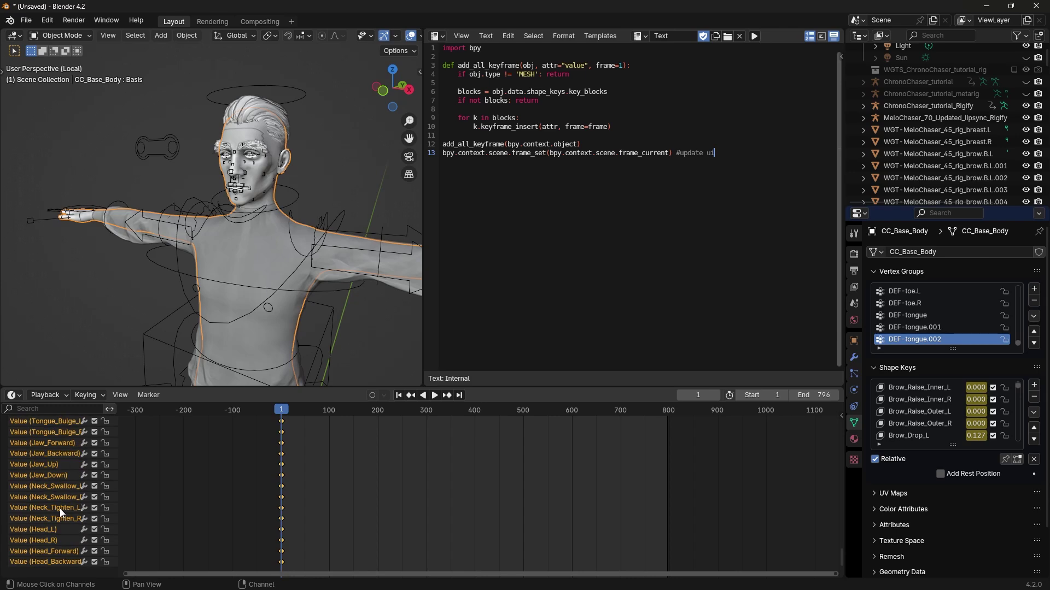
scroll(176, 248, "down", 4)
Copy the woman's shape-key keyframes, paste them onto the man's body, and play to verify.
middle_click_drag(161, 247, 186, 247)
left_click(213, 246)
key("ctrl+c")
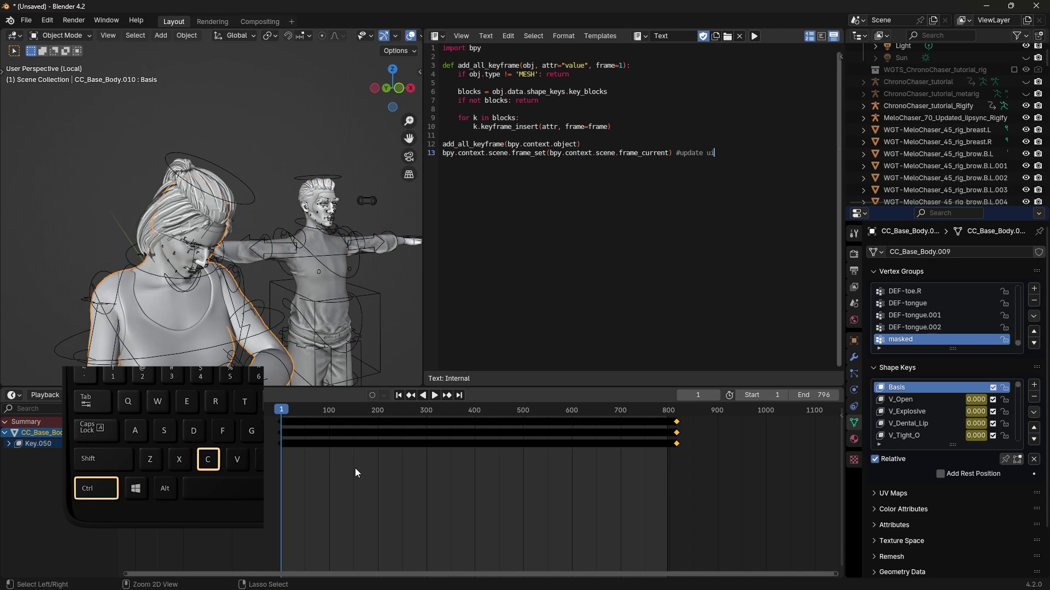
left_click(330, 235)
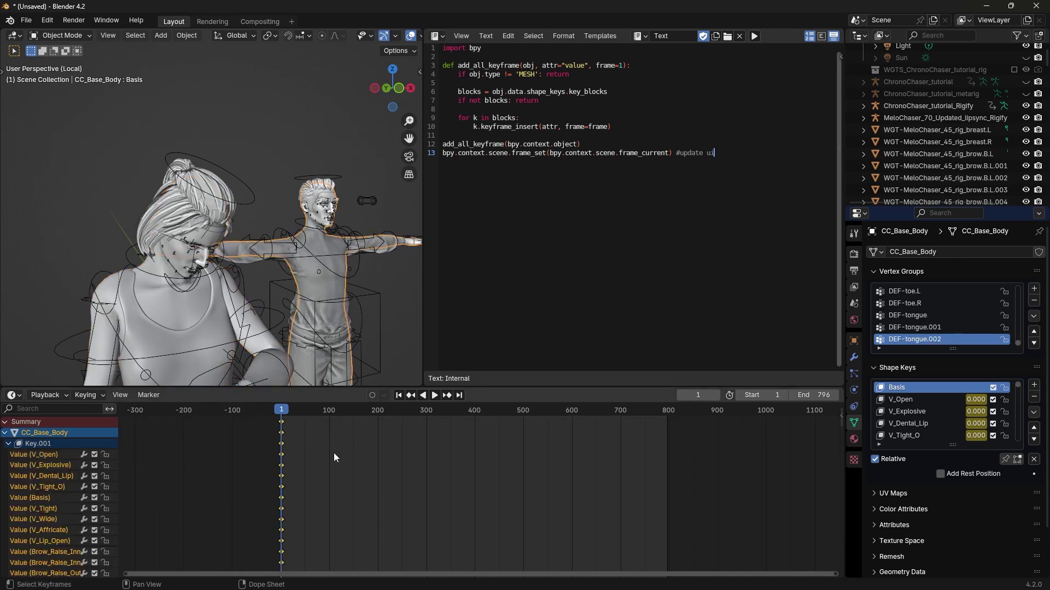
key("ctrl+v")
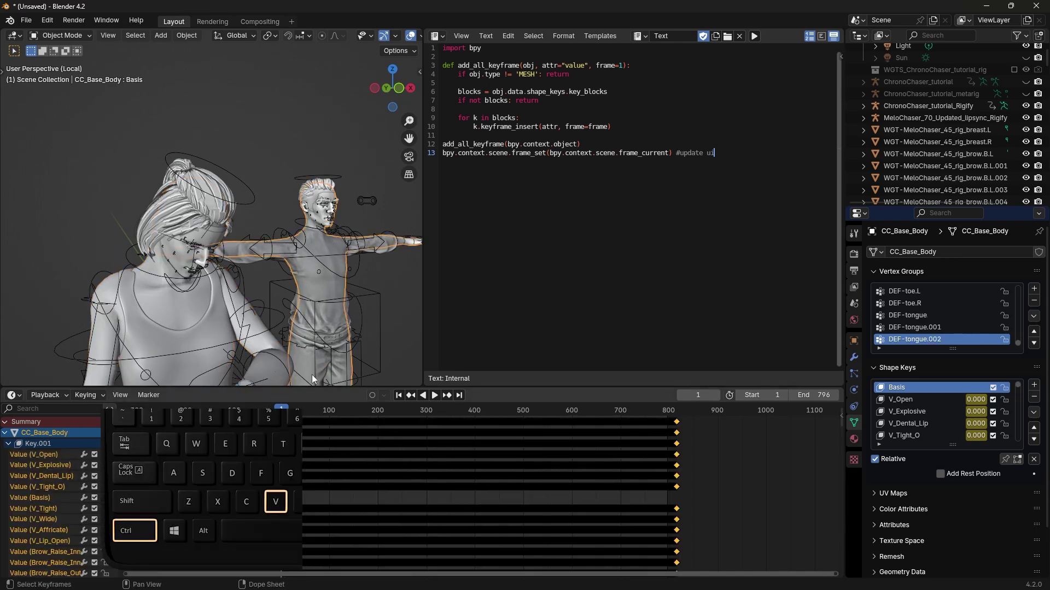
key("space")
key("space")
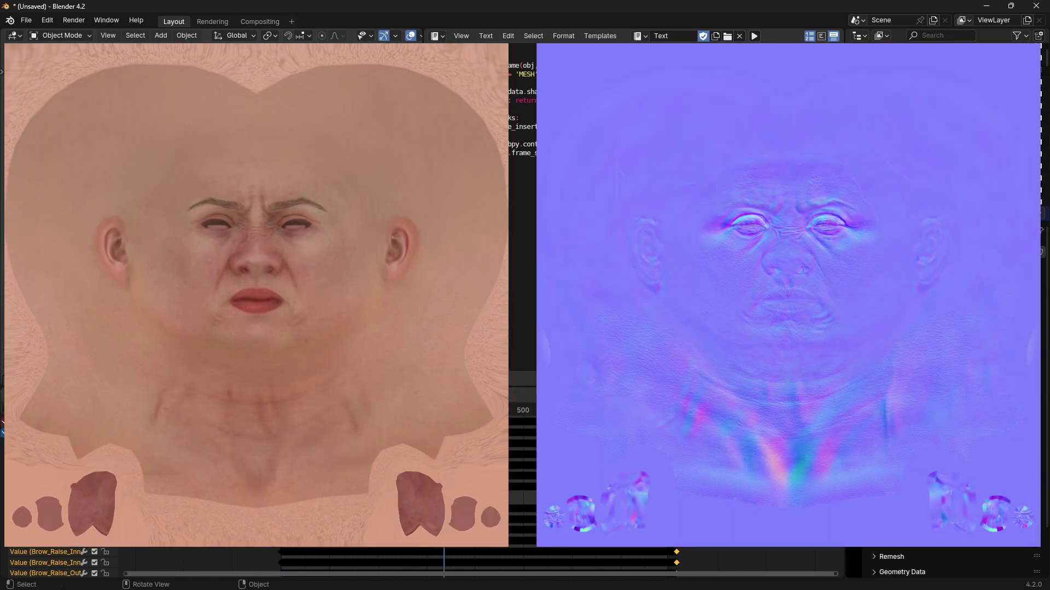
Maximize the 3D viewport to fill the window with Ctrl+Space.
key("ctrl+space")
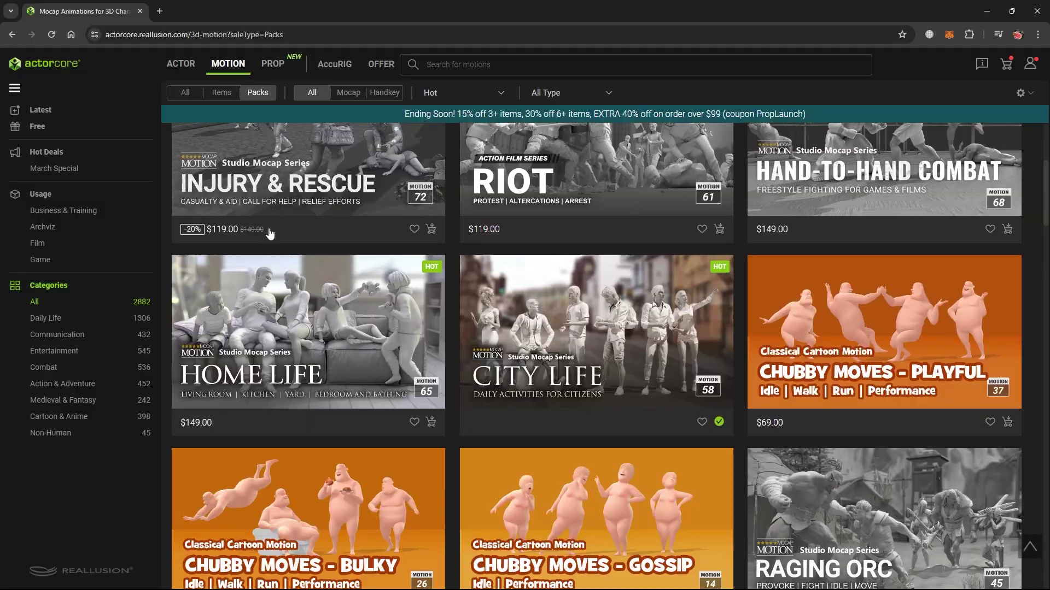
Filter ActorCore to character packs and scroll to Street People Vol.3, Casual People Vol.6 and Winter Vol.1.
scroll(268, 233, "down", 14)
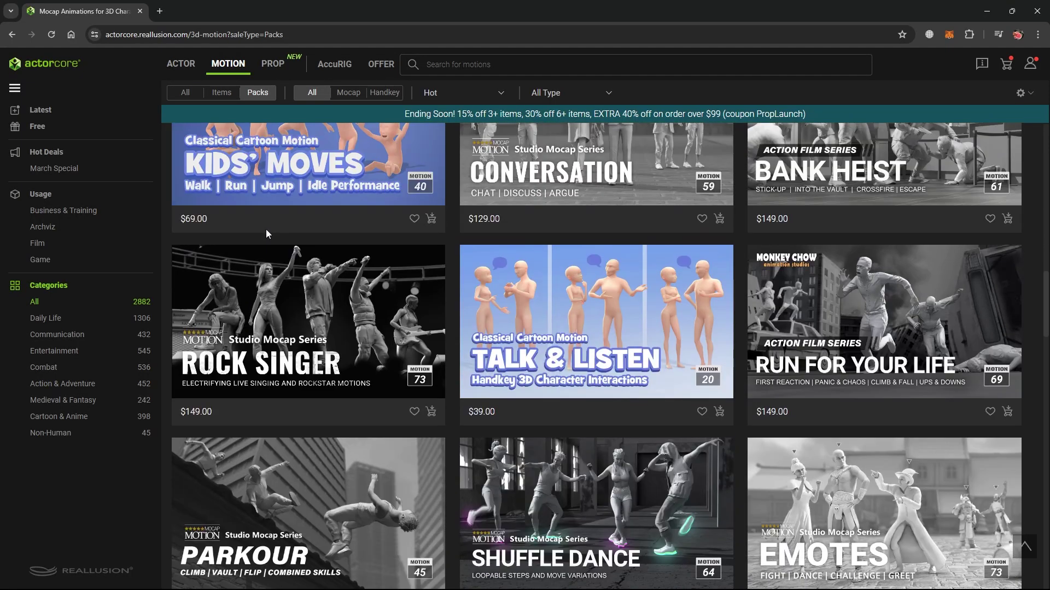
scroll(266, 232, "down", 15)
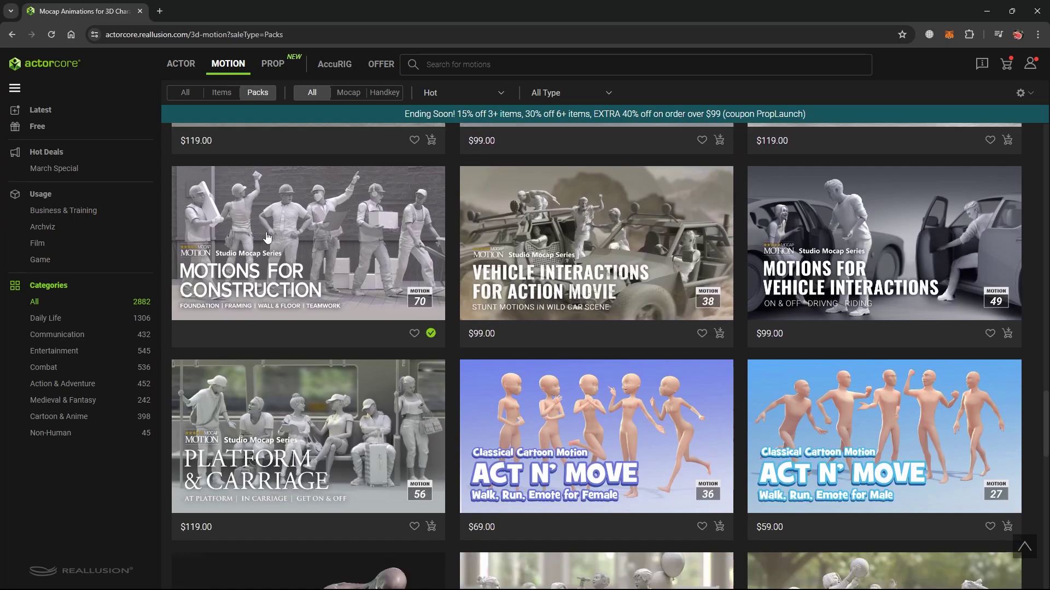
scroll(266, 236, "down", 11)
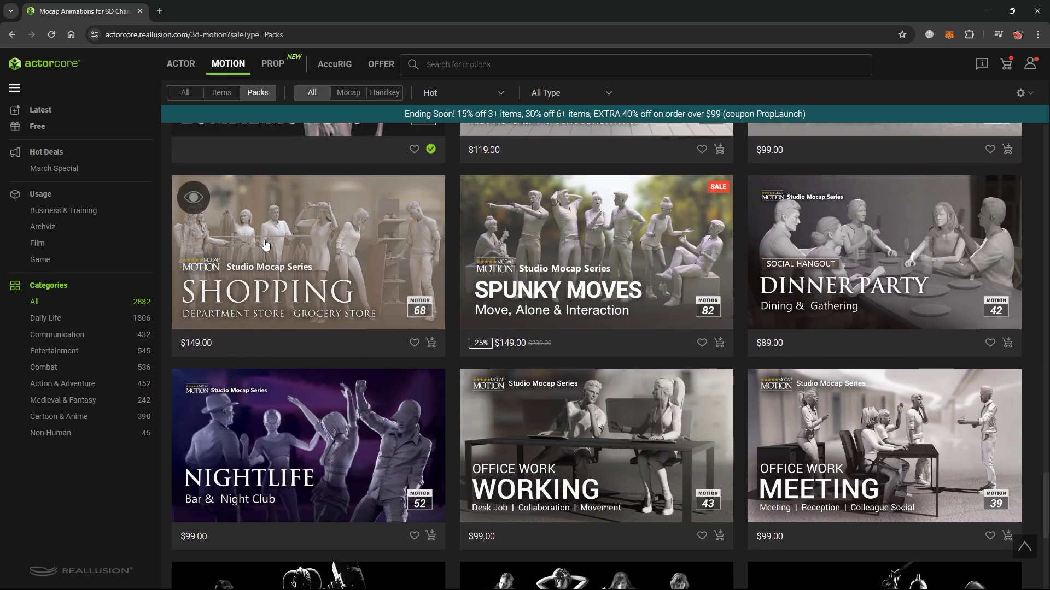
scroll(265, 244, "down", 3)
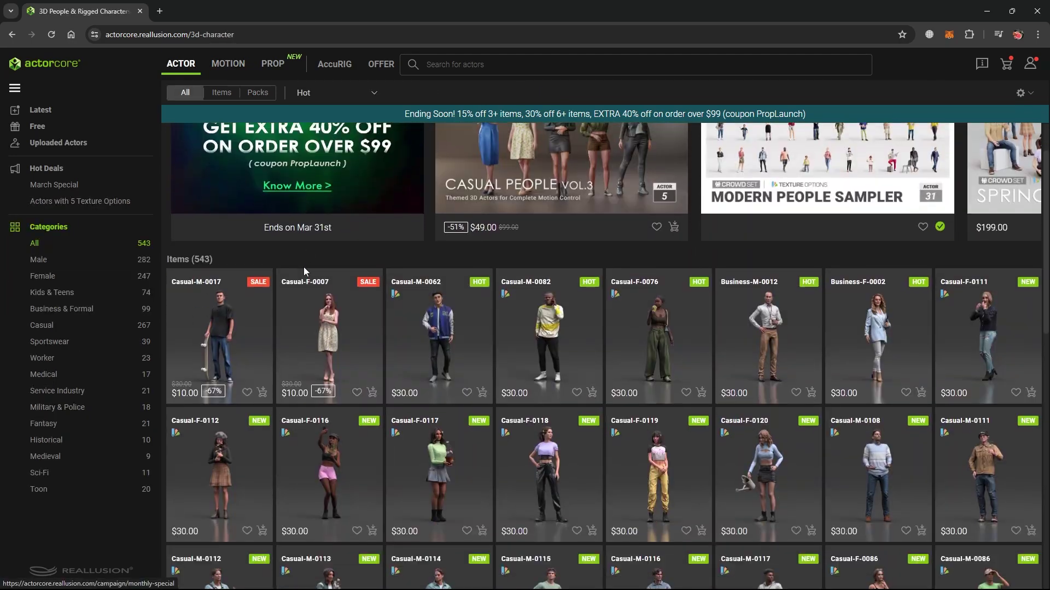
scroll(301, 268, "down", 8)
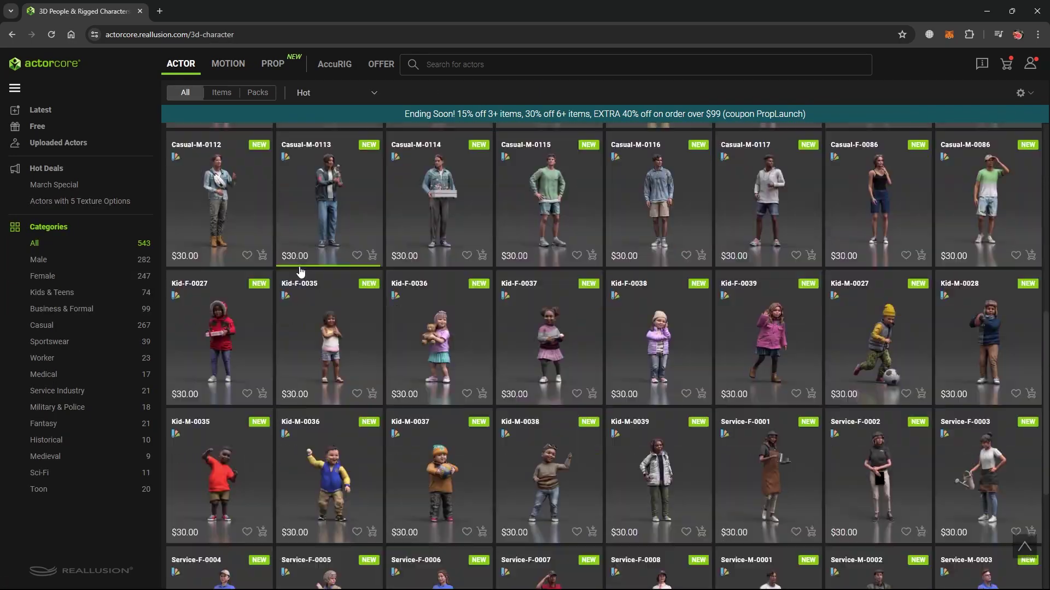
left_click(258, 92)
scroll(228, 212, "down", 10)
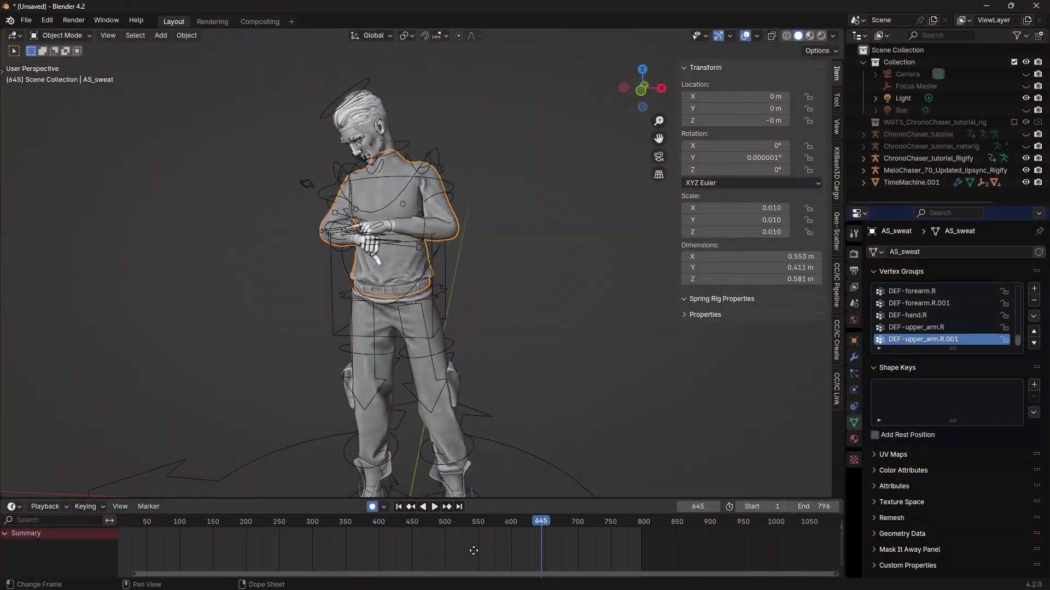
Clear all bone rotations and locations on ChronoChaser_tutorial_Rigify, then move the TimeMachine.001 cuff toward the forearm.
middle_click_drag(473, 551, 490, 551)
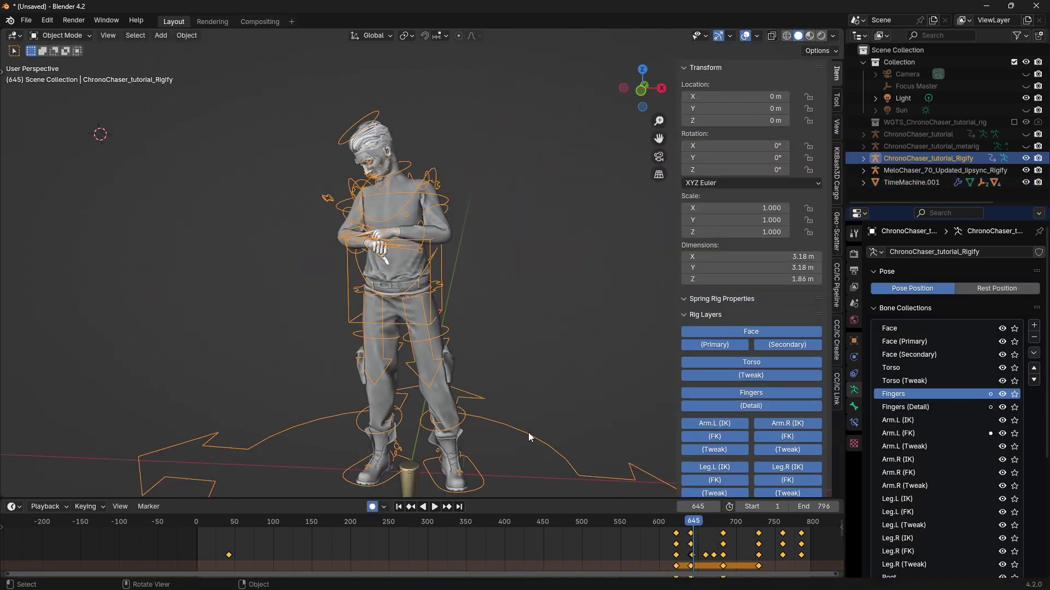
key("n")
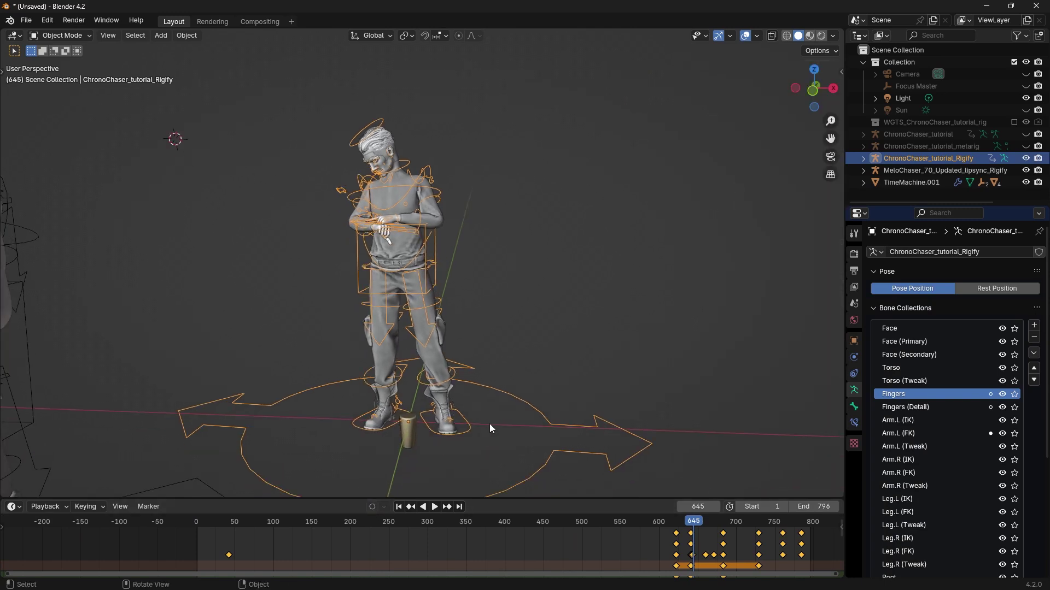
key("ctrl+Tab")
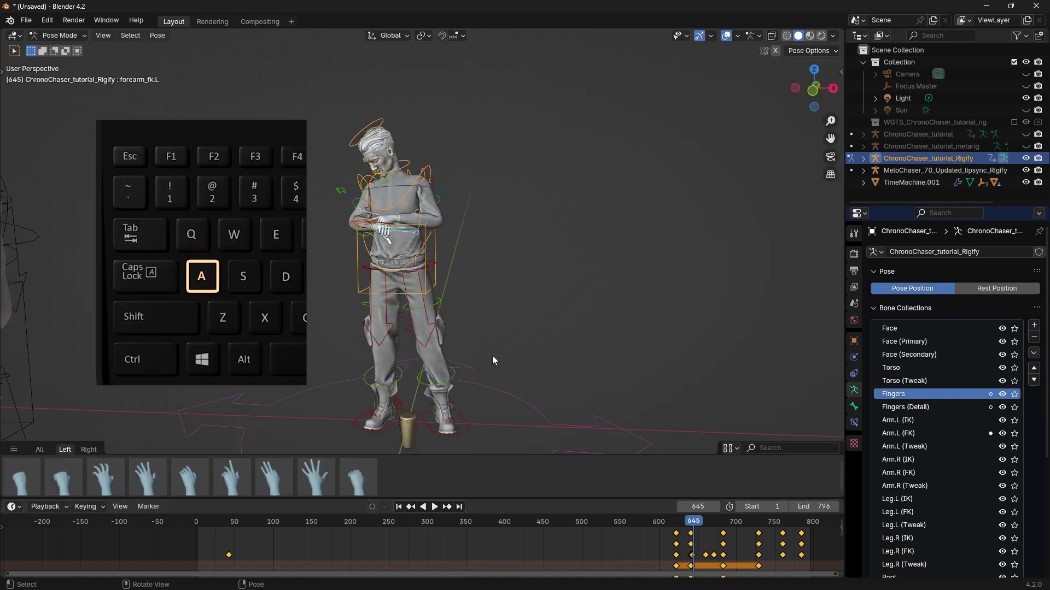
key("a")
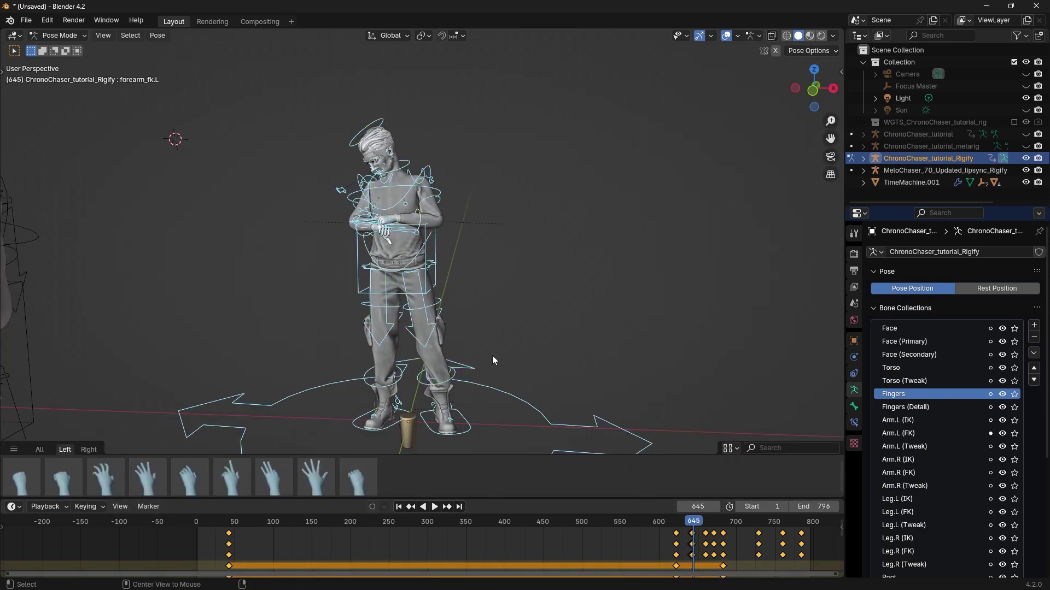
key("alt+r")
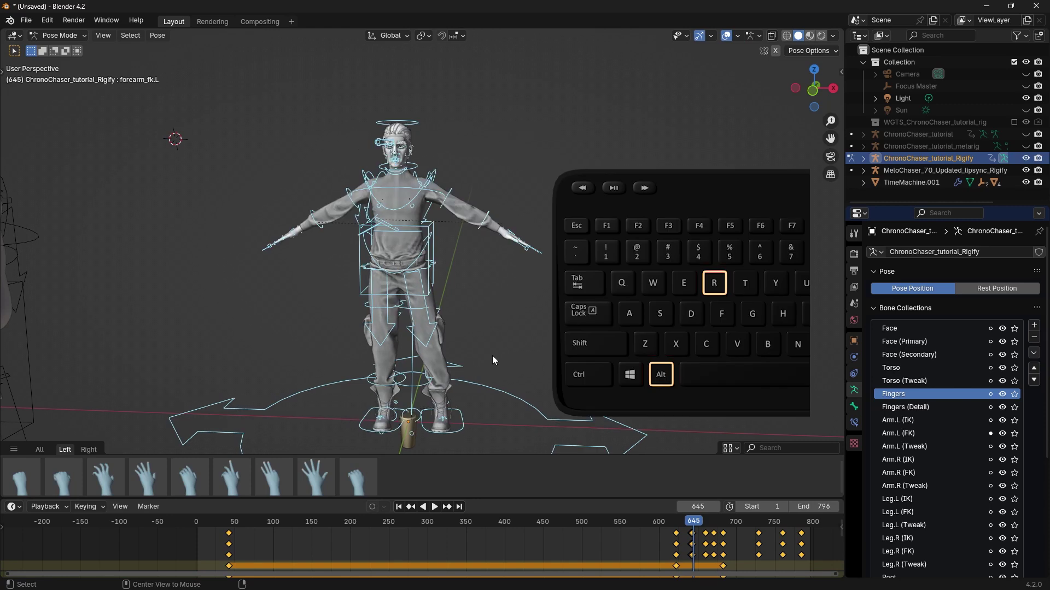
key("alt+g")
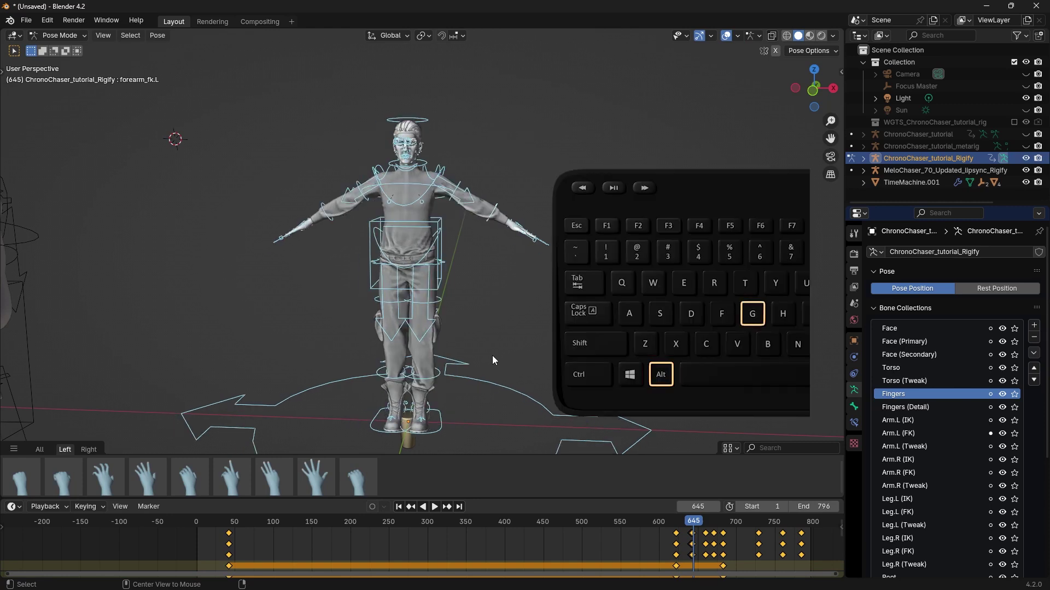
key("ctrl+Tab")
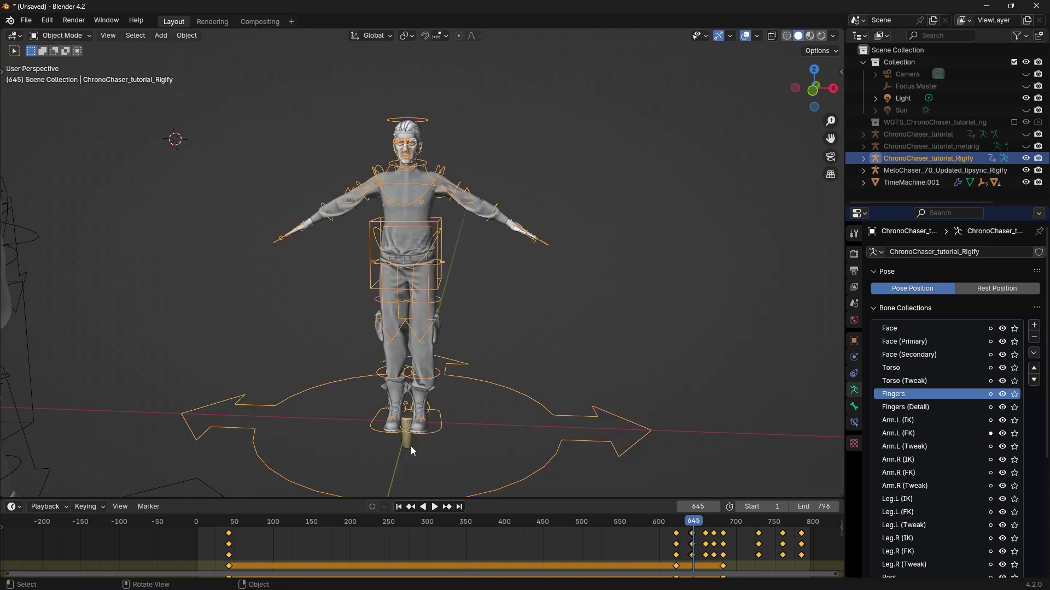
left_click_drag(411, 447, 348, 443)
Place the cuff on the forearm and select it with the rig in Pose Mode, wireframe shading.
left_click(323, 330)
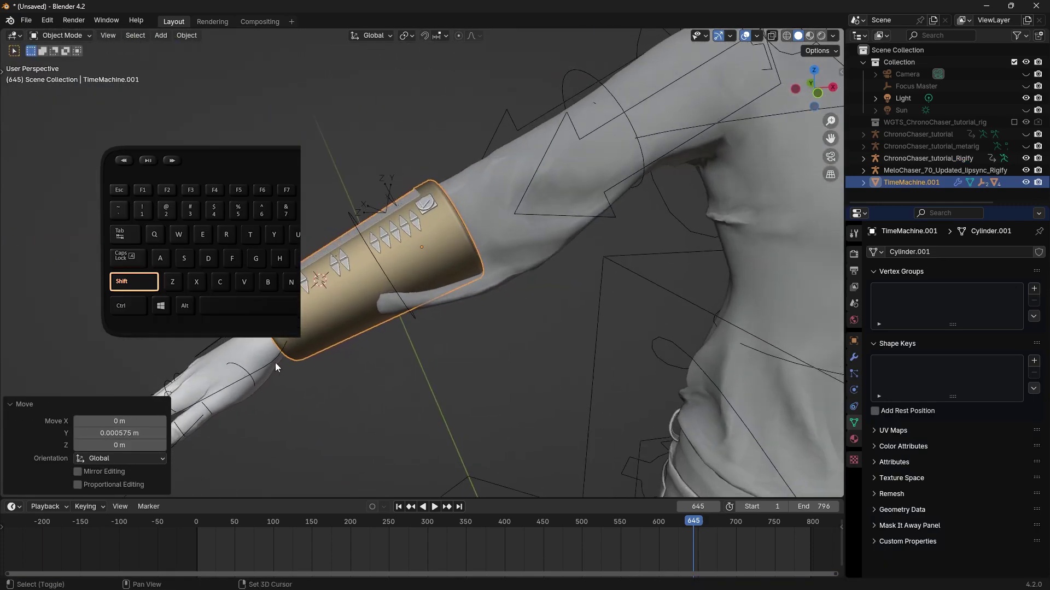
left_click(275, 362, "shift")
key("ctrl+Tab")
key("z")
left_click(277, 342)
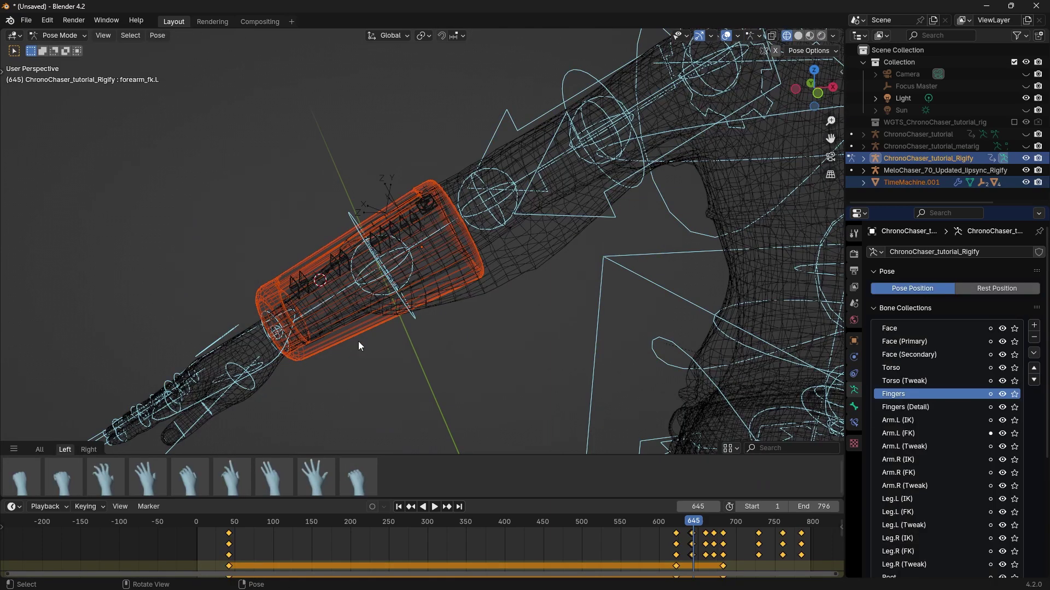
Parent the TimeMachine.001 cuff to the forearm_fk.R bone and rotate it into place.
key("ctrl+p")
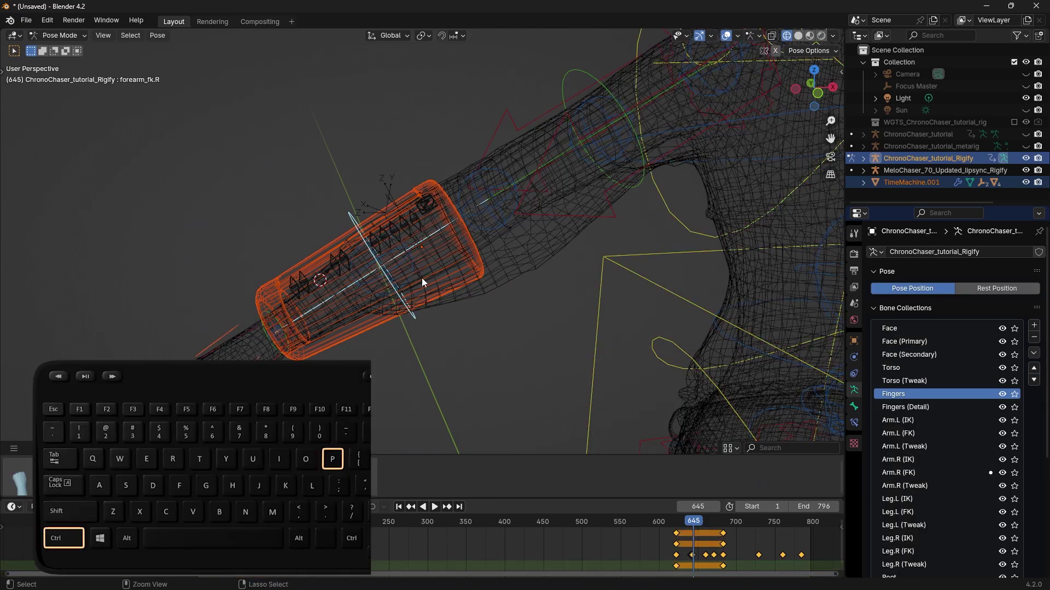
left_click(322, 279)
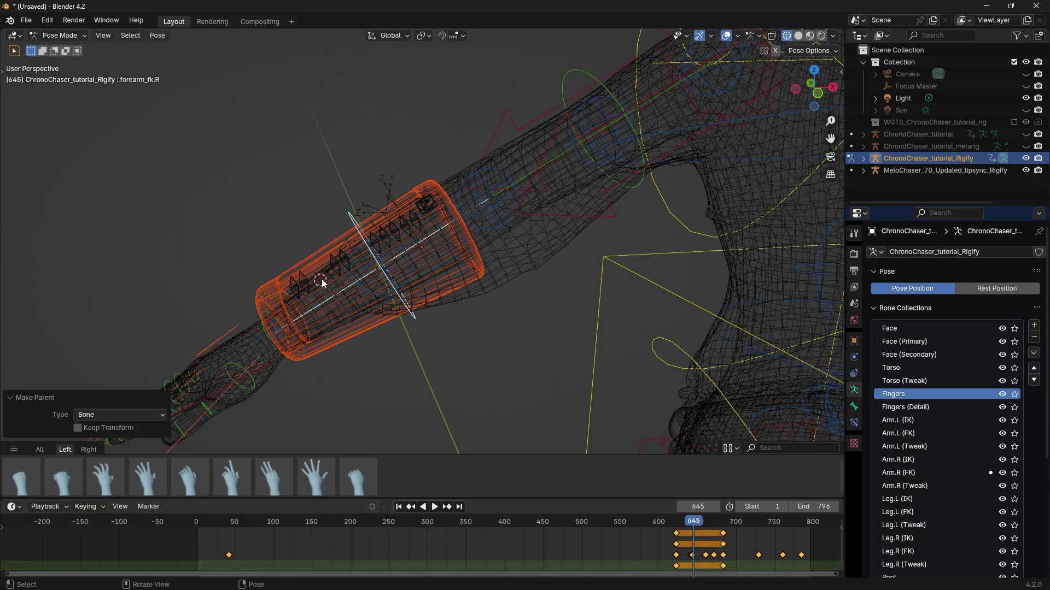
scroll(322, 278, "down", 5)
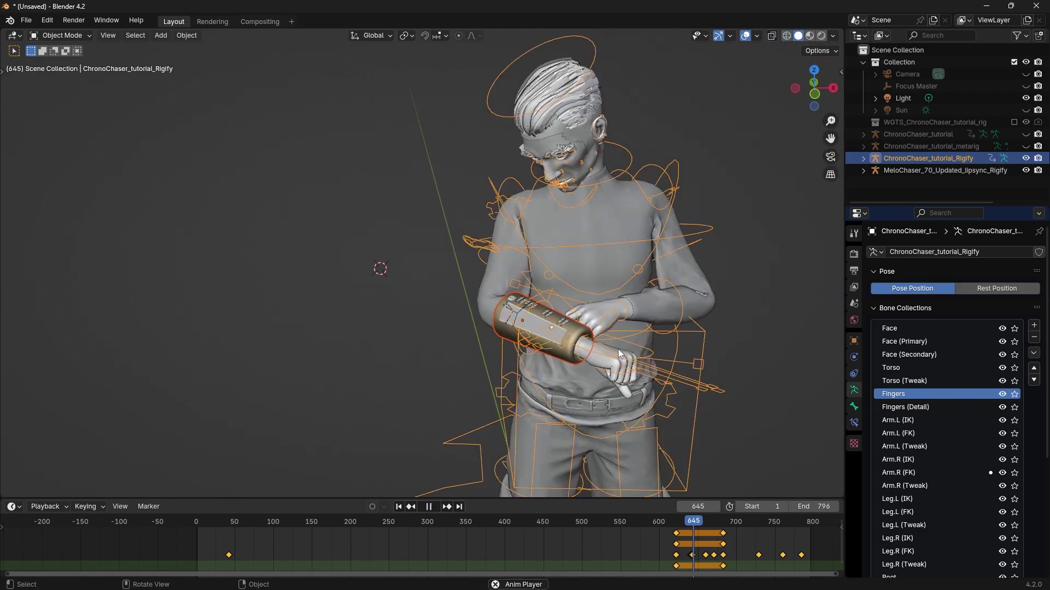
scroll(523, 401, "up", 3)
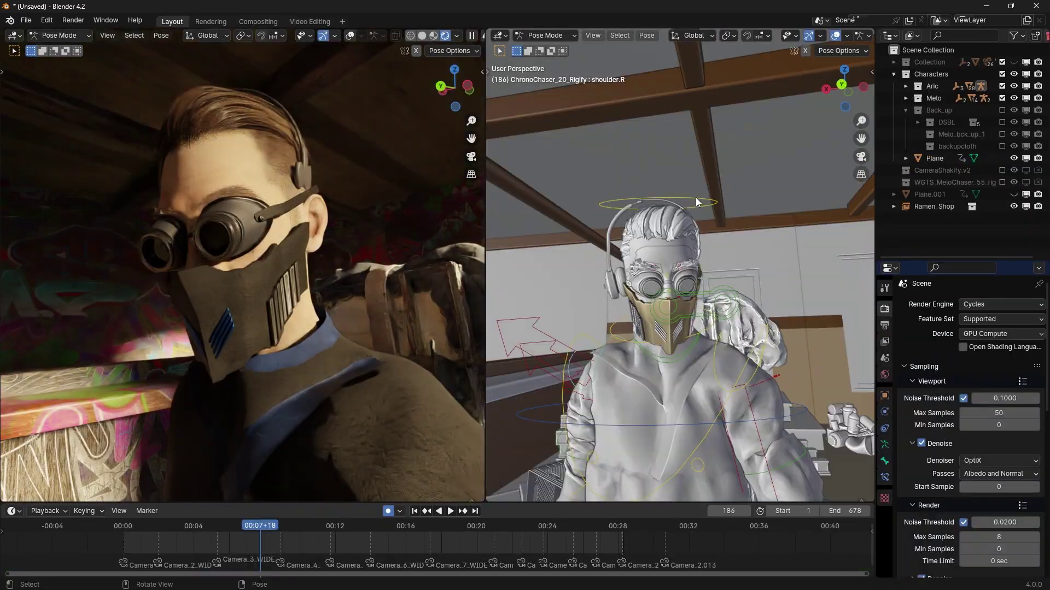
key("r")
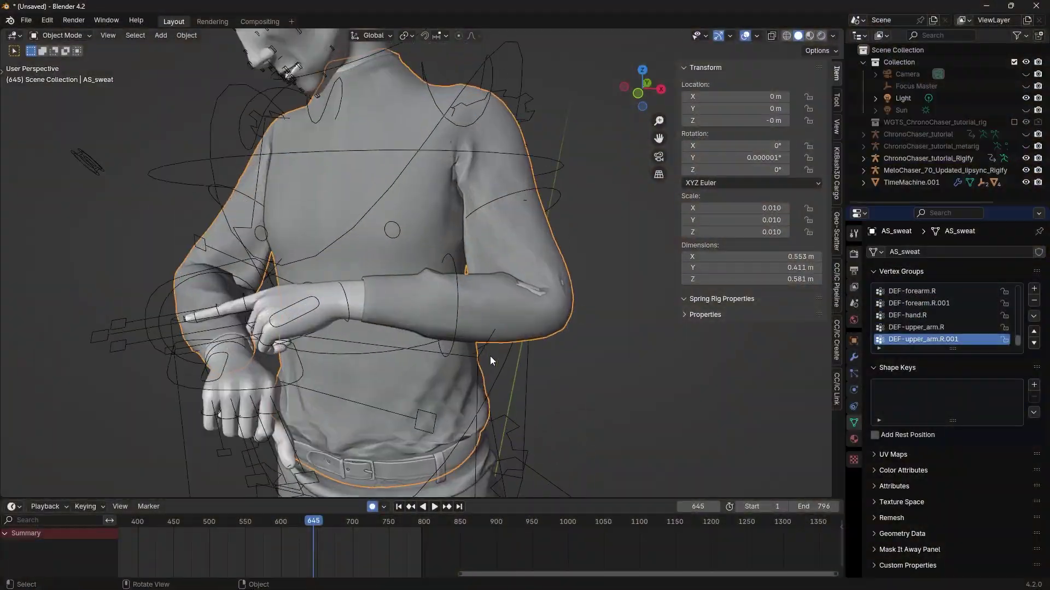
In rendered shading, annotate where skin pokes through the sweater at the shoulder.
key("z")
left_click_drag(454, 310, 431, 328)
middle_click_drag(432, 328, 494, 307)
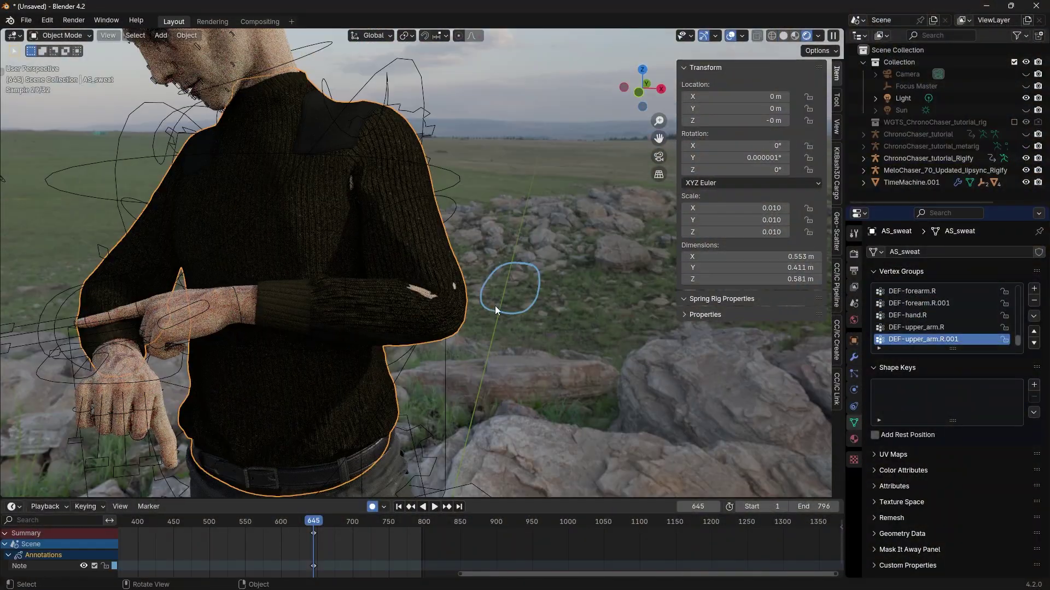
scroll(369, 341, "up", 5)
scroll(428, 236, "down", 8)
middle_click_drag(331, 307, 362, 287)
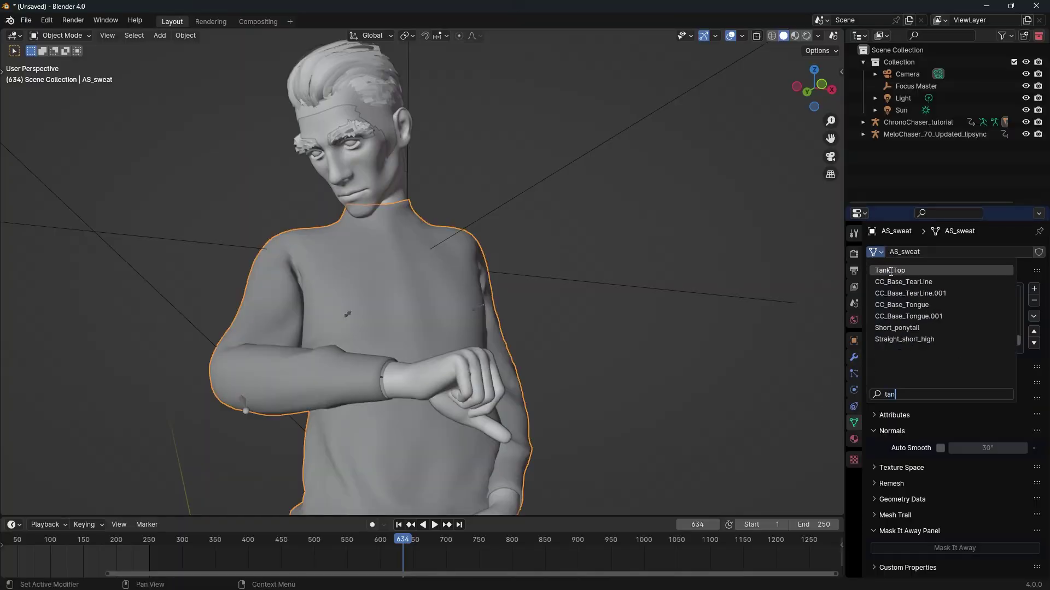
Swap AS_sweat's mesh data to Tank_Top, move it along Z, then select the ChronoChaser_tutorial armature.
left_click(890, 271)
key("g")
key("z")
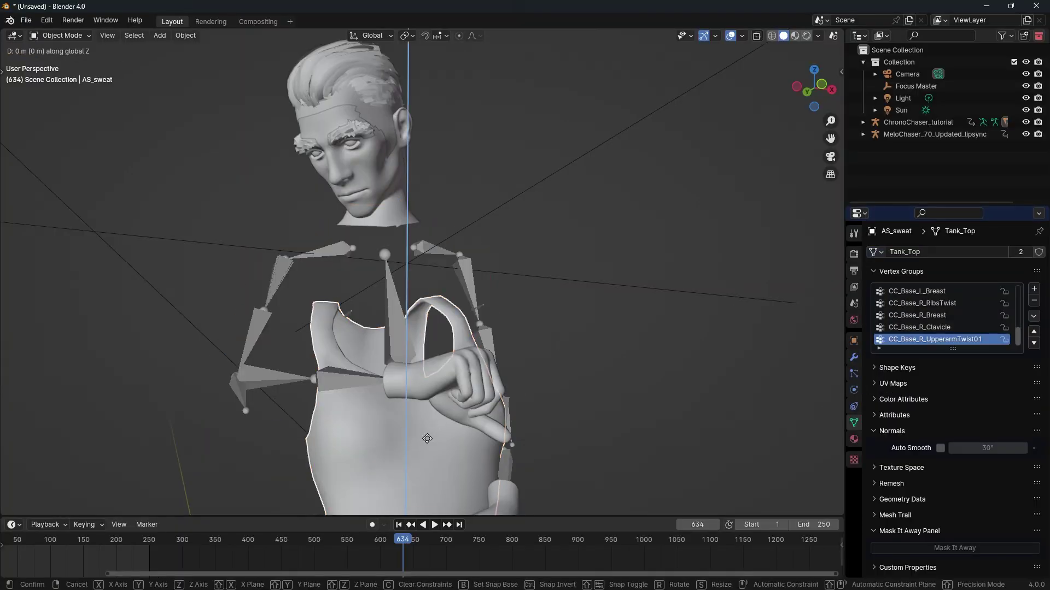
left_click(429, 281)
middle_click_drag(429, 280, 506, 358)
left_click(482, 361)
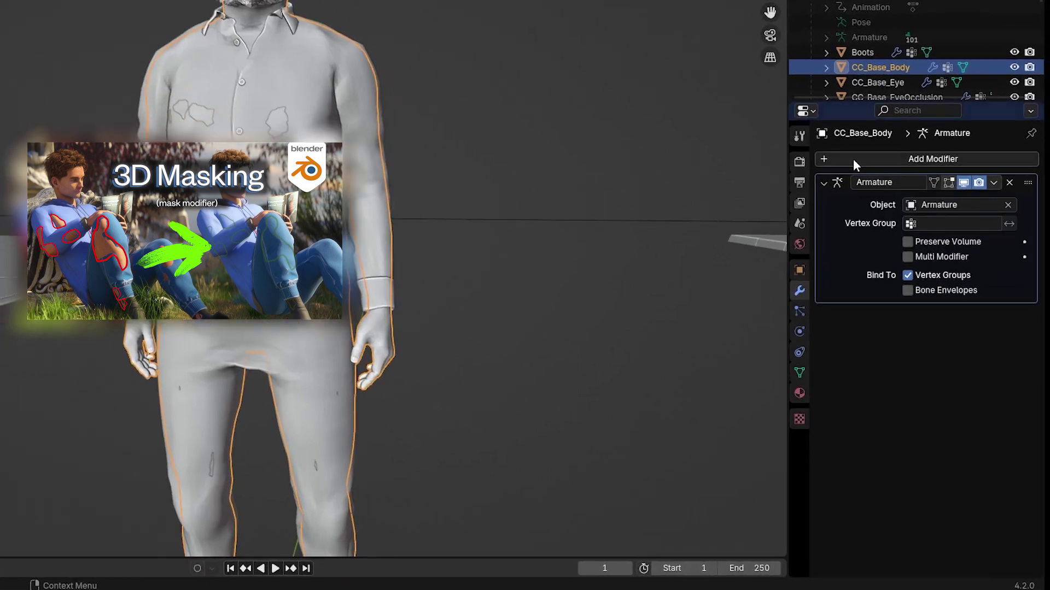
Add a Mask modifier and select the leg vertices in see-through front view.
left_click(853, 158)
type("mask")
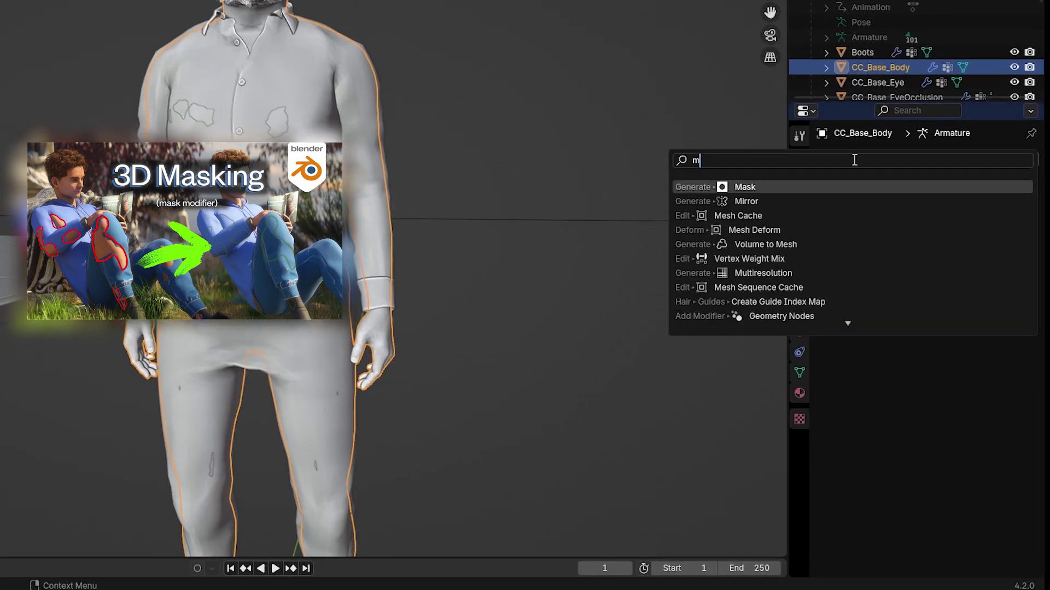
key("Return")
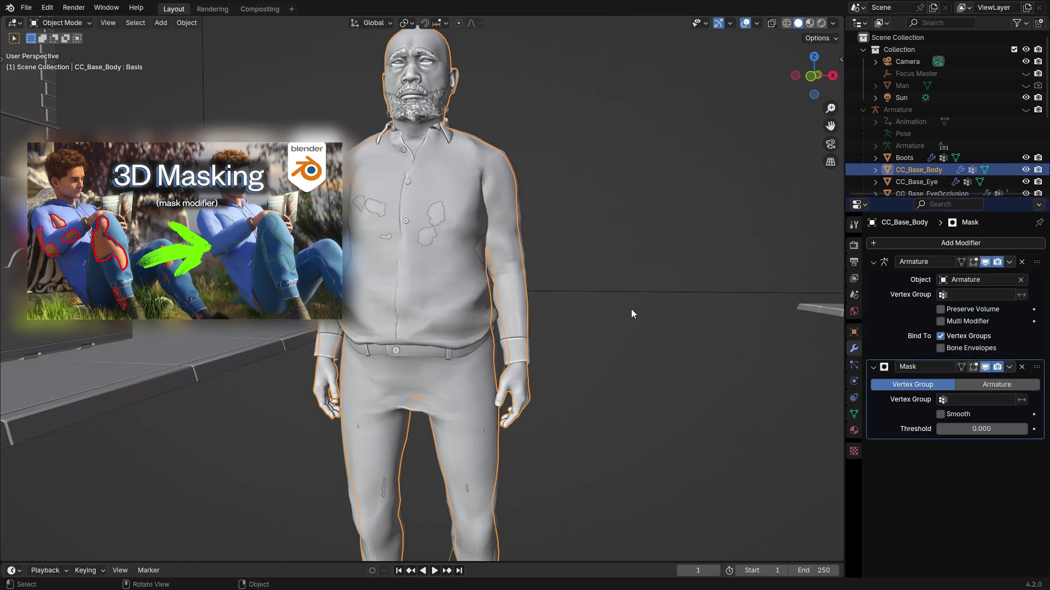
key("Tab")
key("alt+z")
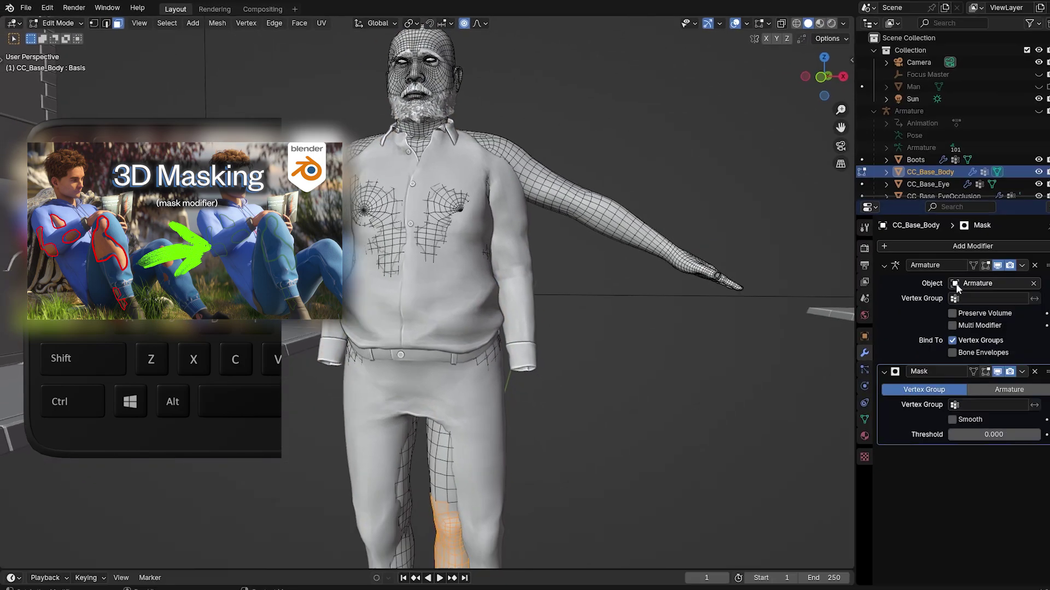
key("KP_1")
scroll(596, 348, "down", 5, "shift")
key("ctrl+KP_Add")
key("ctrl+KP_Add")
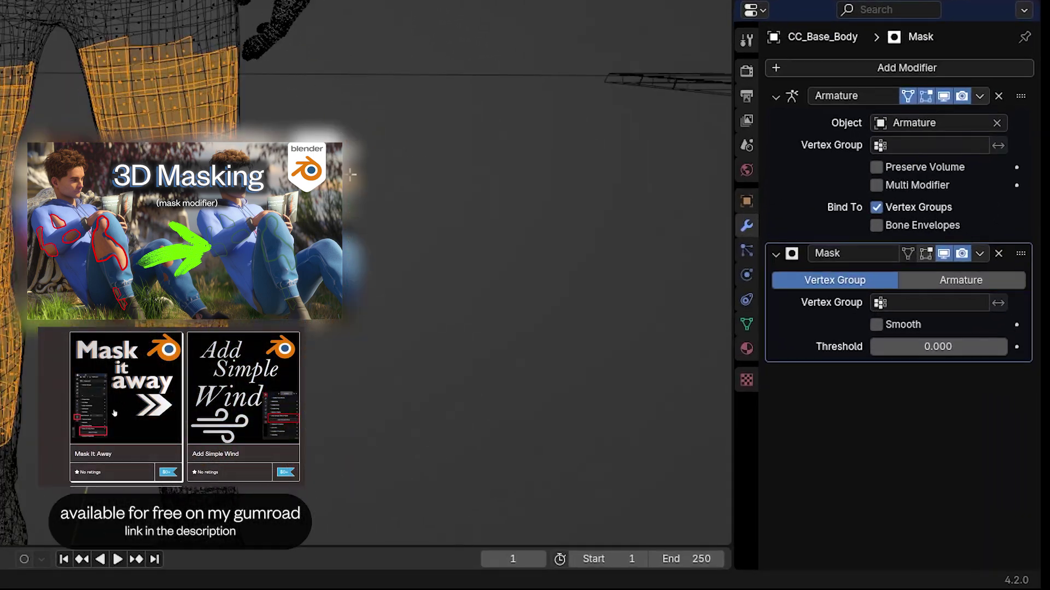
Create the 'masked' vertex group with Mask It Away and confirm the Mask modifier uses it.
left_click(746, 325)
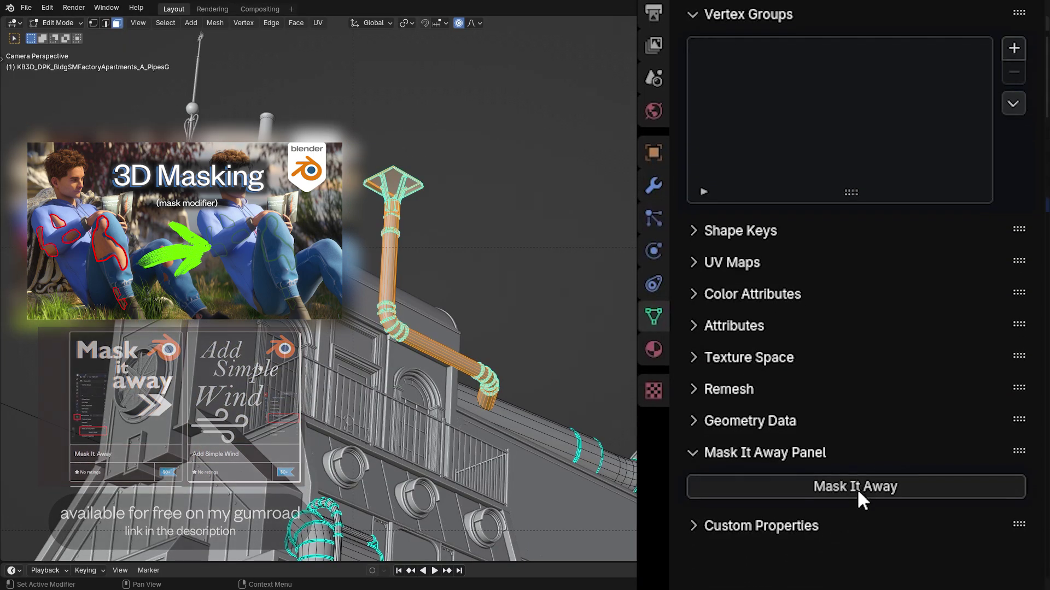
left_click(858, 487)
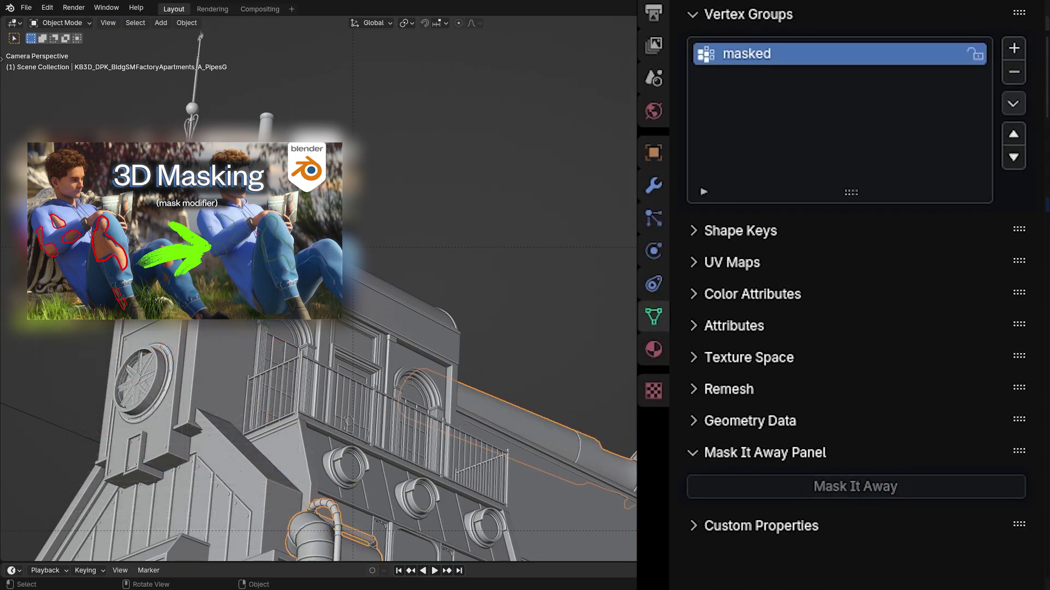
key("Tab")
left_click(653, 276)
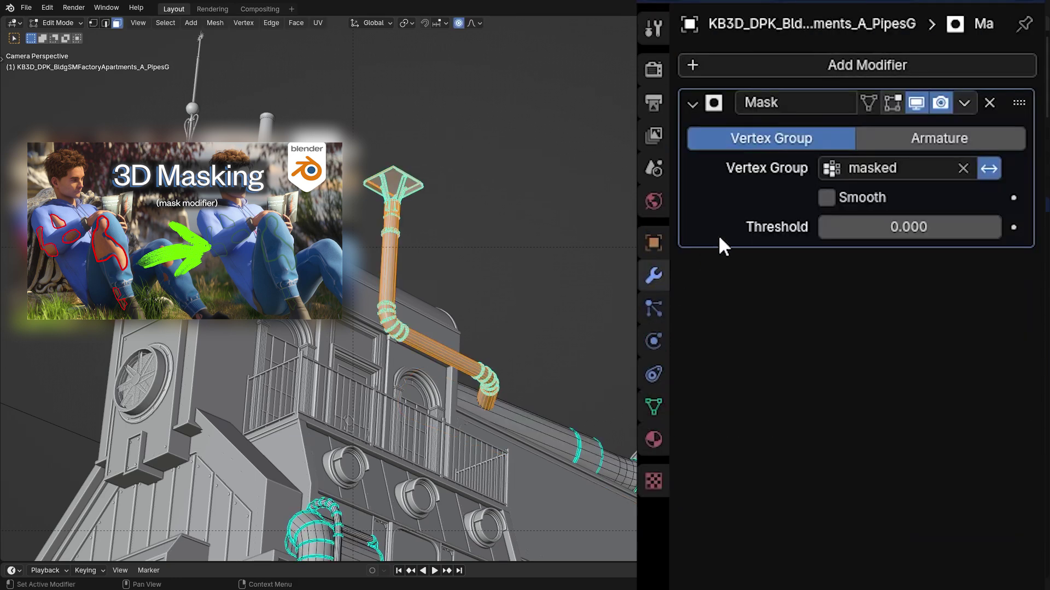